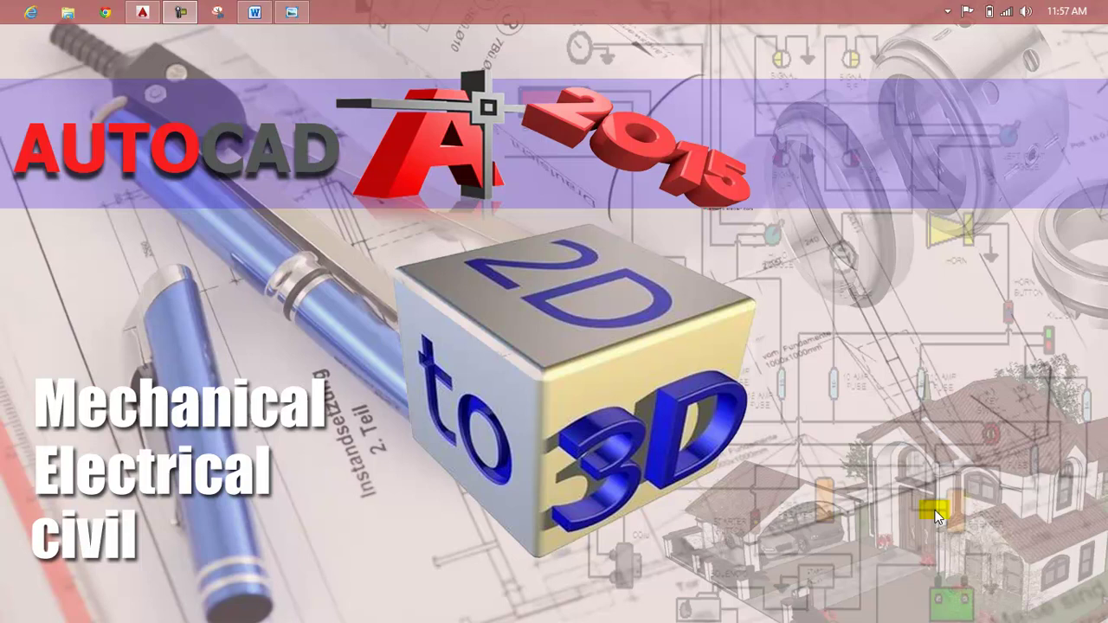
Review the lesson document and the picture of the finished fan.
left_click(253, 12)
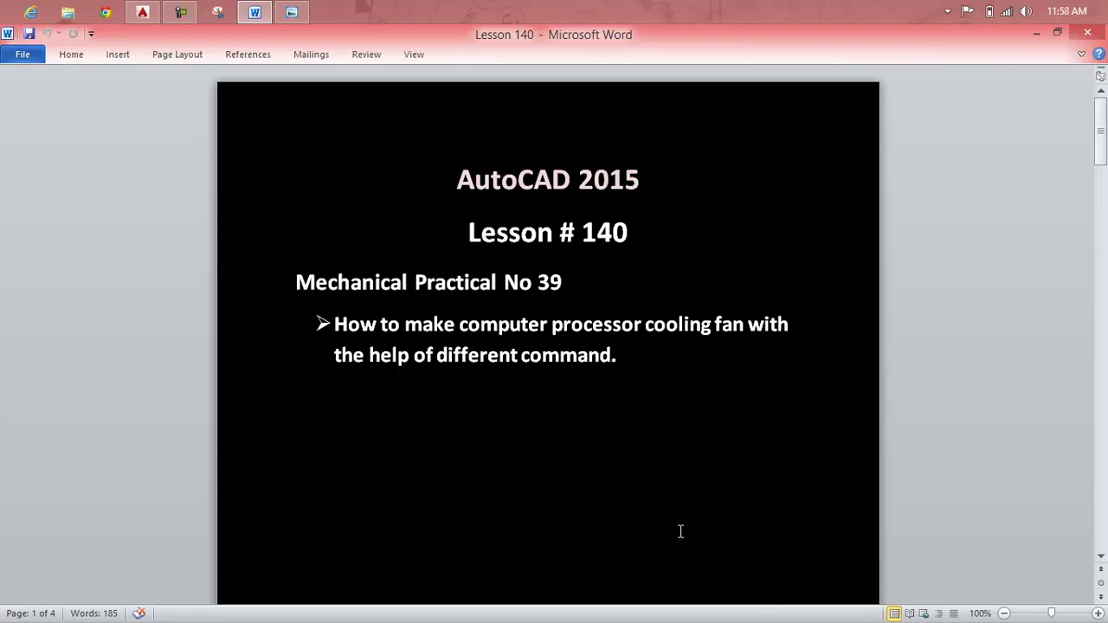
left_click(1093, 32)
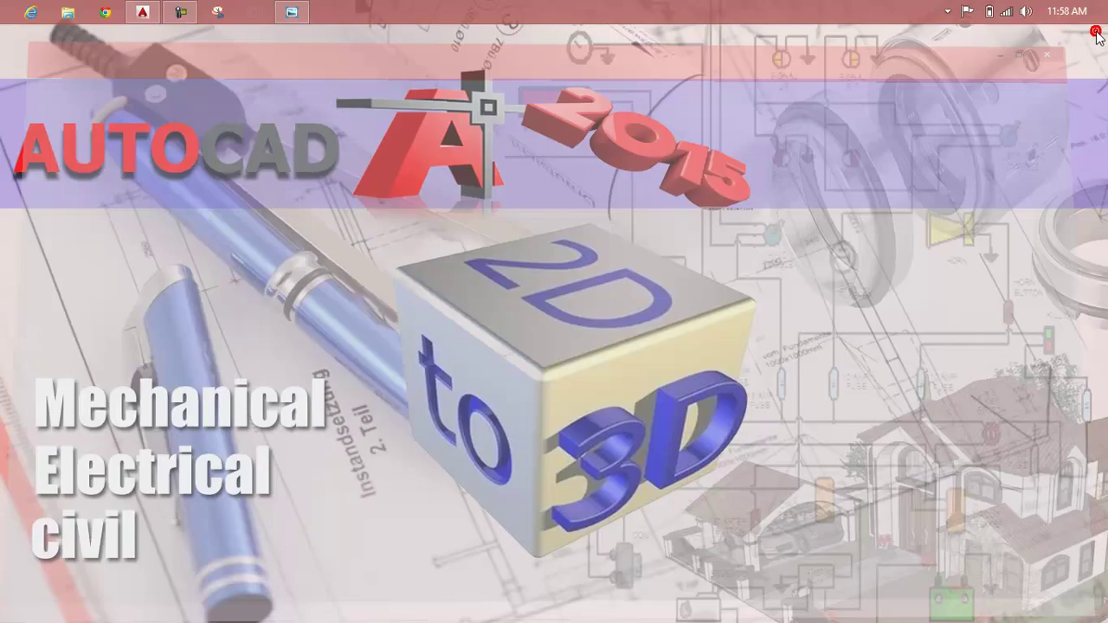
left_click(267, 13)
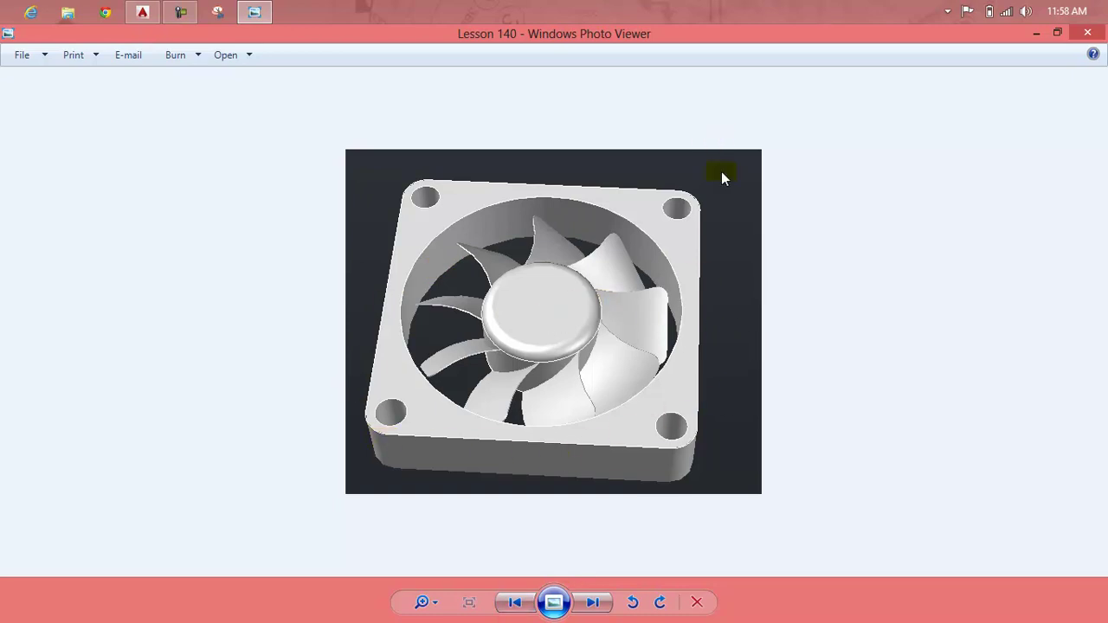
left_click(1094, 38)
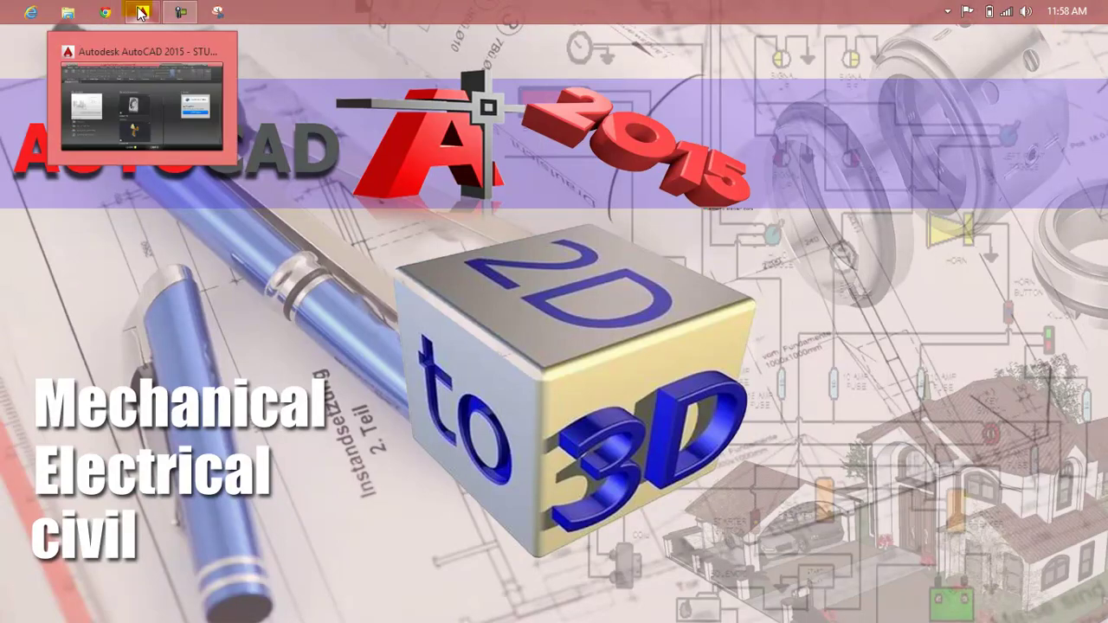
Return to AutoCAD and start a new blank drawing.
mouse_move(143, 12)
left_click(161, 91)
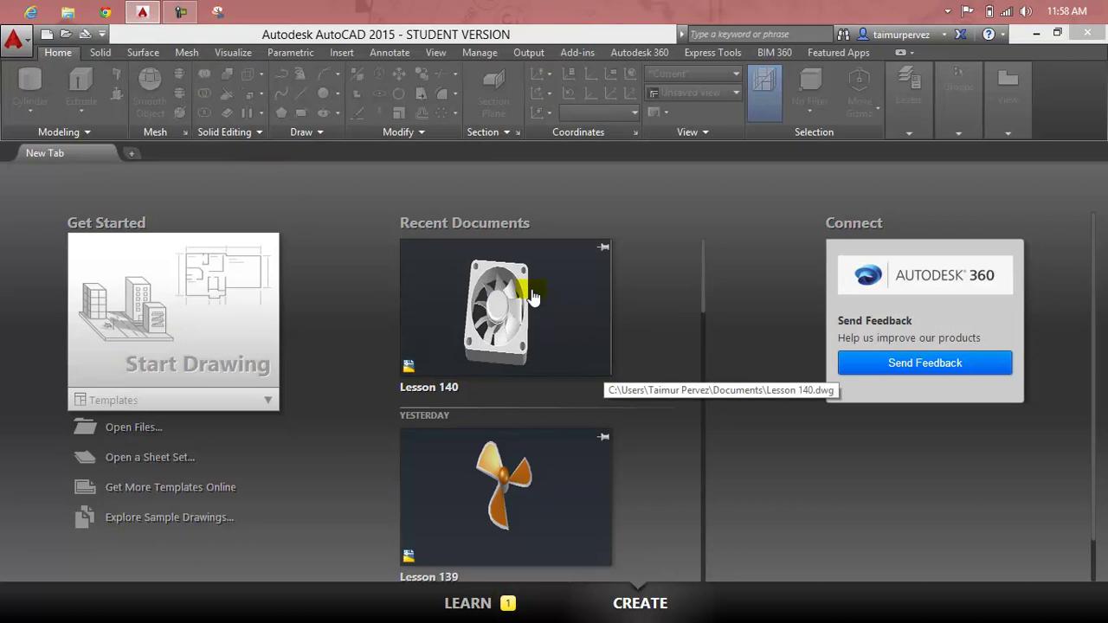
left_click(255, 329)
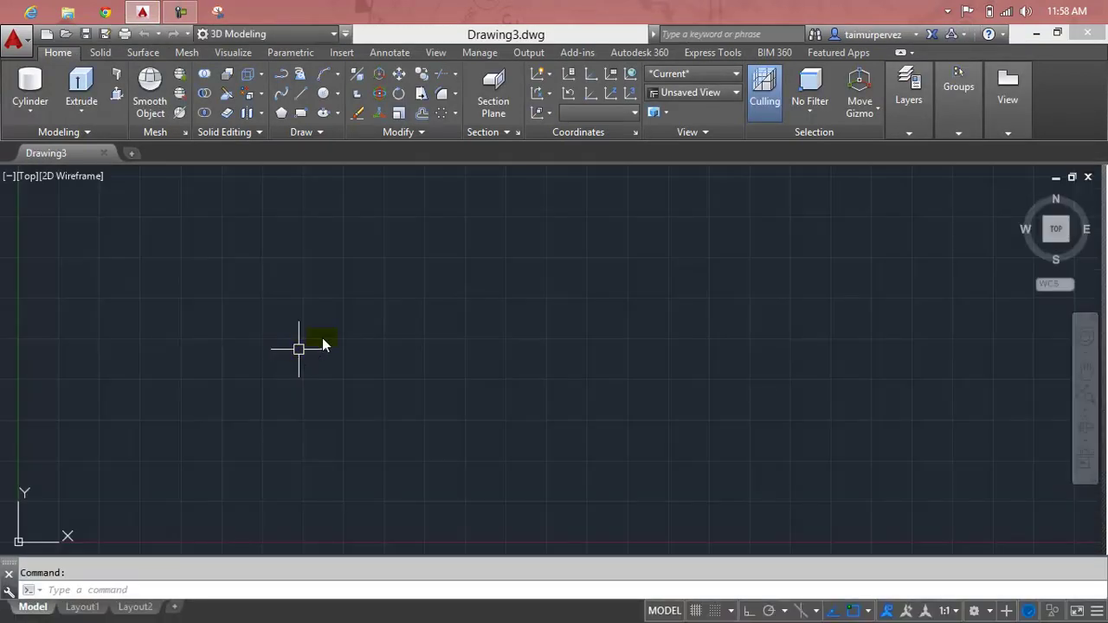
key("Escape")
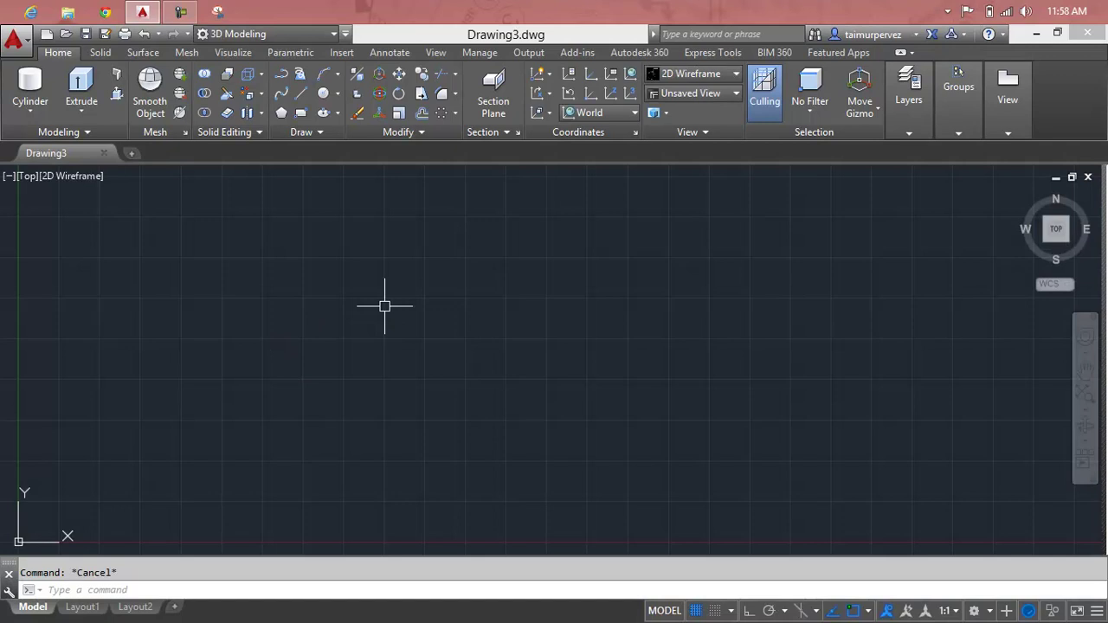
Draw a cylinder of radius 5 and height 5, then view it in 3D.
left_click(83, 111)
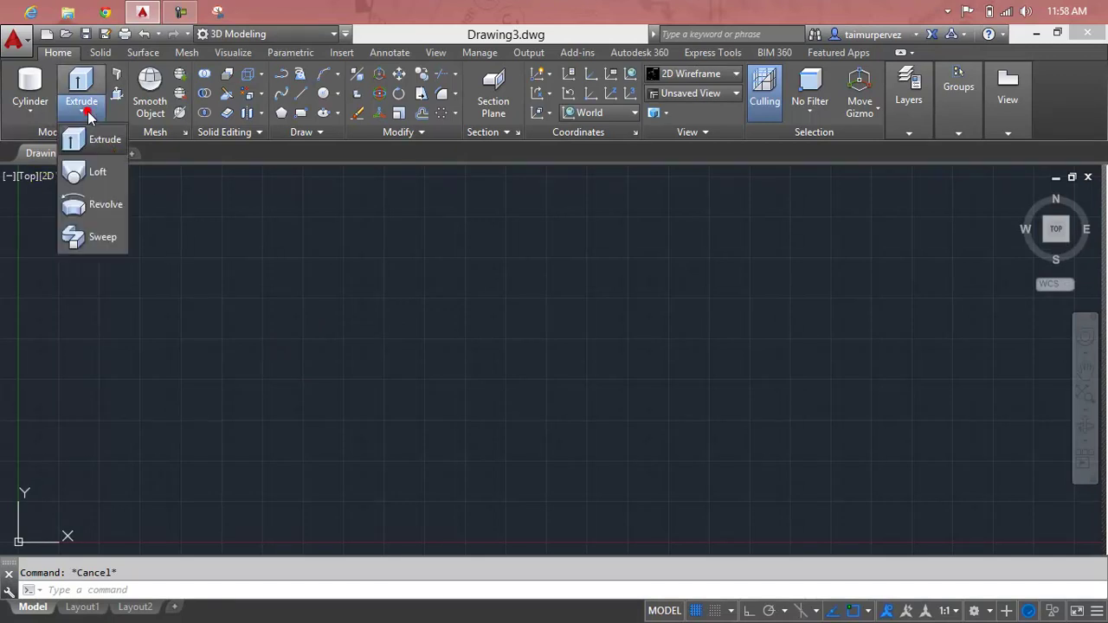
left_click(30, 111)
left_click(31, 174)
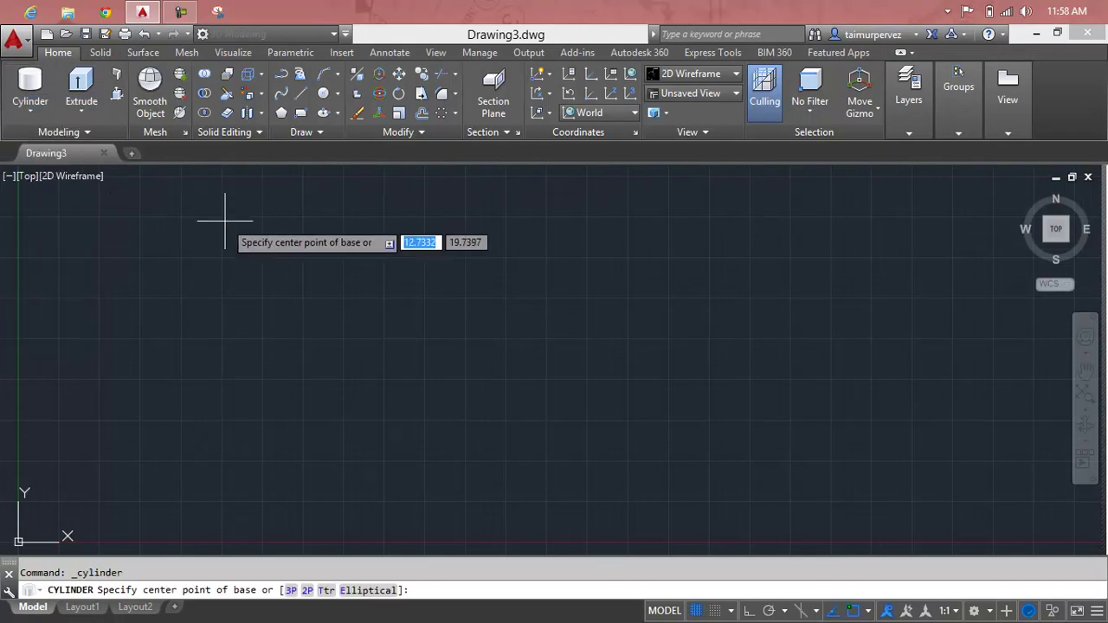
left_click(315, 319)
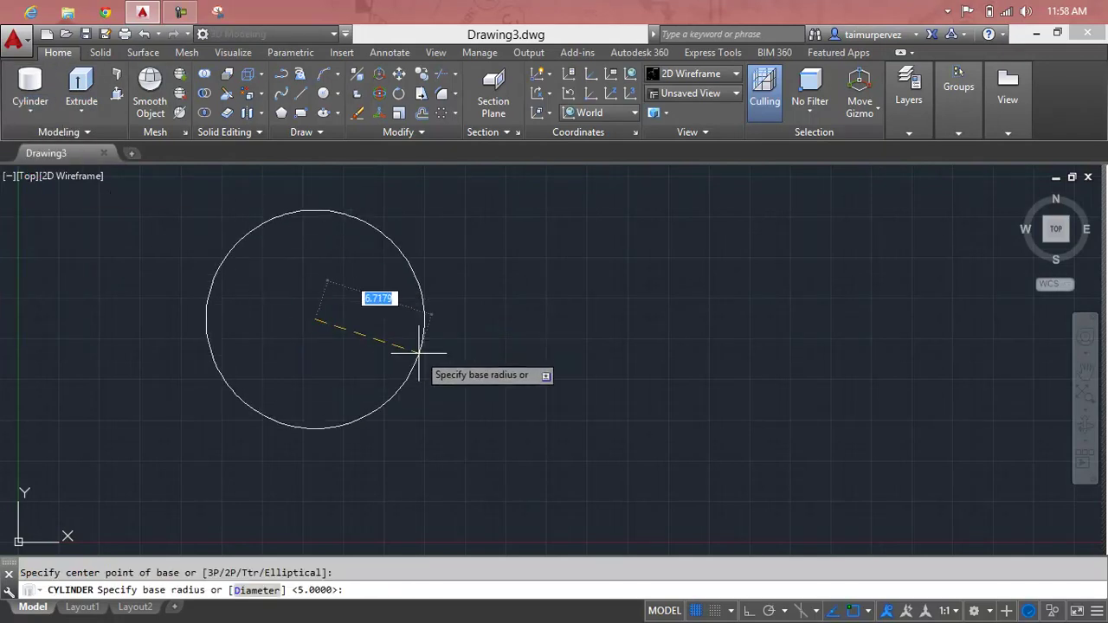
type("5")
key("Return")
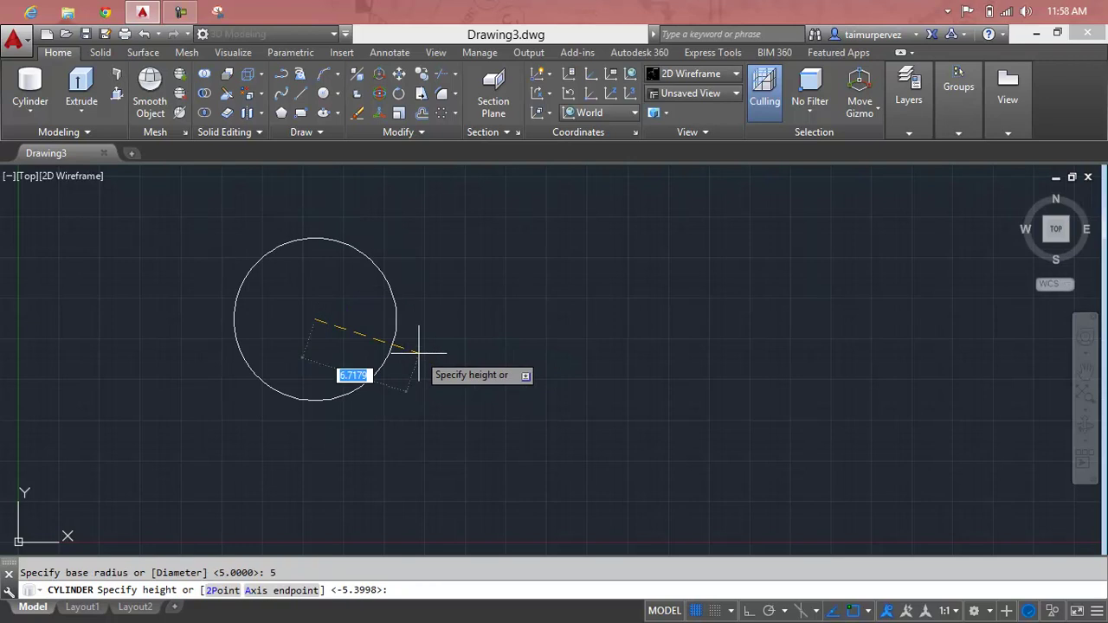
type("5")
key("Return")
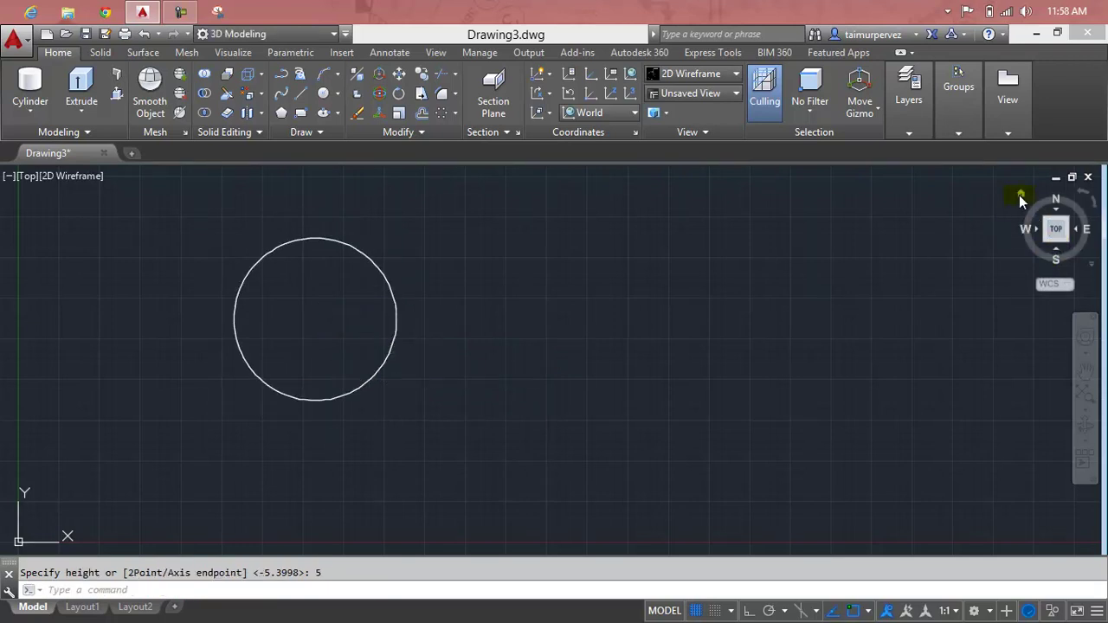
left_click(1020, 197)
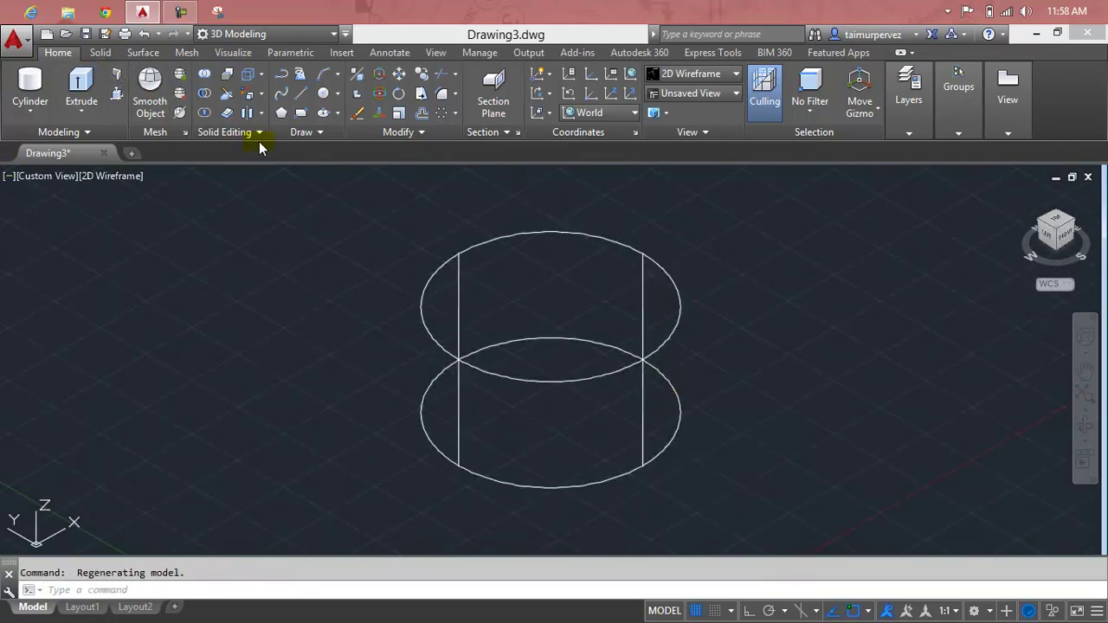
Start a helix at the cylinder's base centre with base and top radius 5.
type("he")
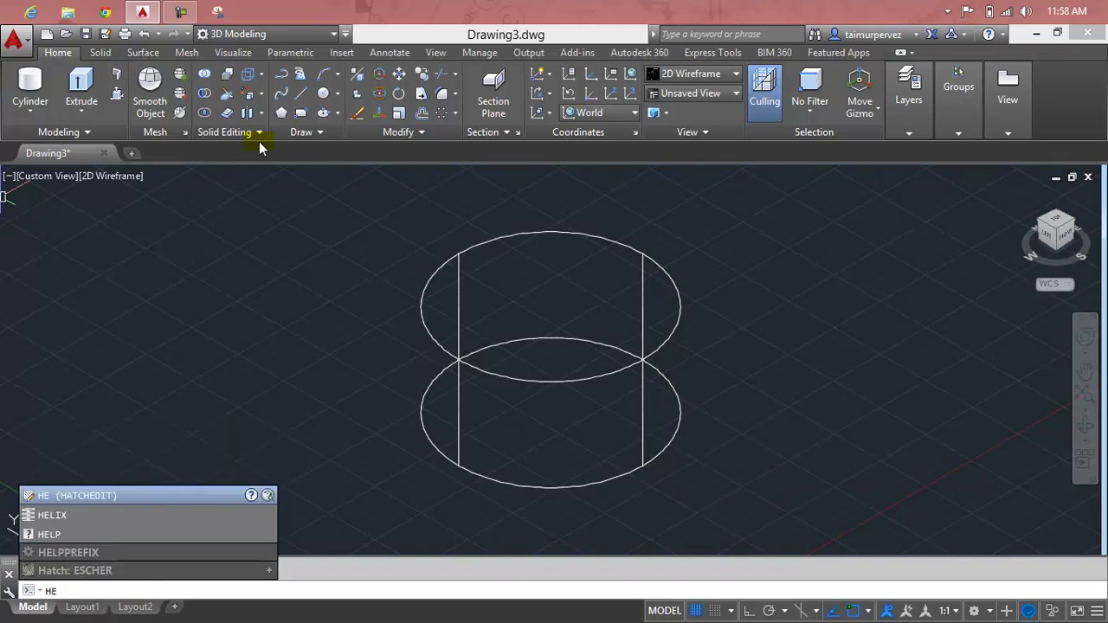
type("l")
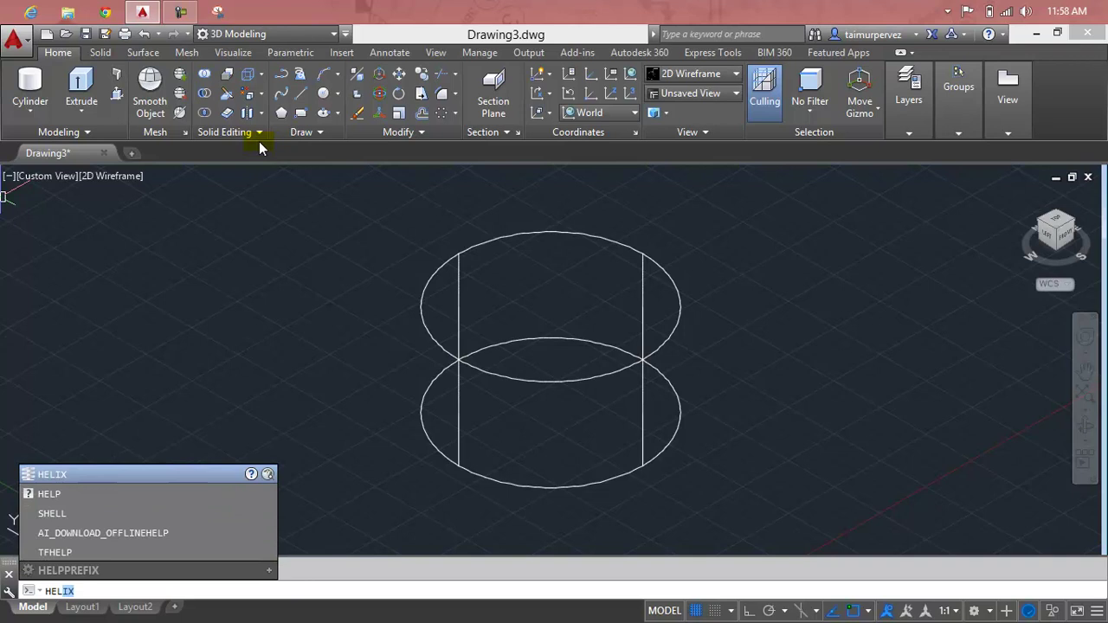
key("Return")
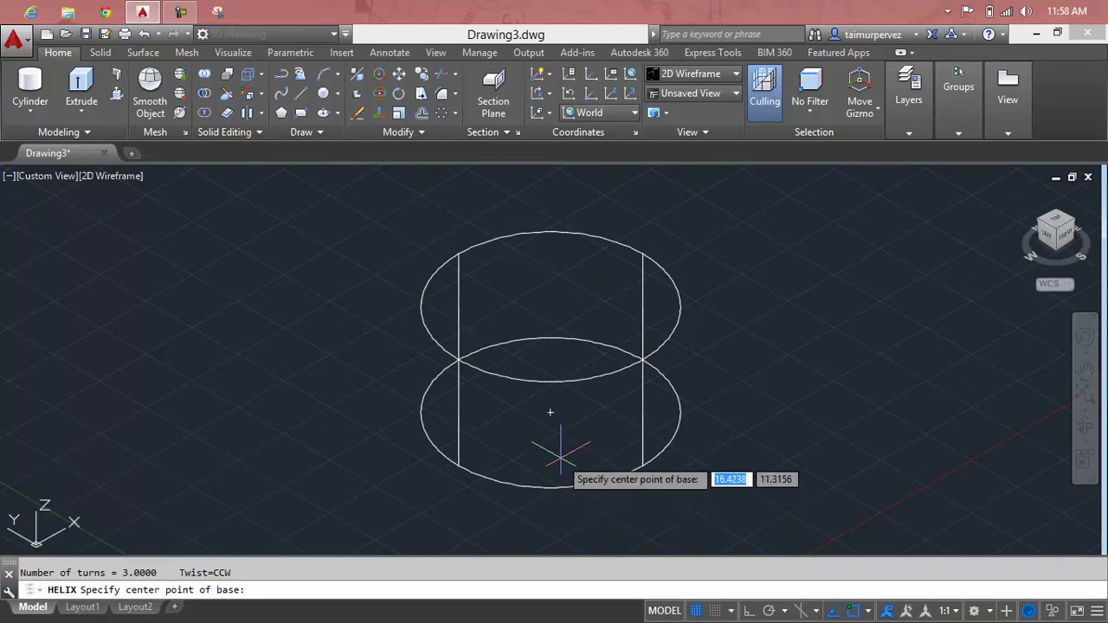
left_click(551, 416)
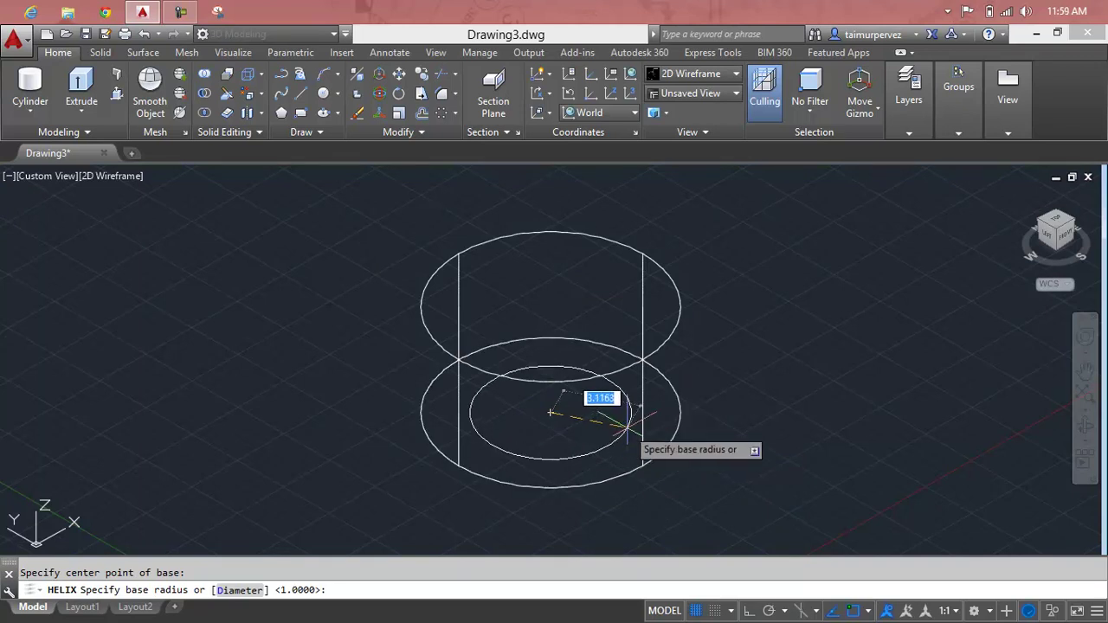
type("5")
key("Return")
type("5")
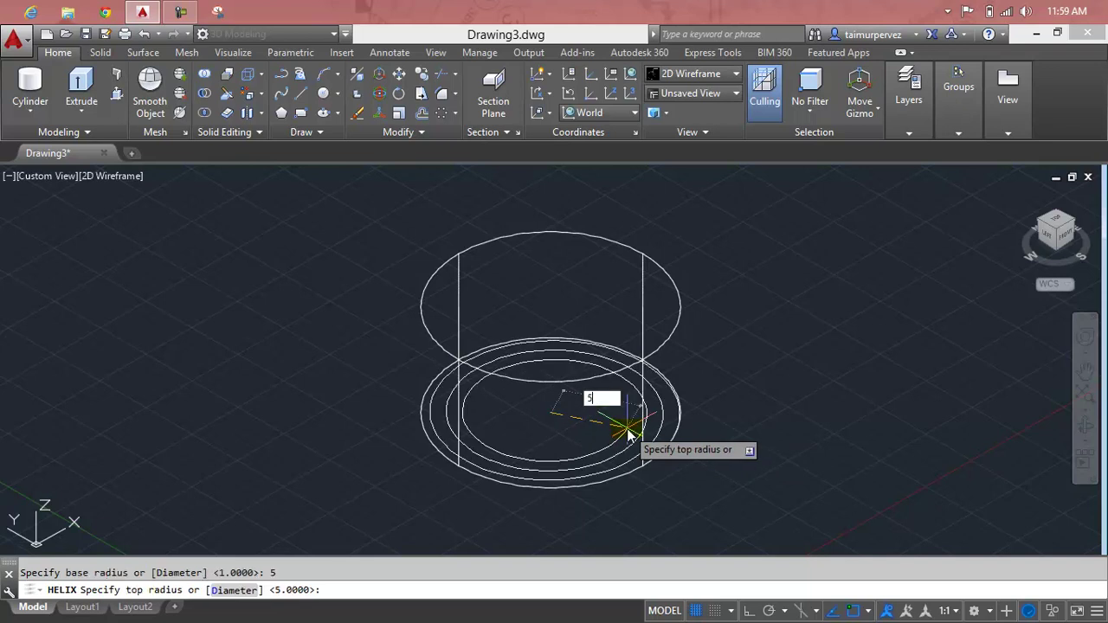
key("Return")
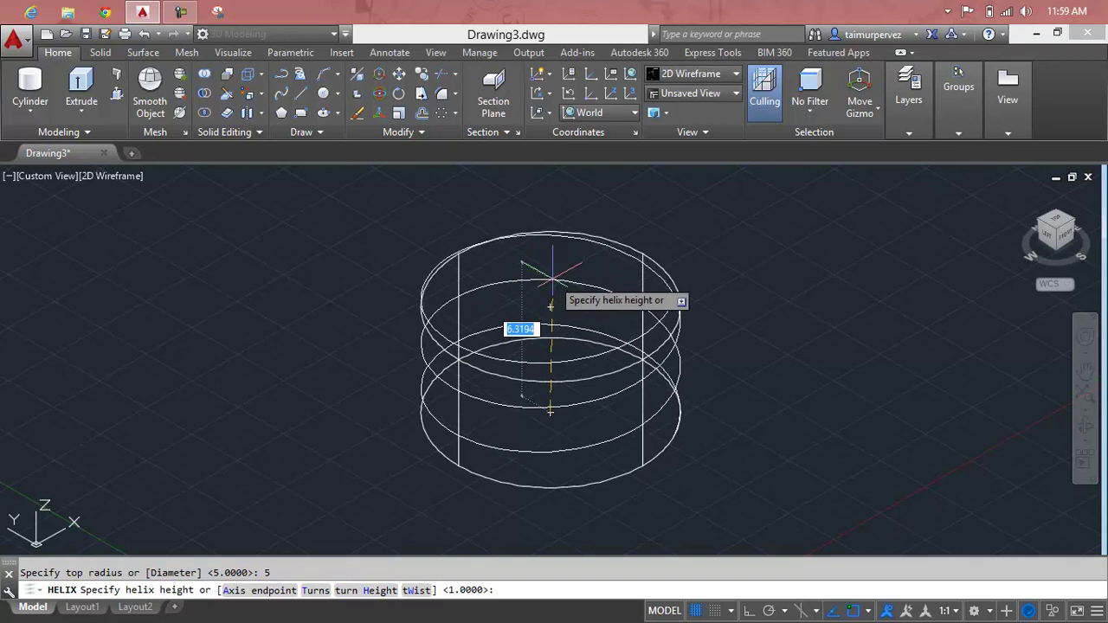
Give the helix 0.16 turns and a height of 5.
type("t")
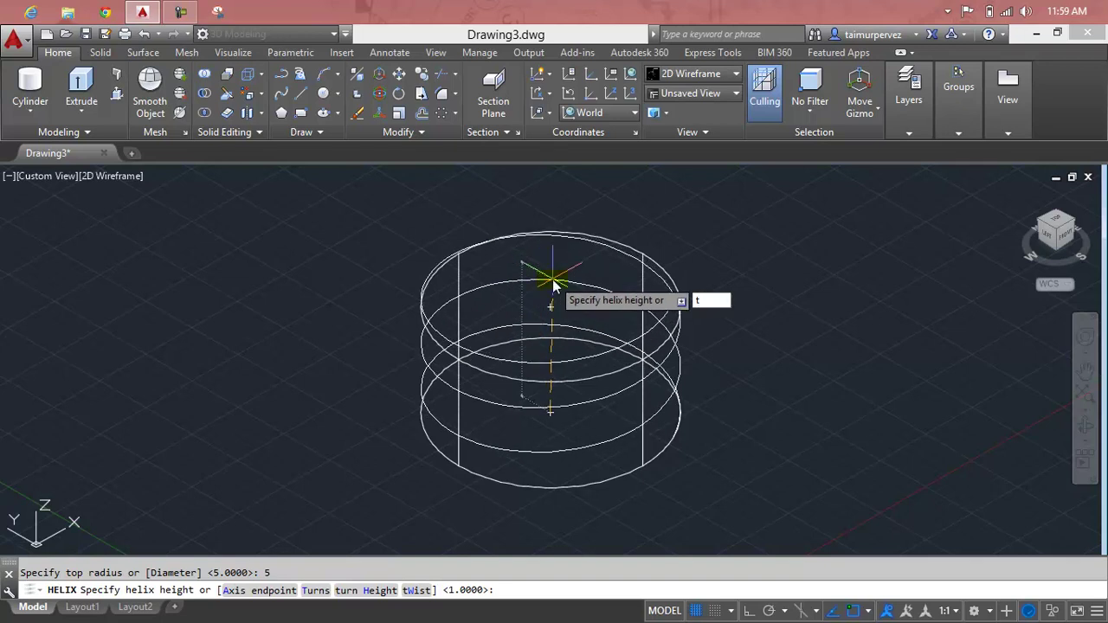
key("Return")
type(".")
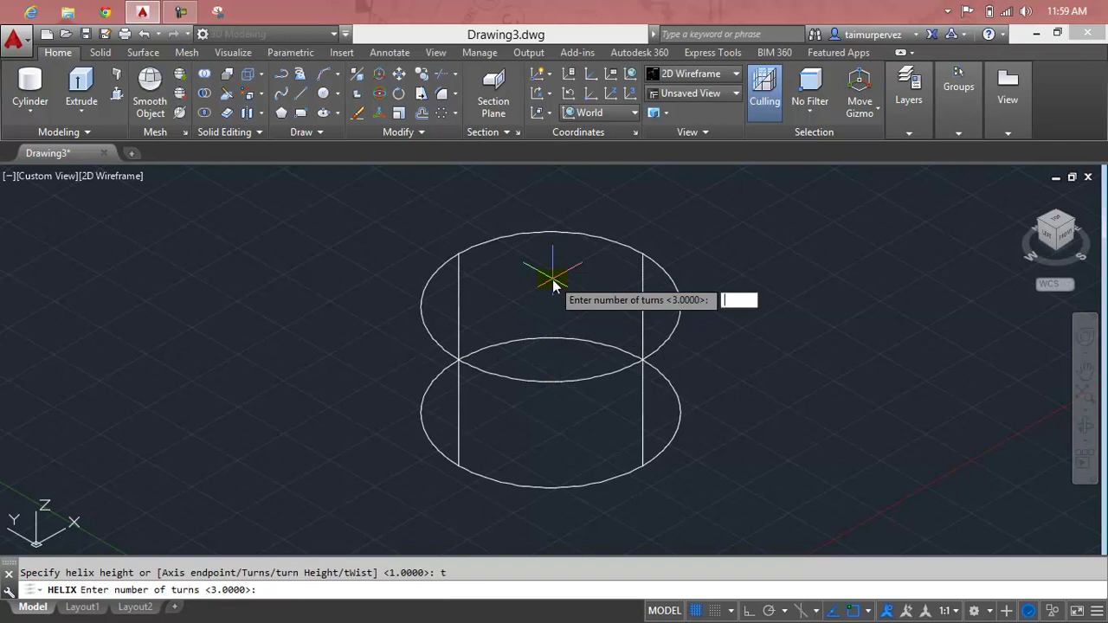
type("0.16")
key("Return")
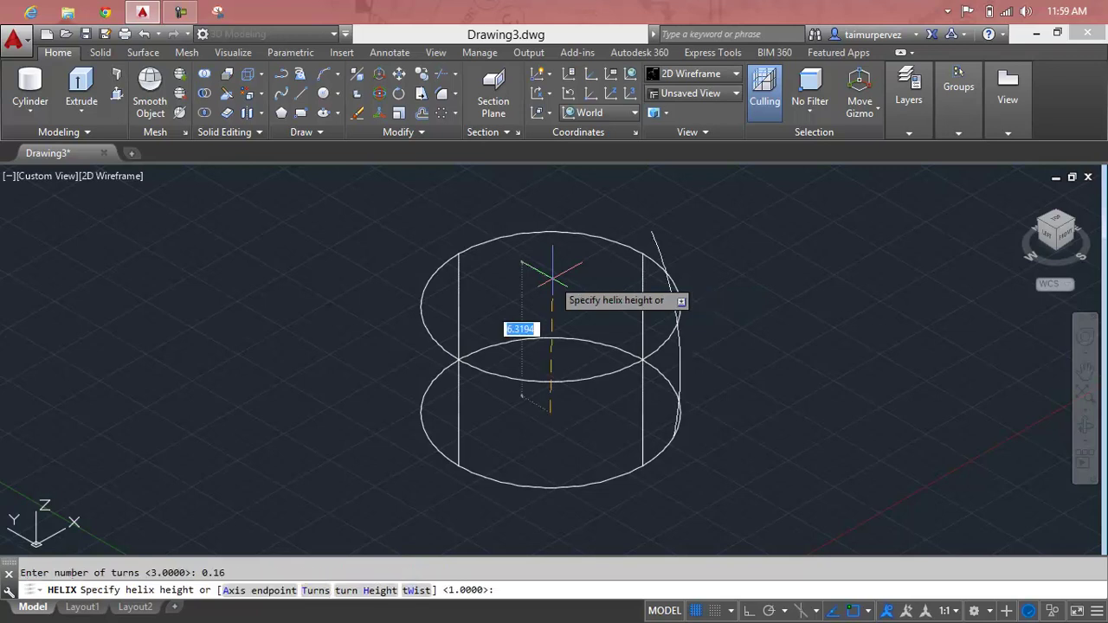
type("5")
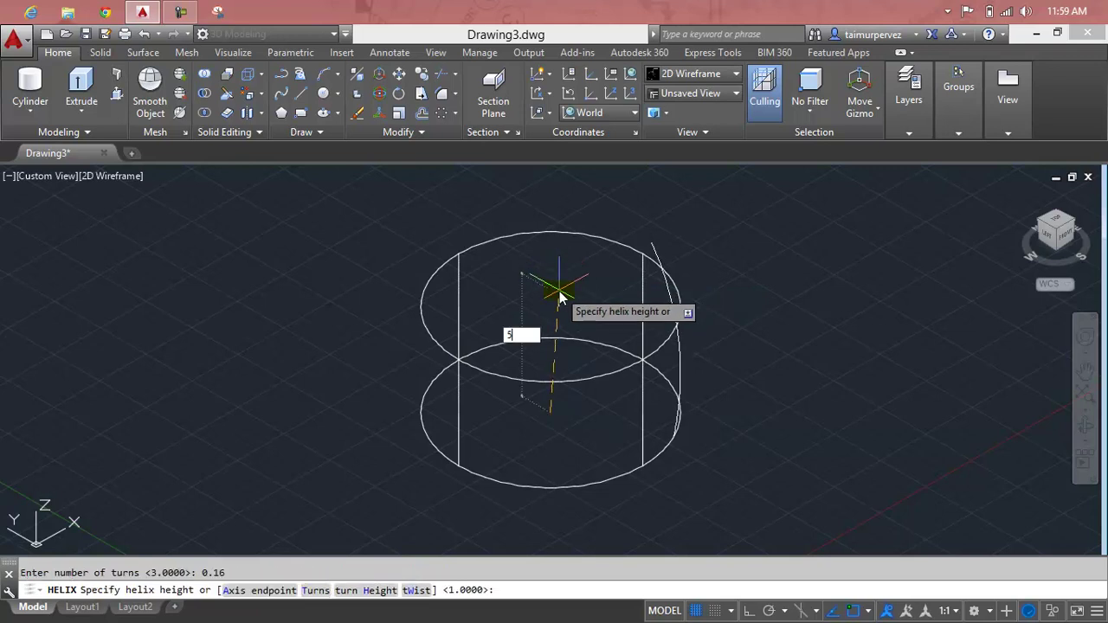
key("Return")
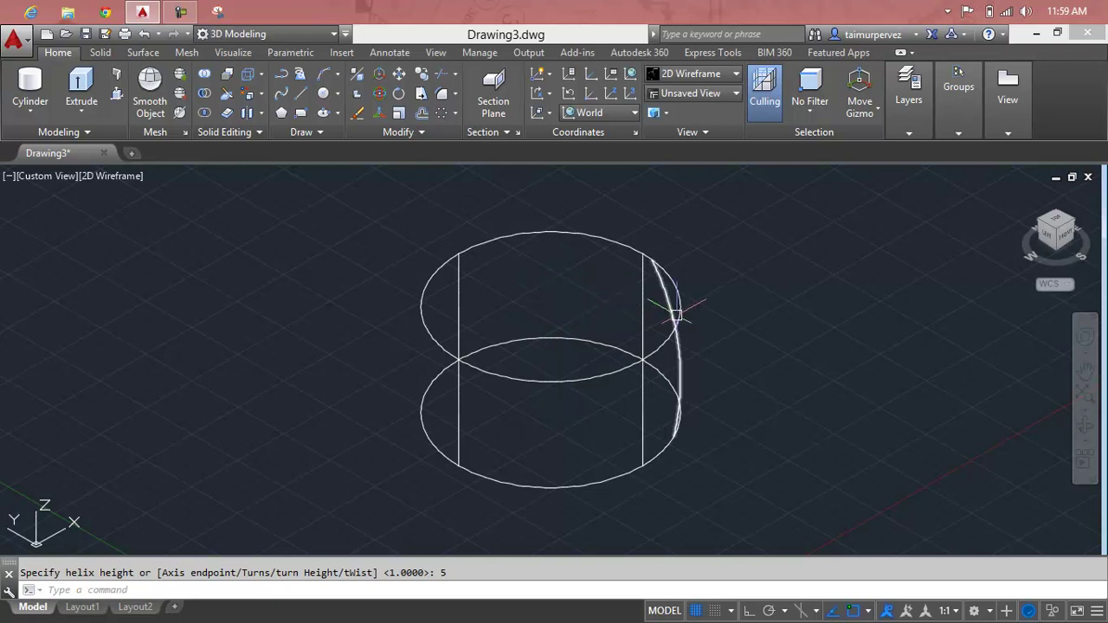
middle_click_drag(739, 366, 655, 417, "shift")
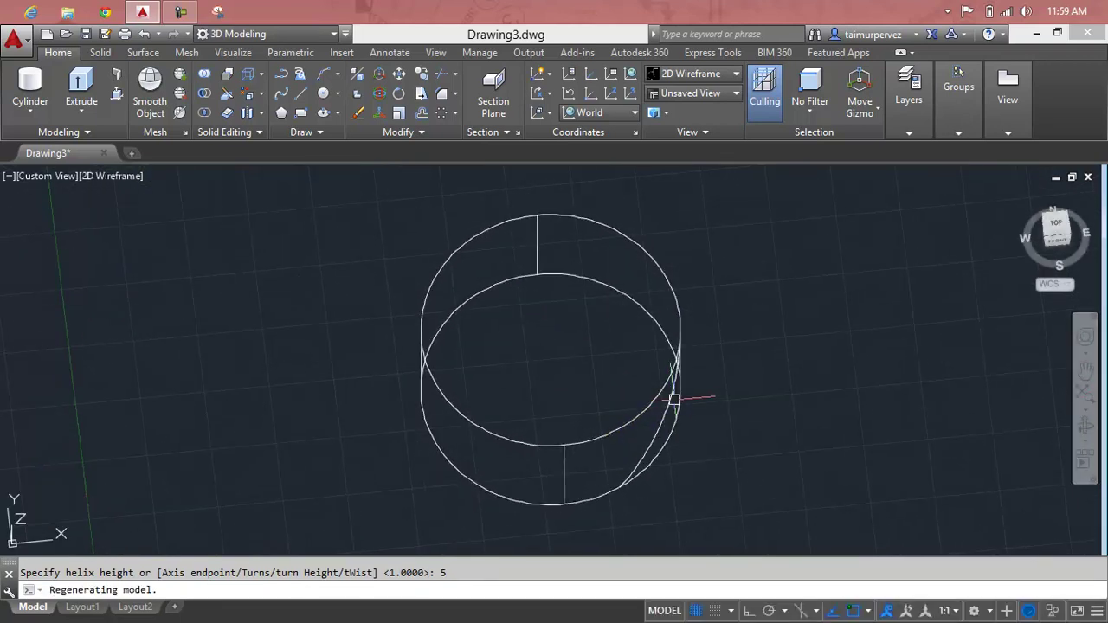
scroll(676, 378, "up", 3)
scroll(697, 384, "down", 3)
middle_click_drag(697, 384, 768, 383, "shift")
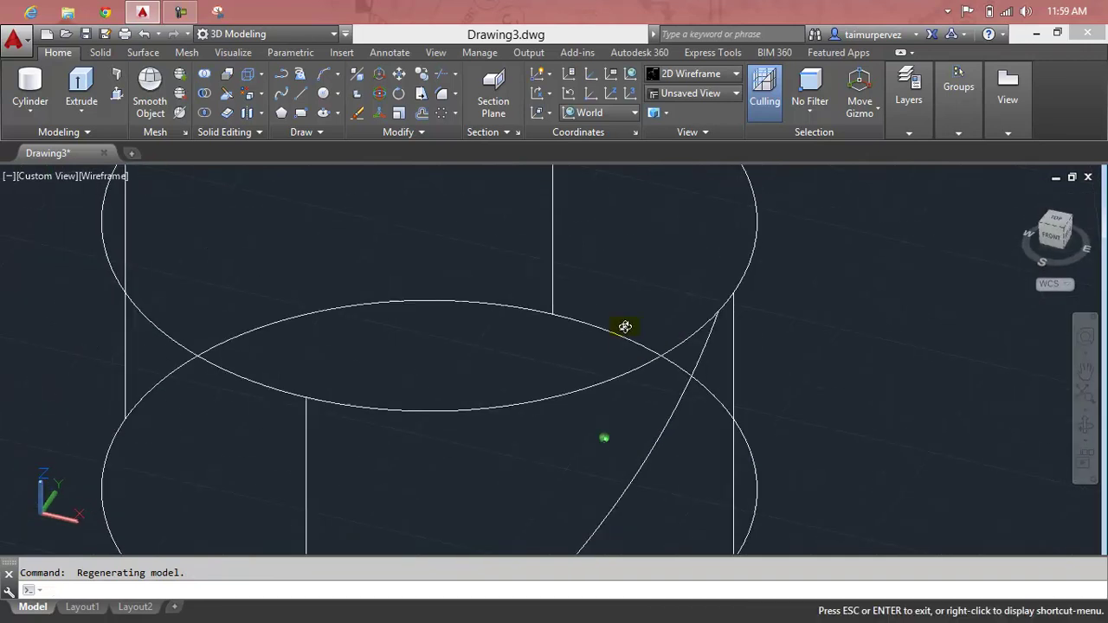
scroll(764, 403, "down", 3)
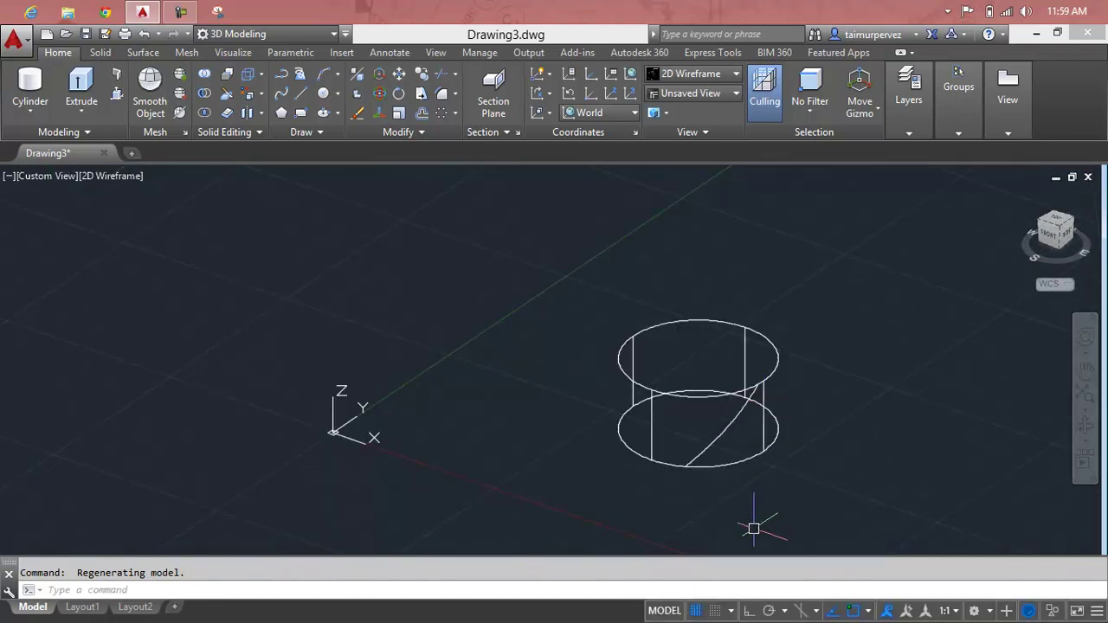
mouse_move(750, 525)
middle_mouse_down("shift")
mouse_move(767, 508)
mouse_move(808, 527)
middle_mouse_up("shift")
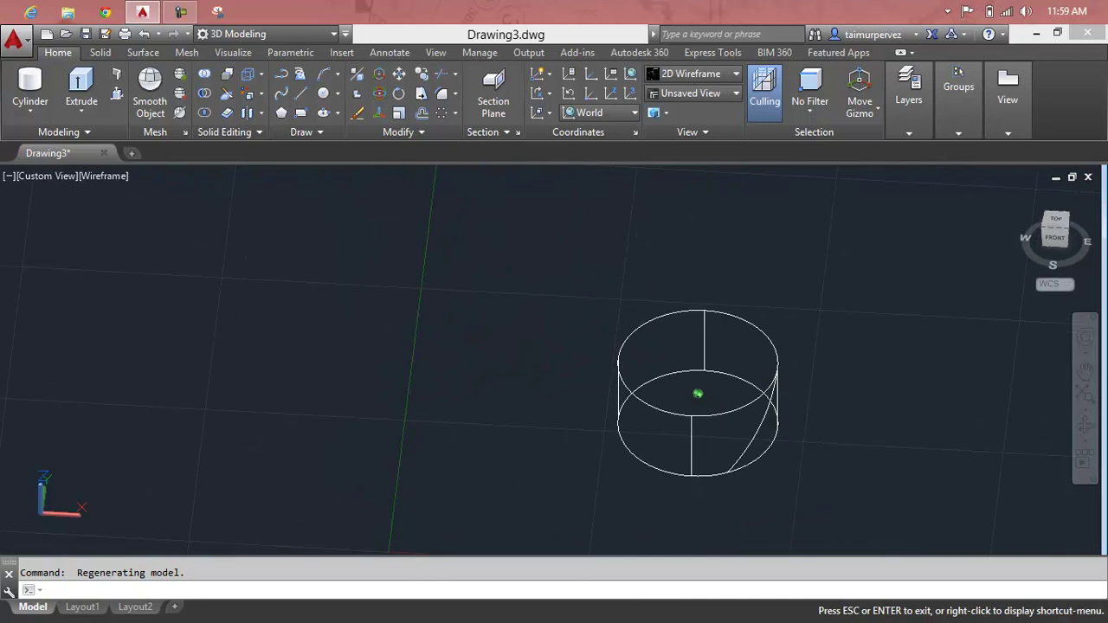
key("Escape")
scroll(792, 378, "up", 2)
scroll(791, 378, "up", 2)
scroll(792, 378, "up", 2)
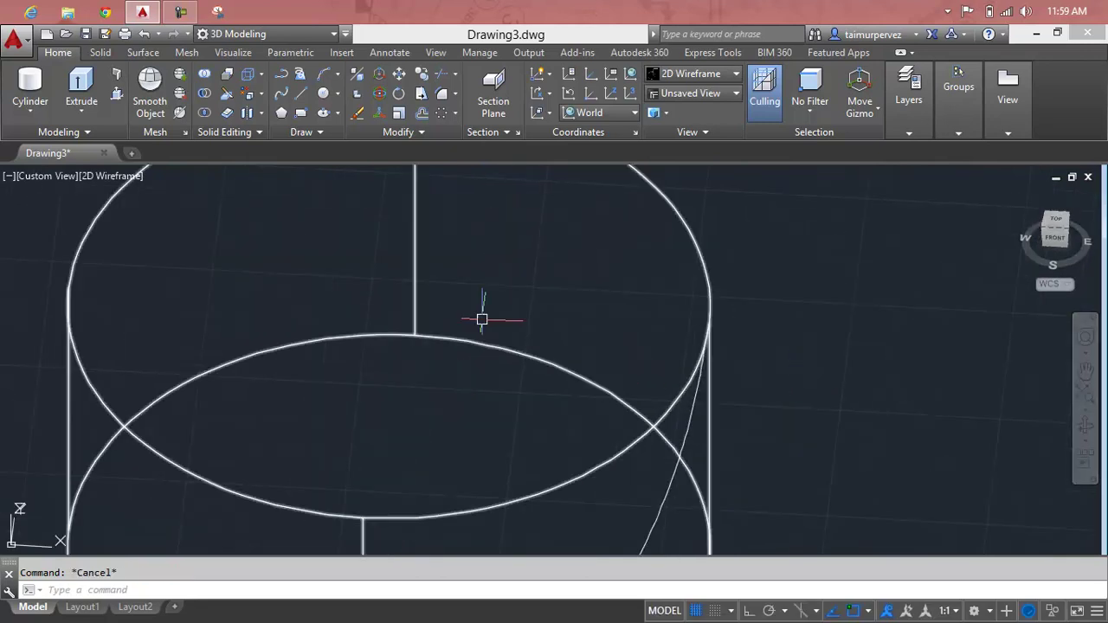
type("a")
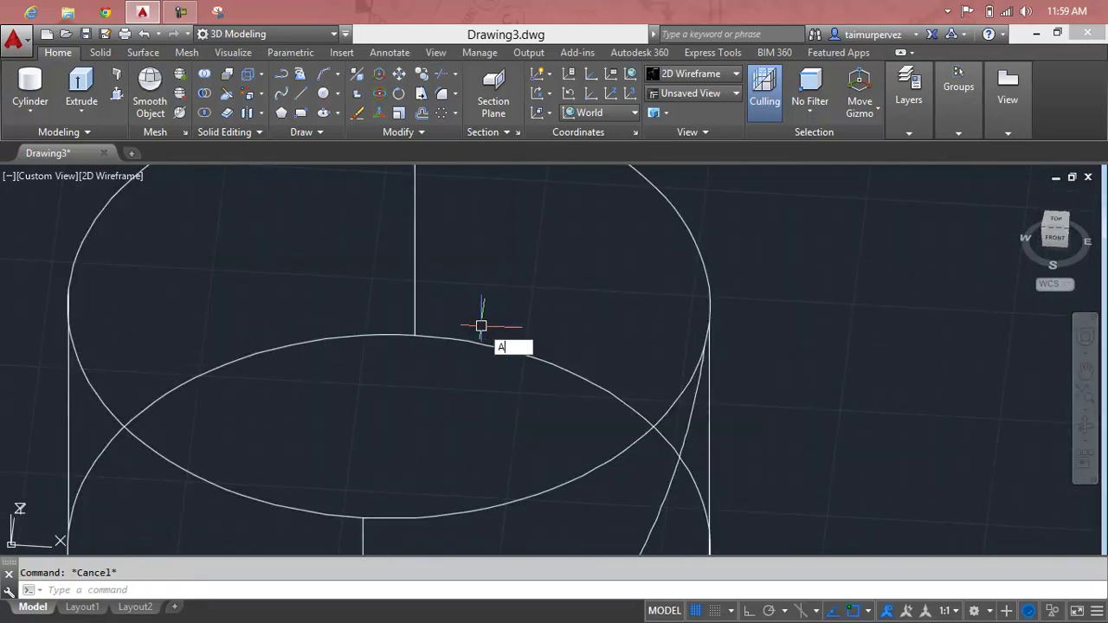
key("Return")
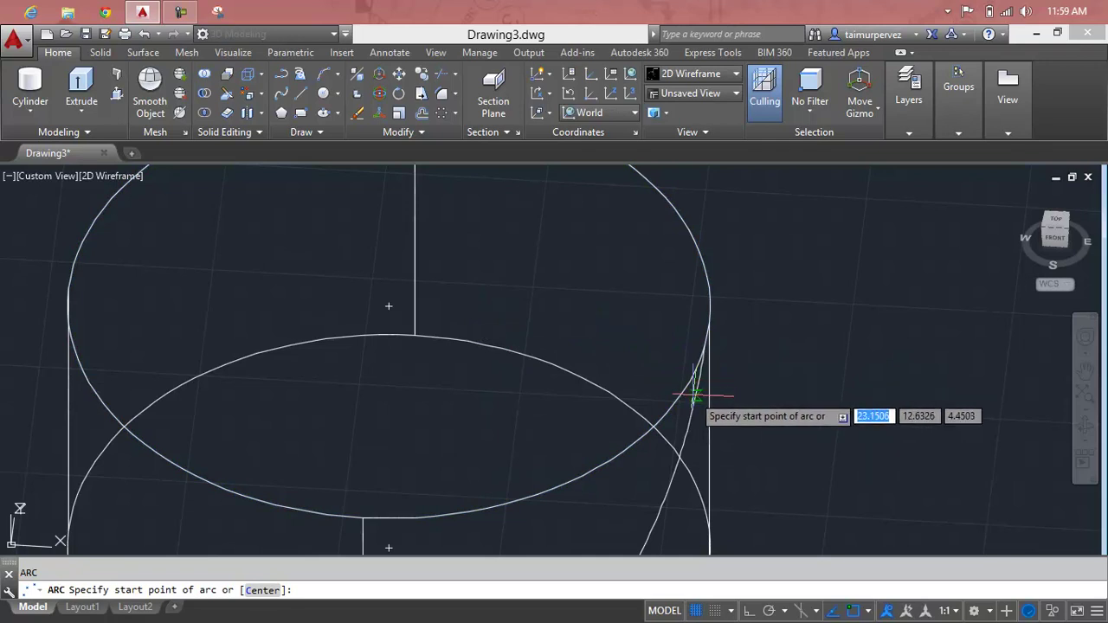
left_click(704, 348)
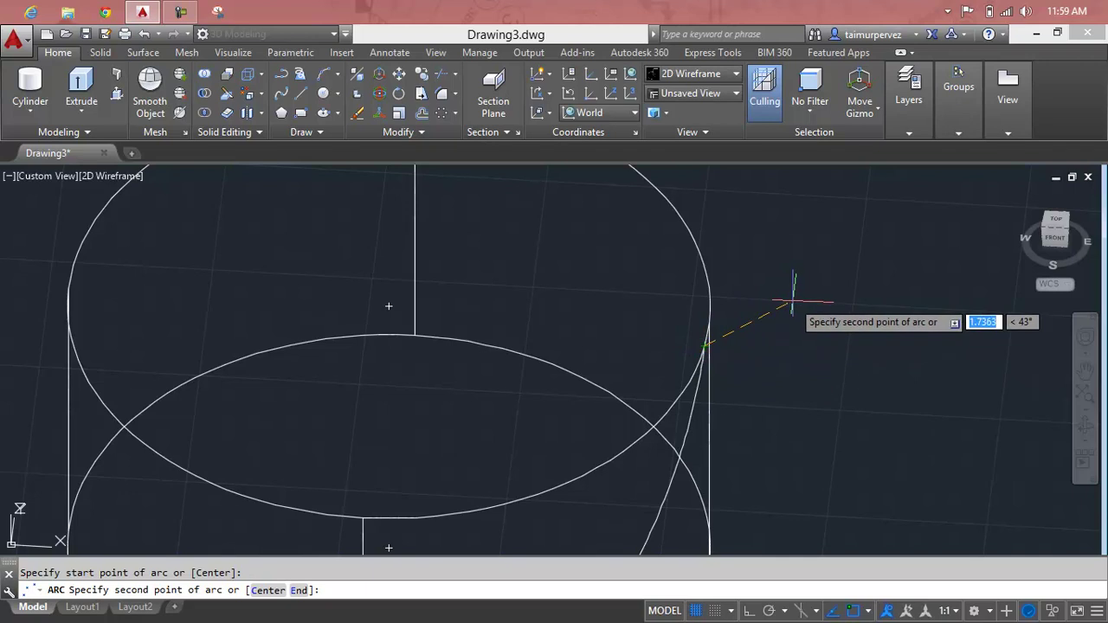
left_click(793, 300)
scroll(976, 314, "down", 2)
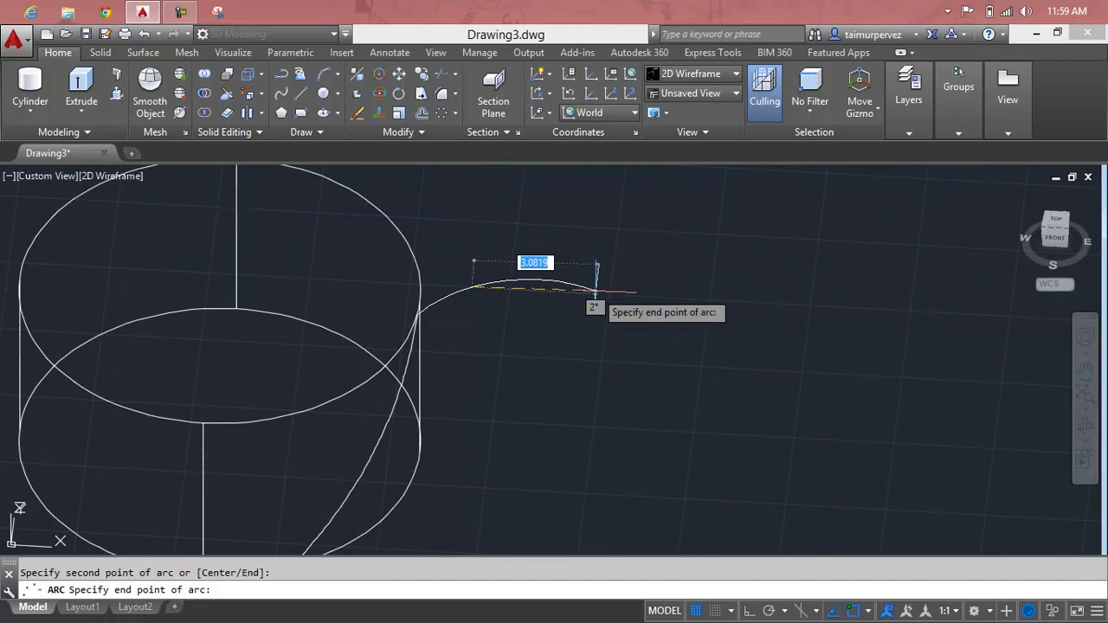
Draw a three-point arc from the cylinder's right rim out beside the cylinder.
key("Escape")
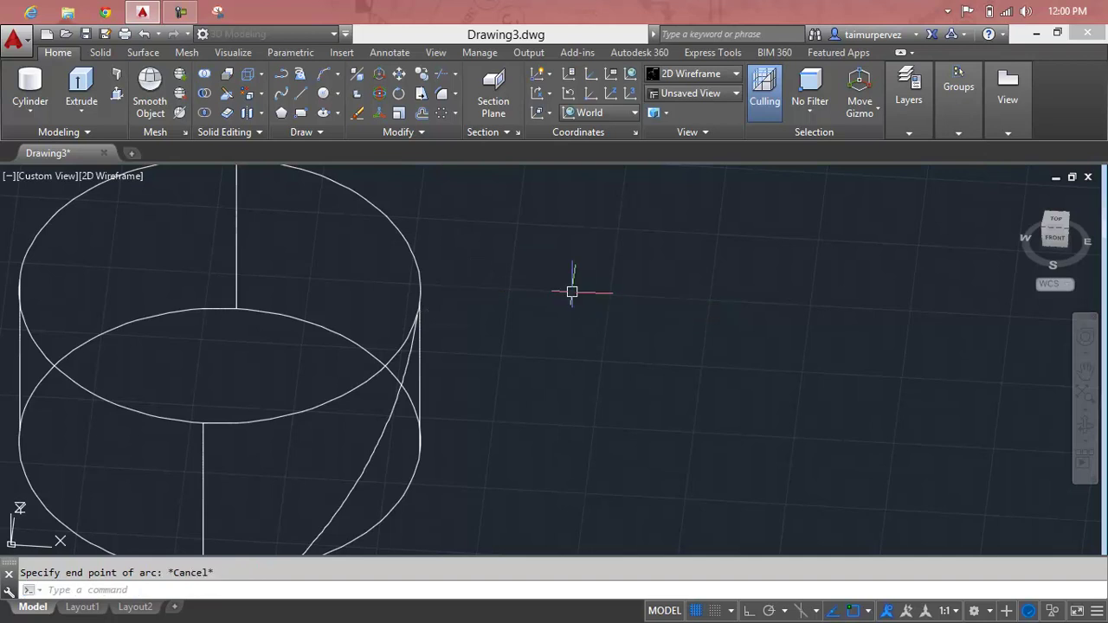
type("a")
key("Return")
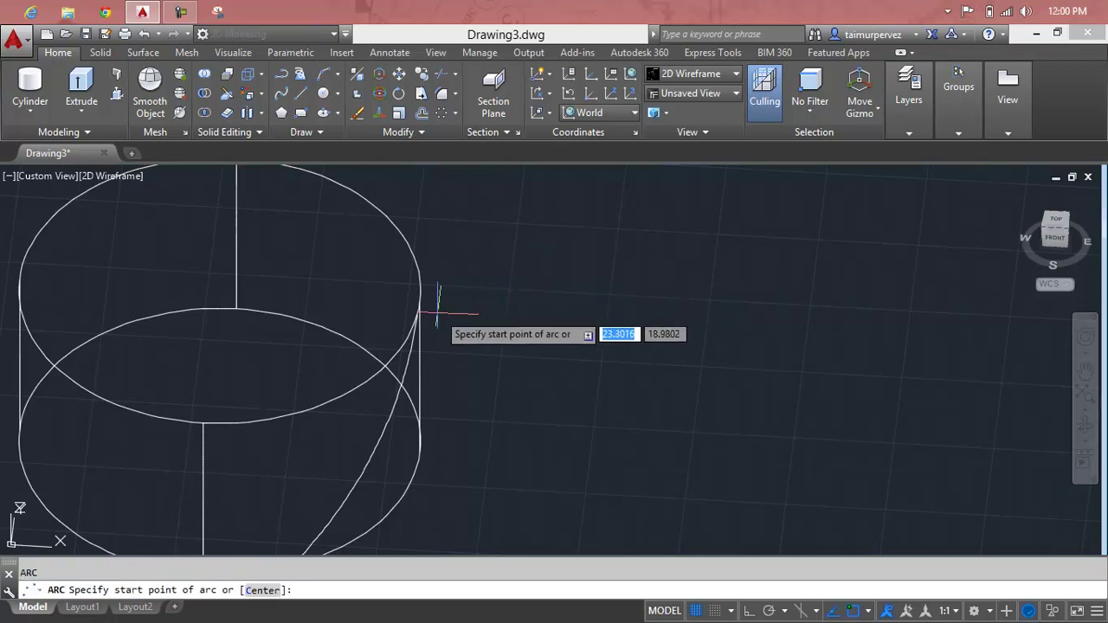
left_click(418, 317)
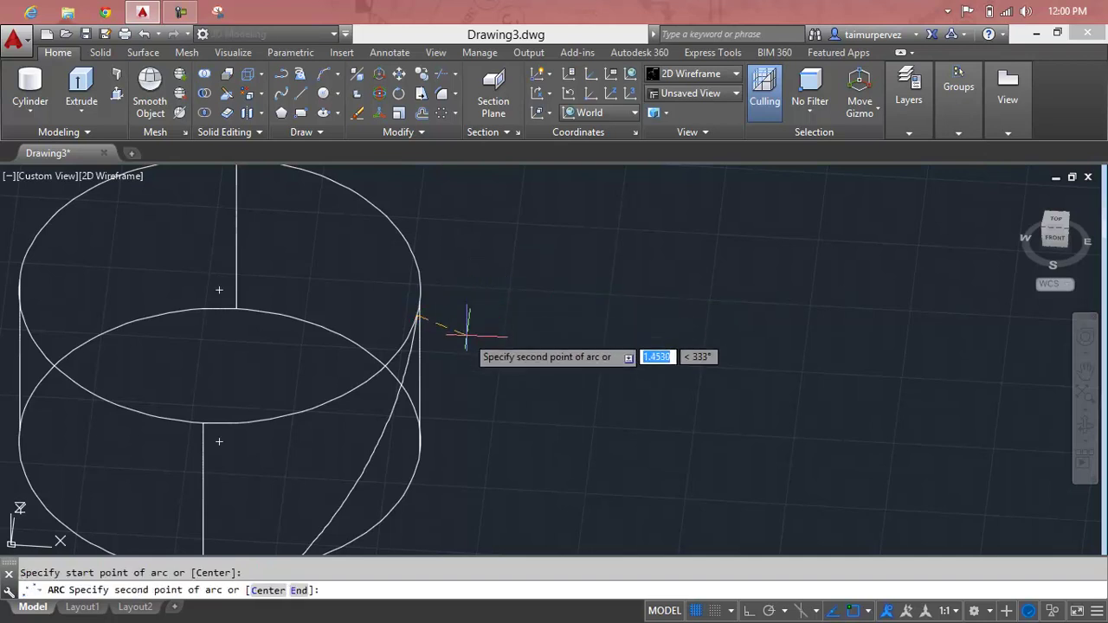
left_click(513, 338)
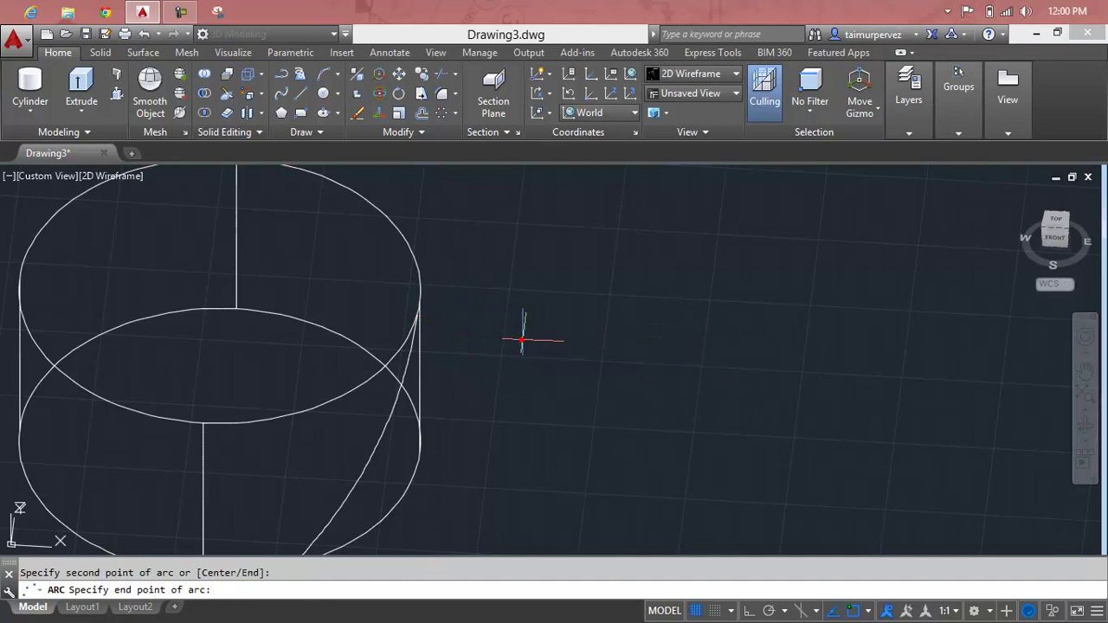
left_click(649, 313)
key("Return")
scroll(583, 365, "down", 4)
scroll(584, 315, "down", 3)
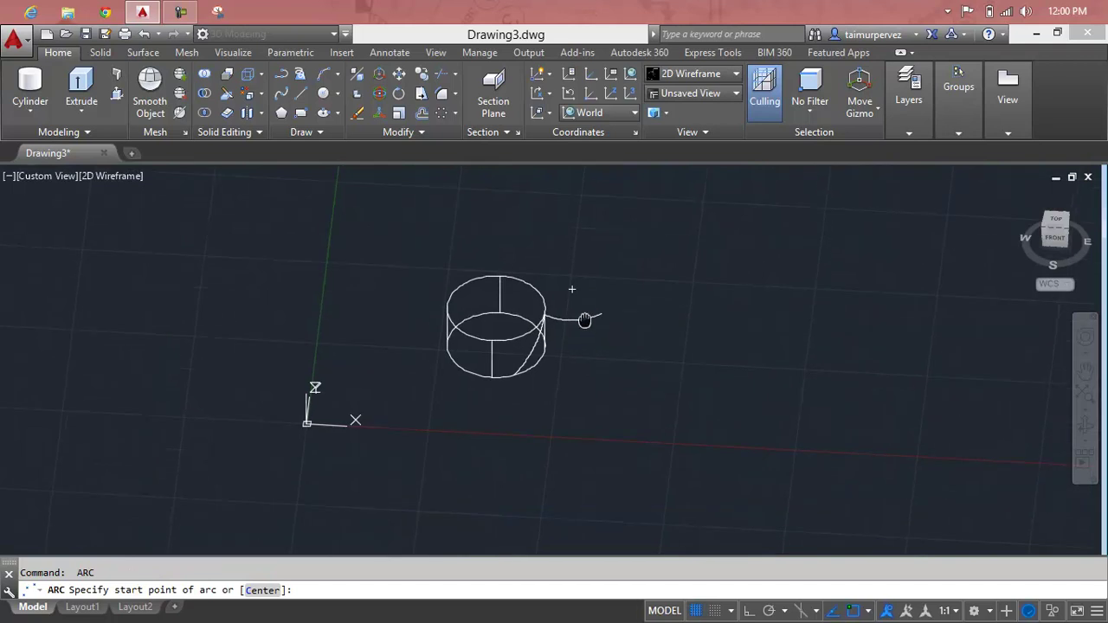
key("Escape")
Copy the arc from its rim end down to the bottom of the curved helix edge.
type("cp")
key("Return")
left_click(581, 291)
key("Return")
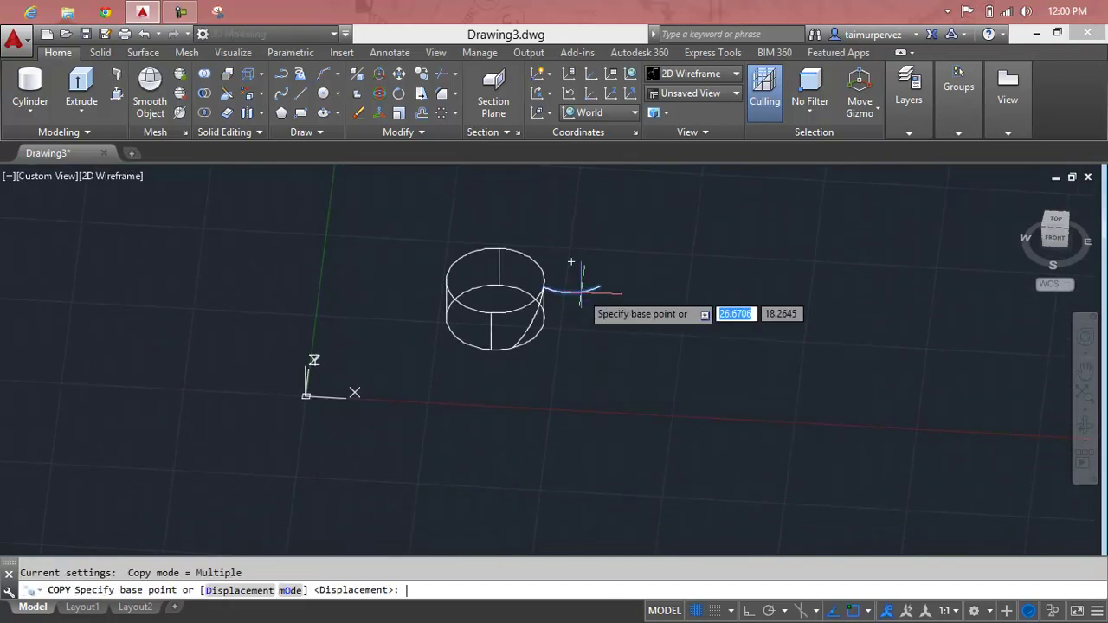
scroll(574, 277, "up", 5)
scroll(562, 294, "up", 3)
scroll(594, 286, "up", 2)
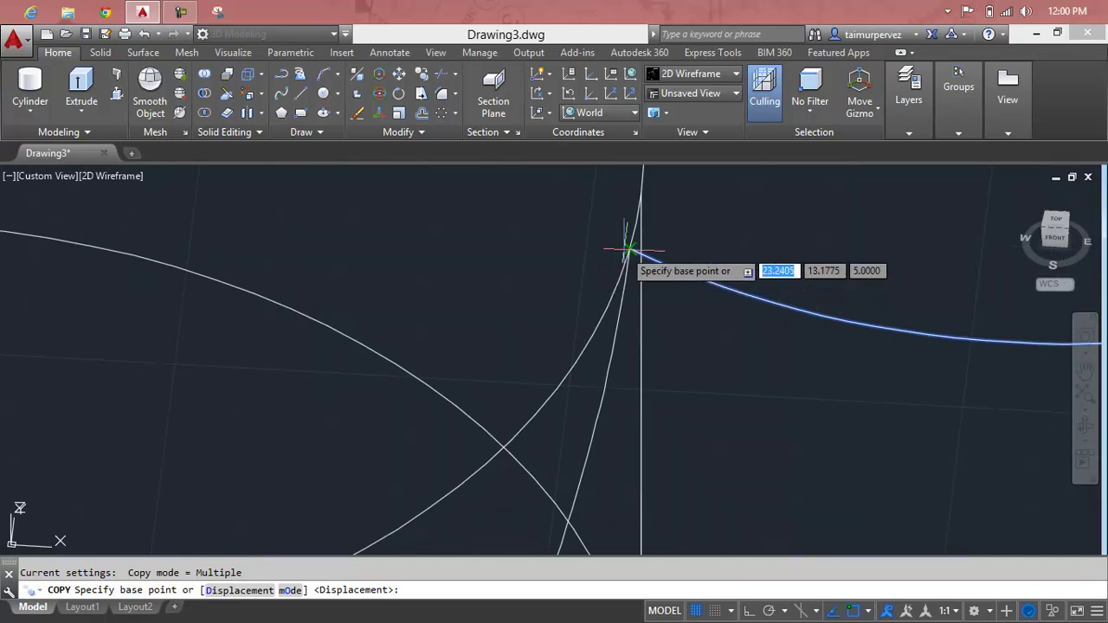
left_click(629, 250)
scroll(618, 320, "down", 5)
middle_click_drag(589, 338, 599, 276)
scroll(571, 311, "up", 5)
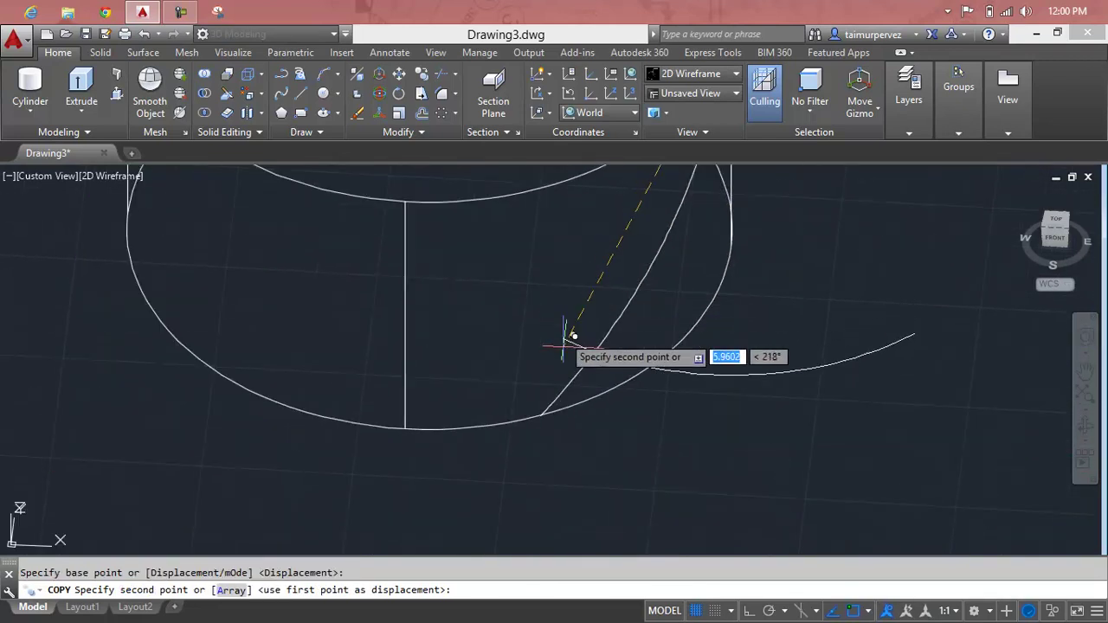
left_click(539, 417)
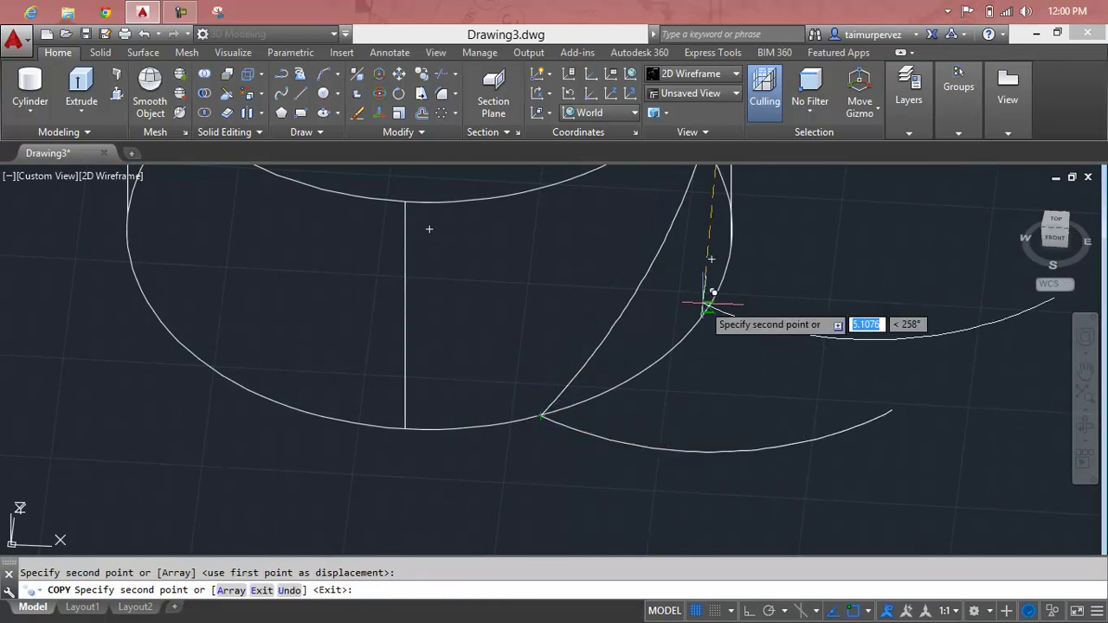
key("Return")
key("Return")
middle_click_drag(801, 310, 703, 378)
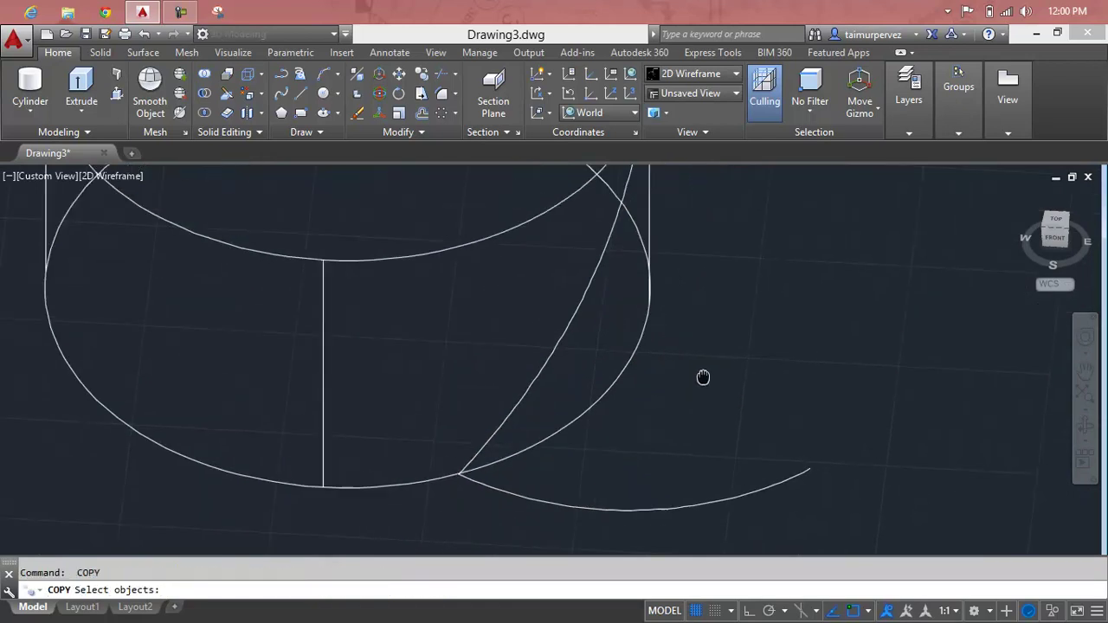
scroll(703, 377, "down", 4)
key("Escape")
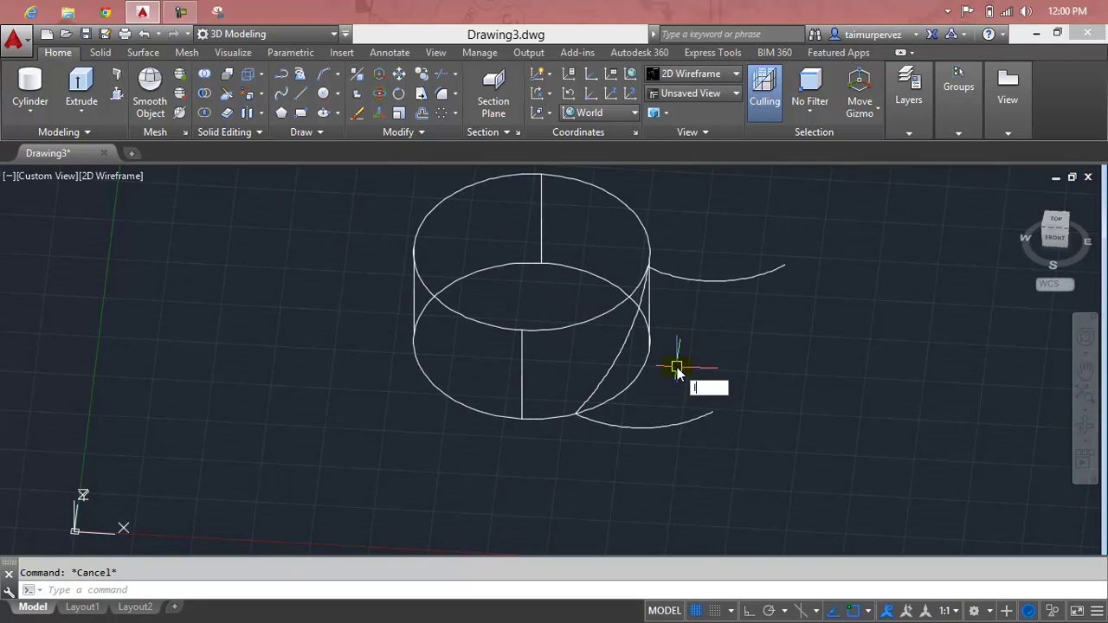
Draw a straight line joining the outer ends of the top and bottom arcs.
key("l")
key("Return")
left_click(786, 268)
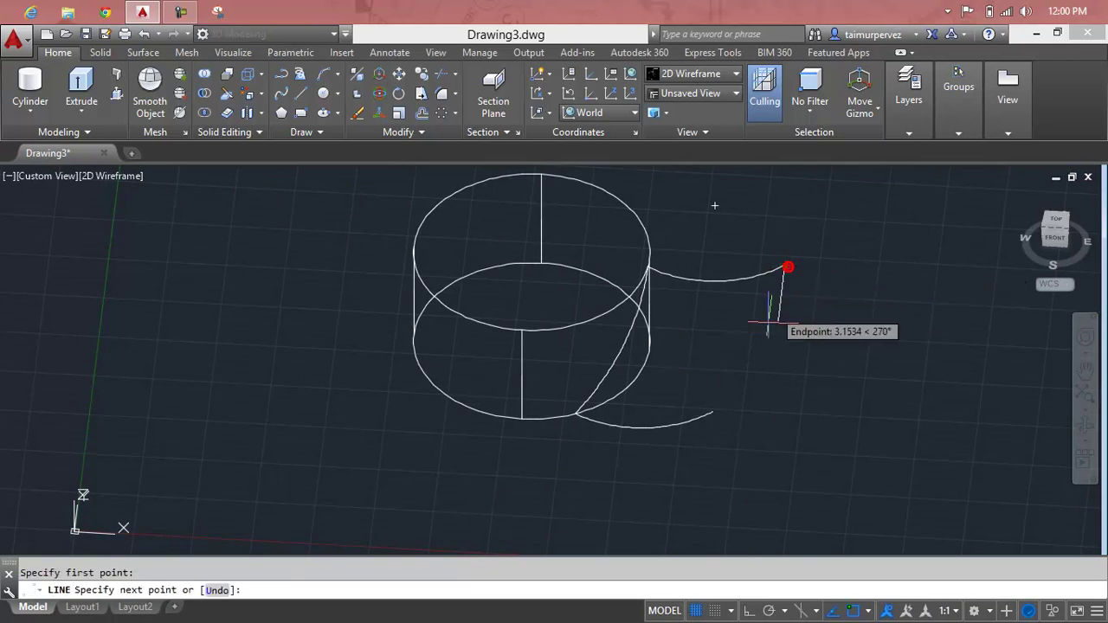
left_click(713, 408)
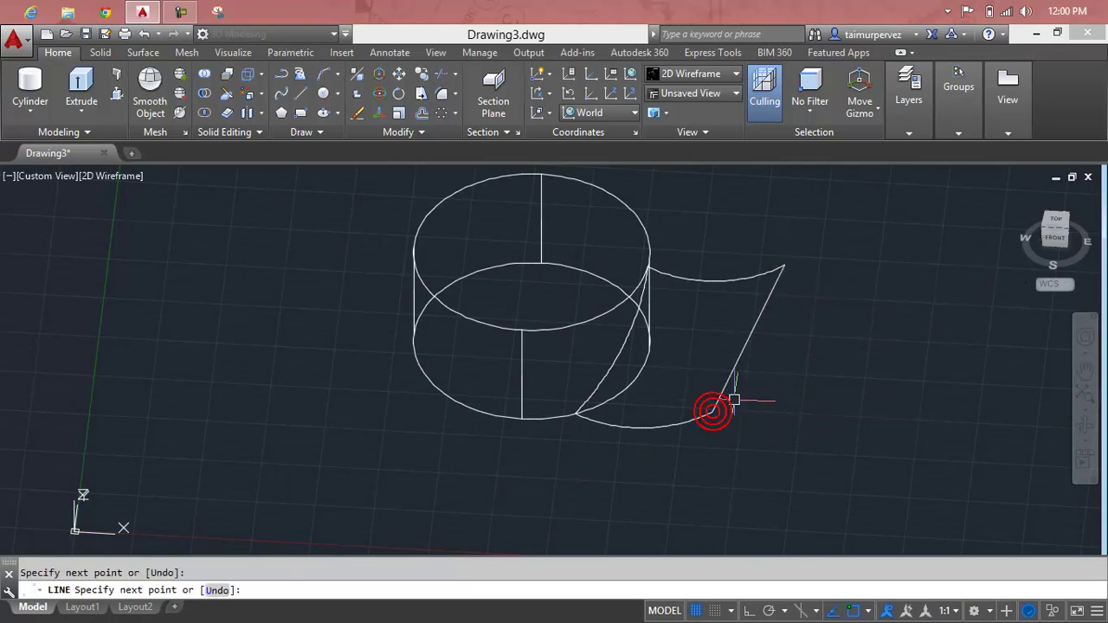
key("Return")
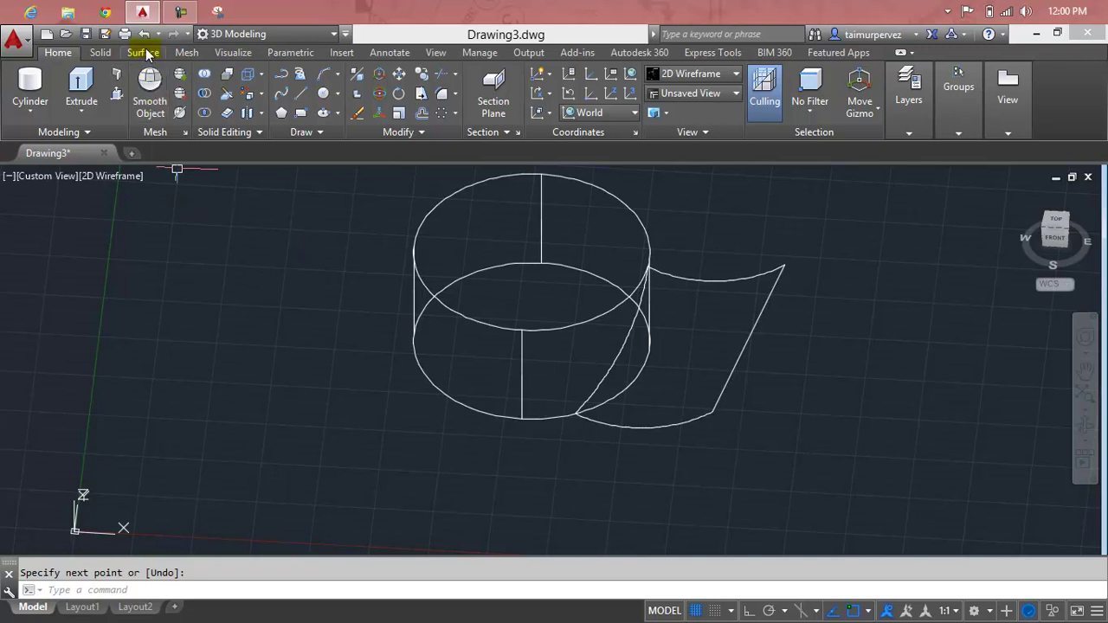
Try a Network surface from the two arcs, straight edge and curved edge.
left_click(144, 53)
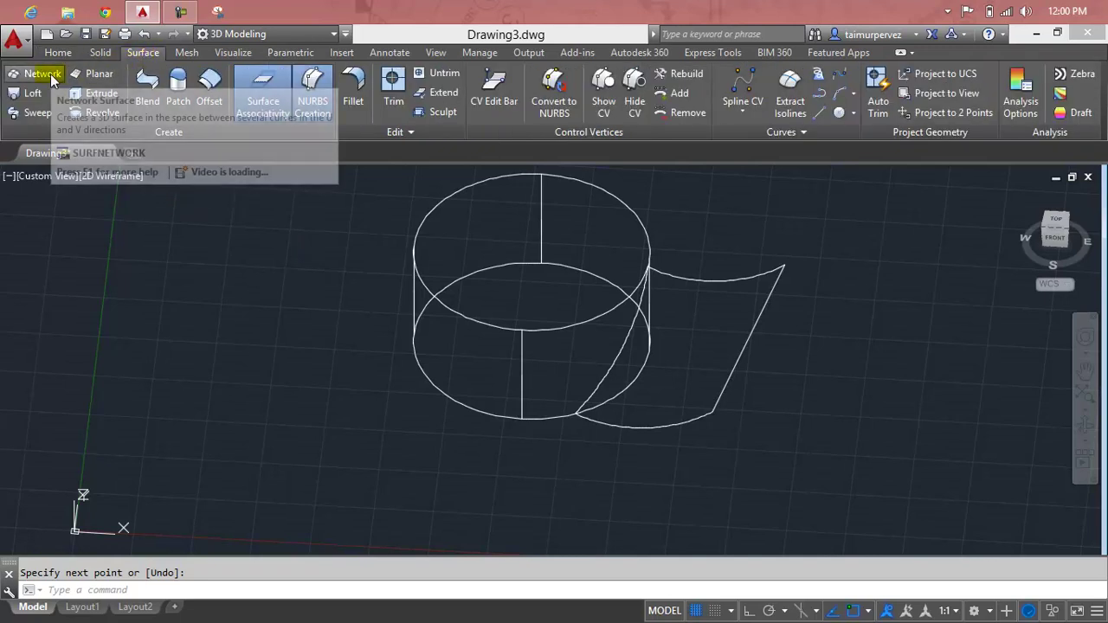
left_click(51, 77)
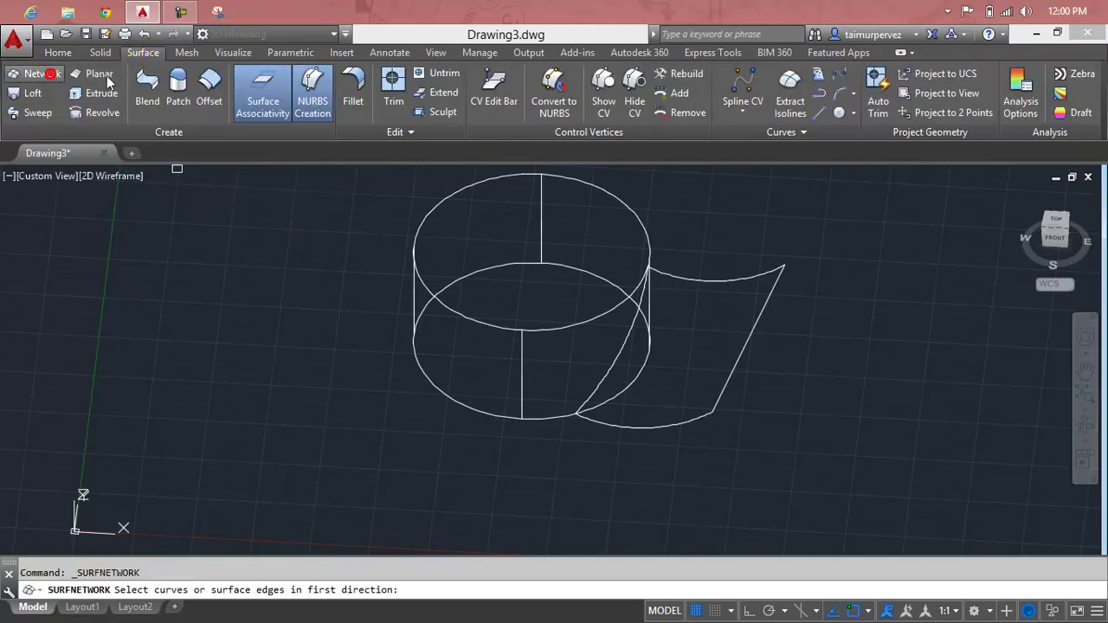
left_click(737, 280)
left_click(678, 427)
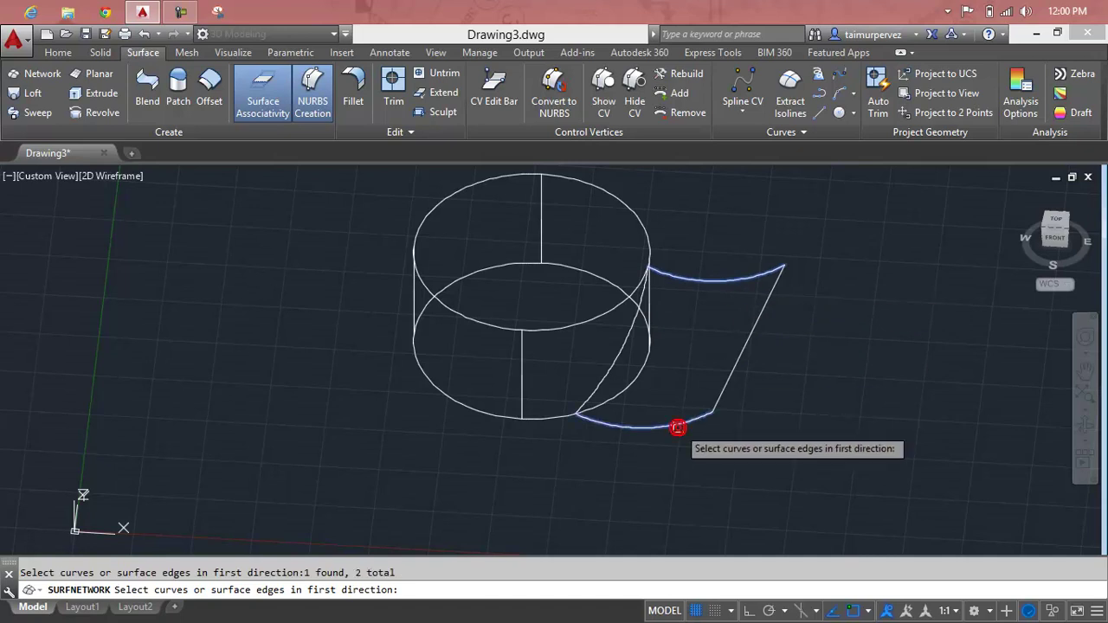
left_click_drag(702, 388, 715, 376)
left_click(731, 371)
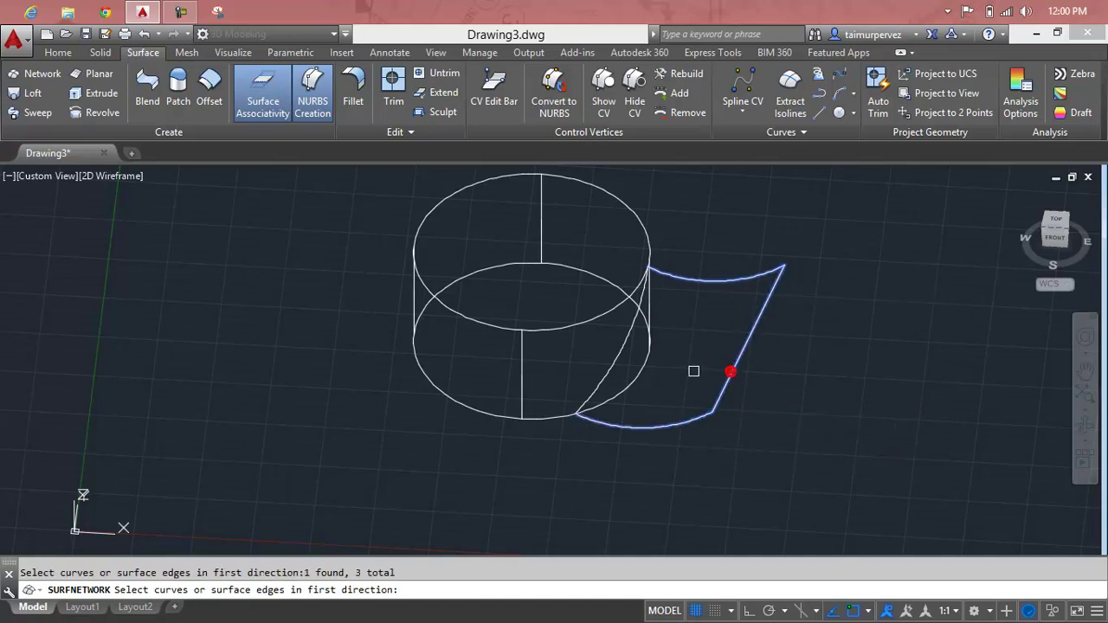
left_click(624, 351)
key("Return")
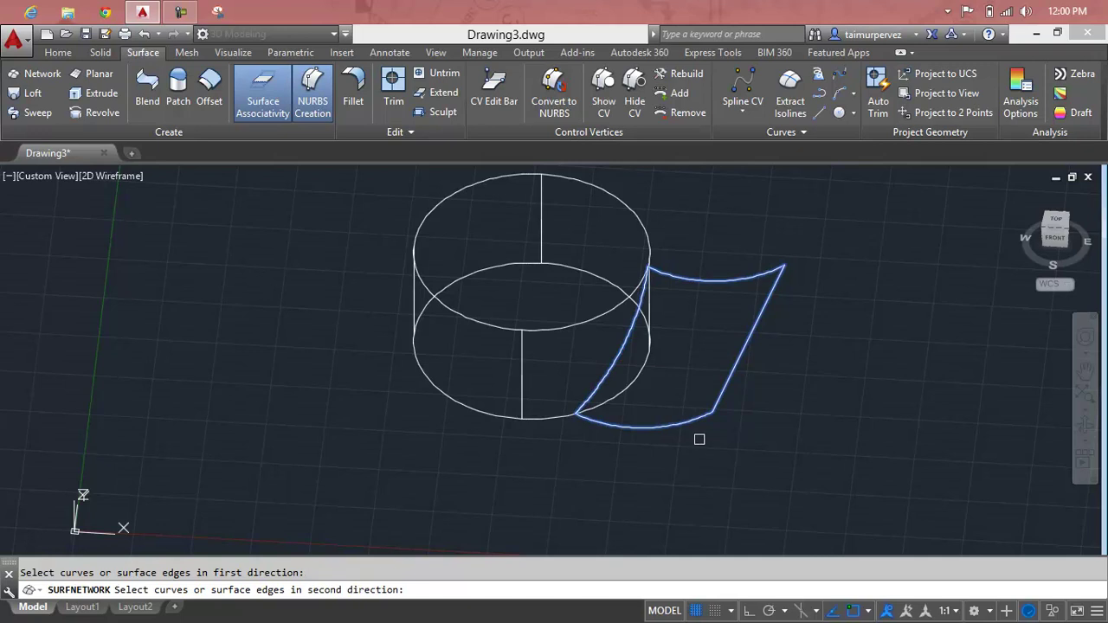
key("Return")
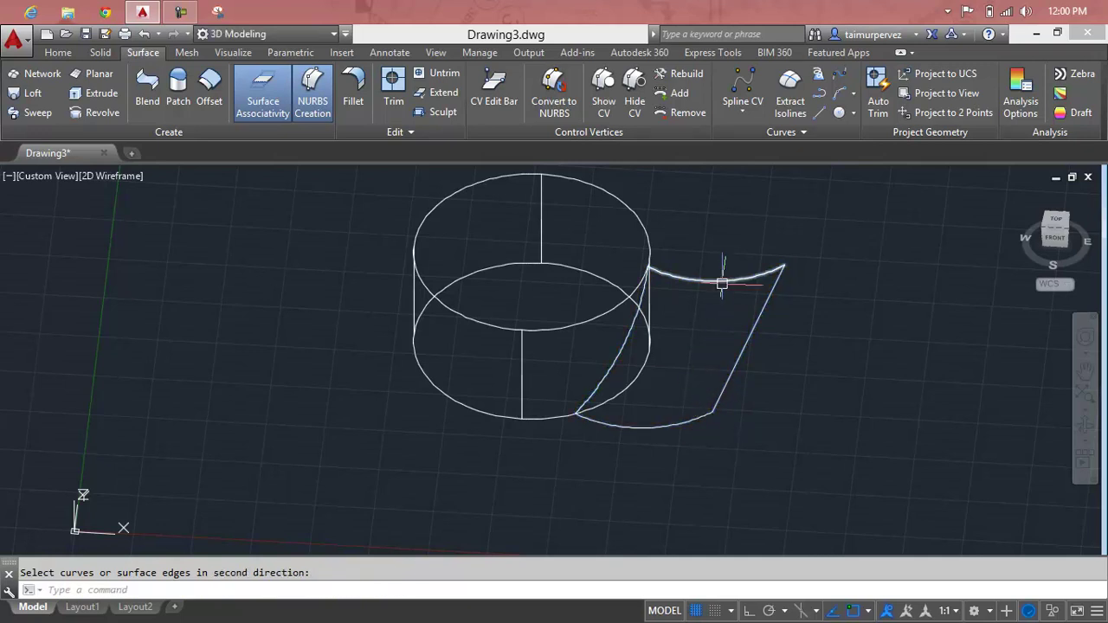
Cancel the surface command and orbit the view to see the outline from above.
scroll(722, 293, "up", 5)
mouse_move(404, 295)
middle_mouse_down()
mouse_move(251, 289)
mouse_move(265, 310)
mouse_move(353, 324)
middle_mouse_up()
key("Escape")
scroll(355, 329, "down", 5)
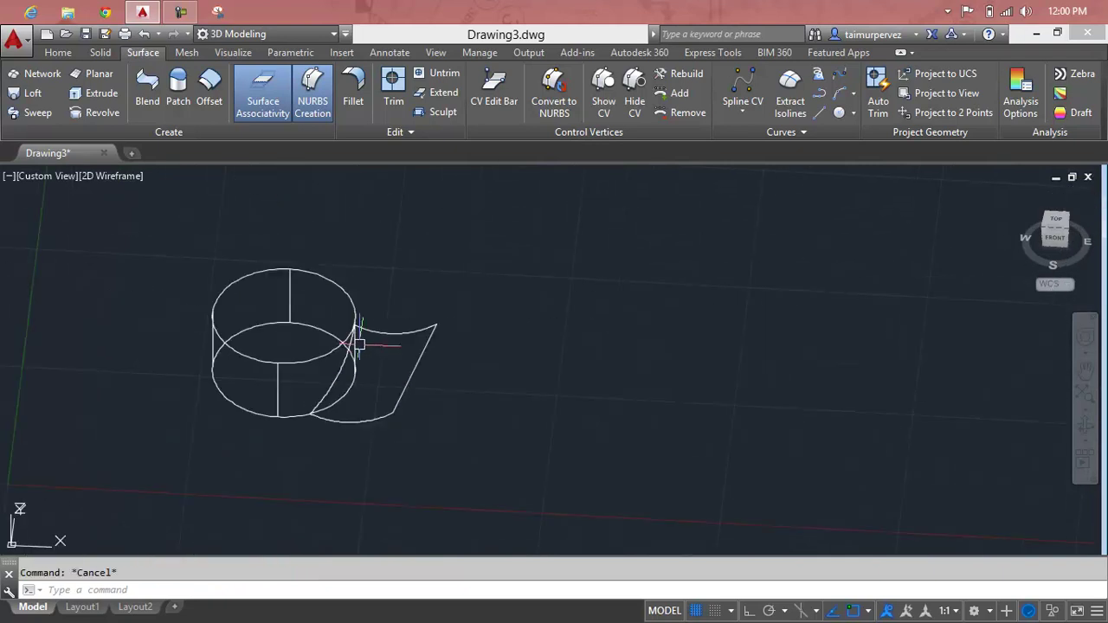
scroll(293, 409, "up", 5)
scroll(293, 409, "up", 1)
scroll(290, 398, "down", 1)
scroll(291, 391, "down", 5)
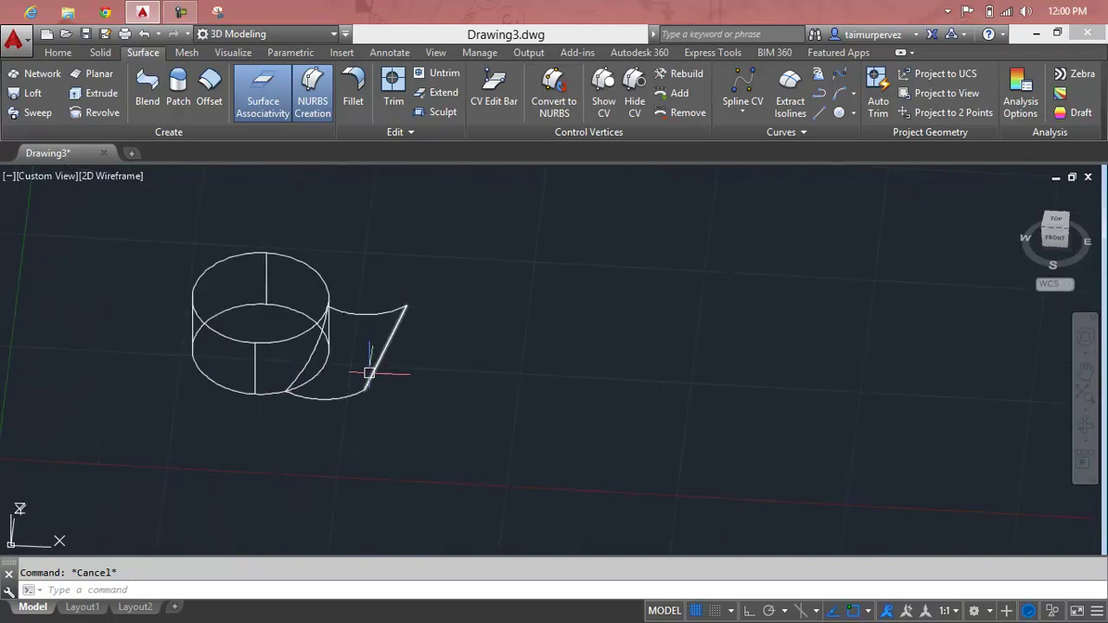
mouse_move(372, 371)
middle_mouse_down("shift")
mouse_move(461, 445)
mouse_move(415, 475)
mouse_move(314, 349)
mouse_move(207, 326)
mouse_move(176, 301)
mouse_move(112, 295)
mouse_move(147, 332)
mouse_move(346, 415)
middle_mouse_up("shift")
Create a network surface: both arcs first direction, line and helix edge second direction.
scroll(317, 376, "up", 2)
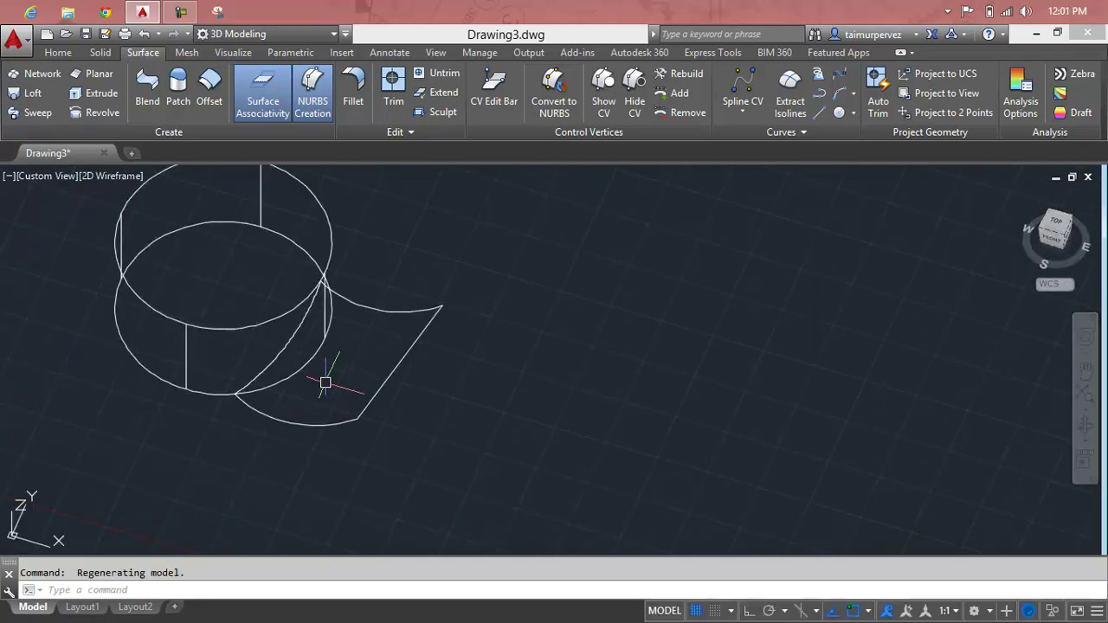
scroll(327, 378, "up", 2)
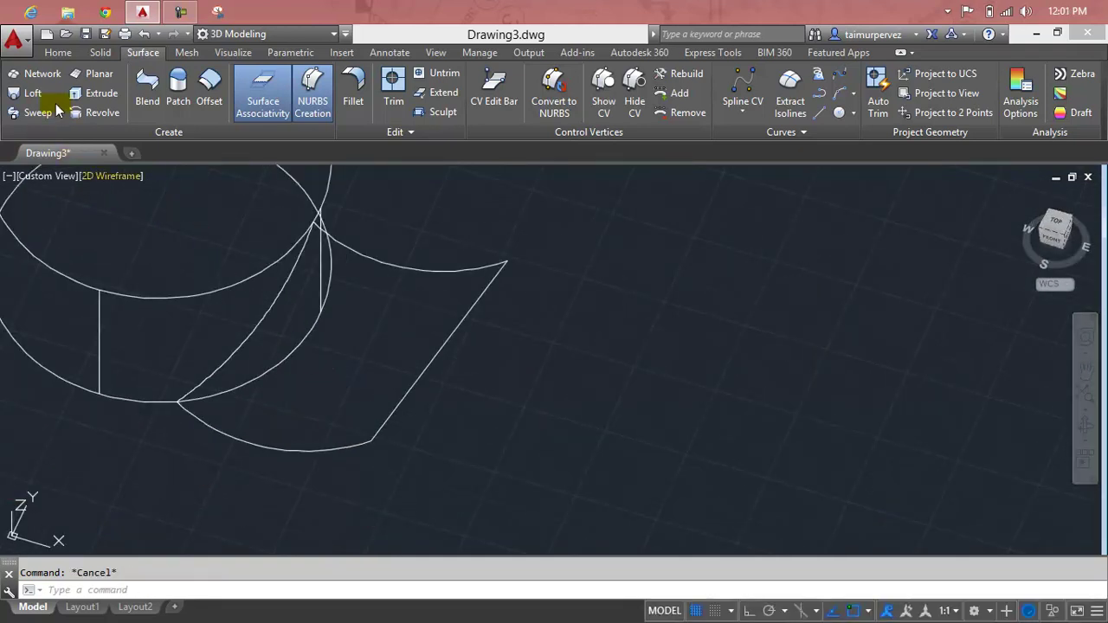
left_click(45, 74)
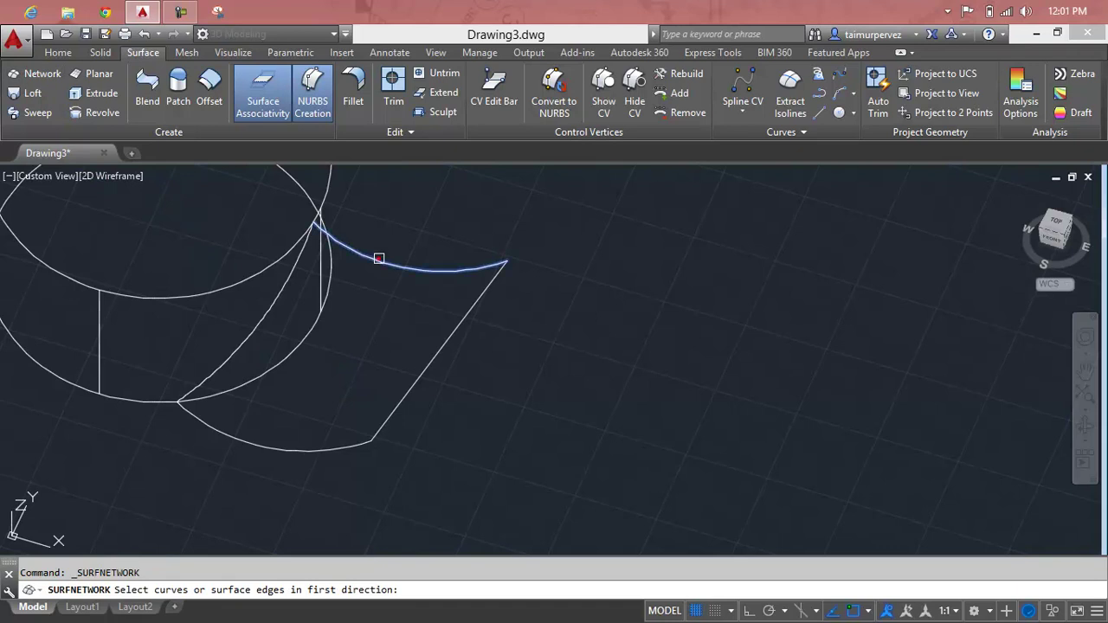
left_click(378, 258)
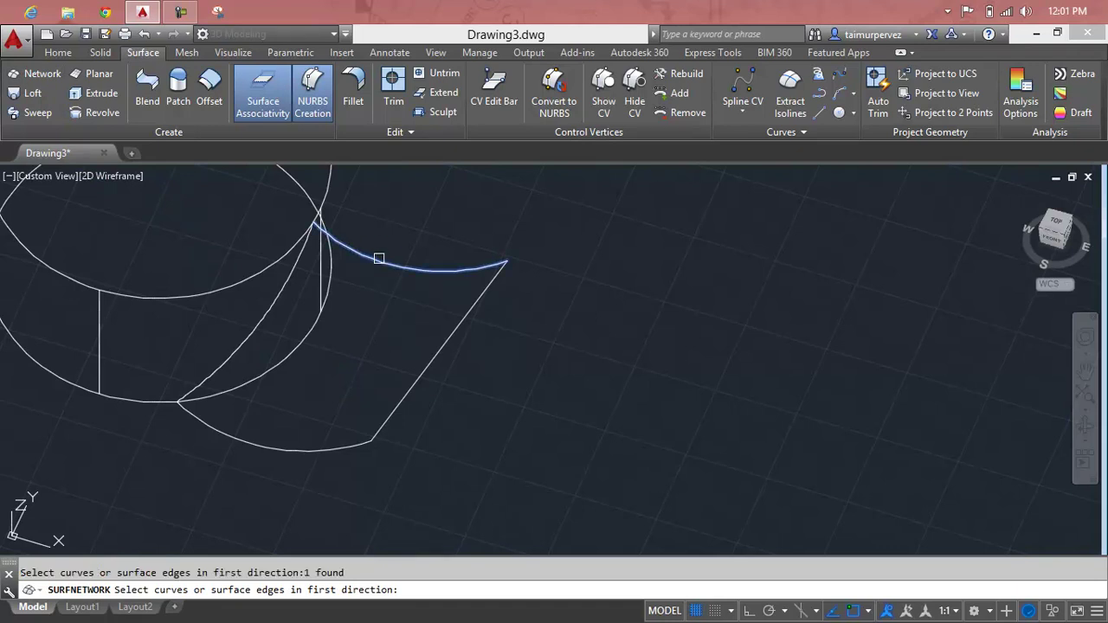
left_click(318, 447)
key("Return")
left_click(414, 388)
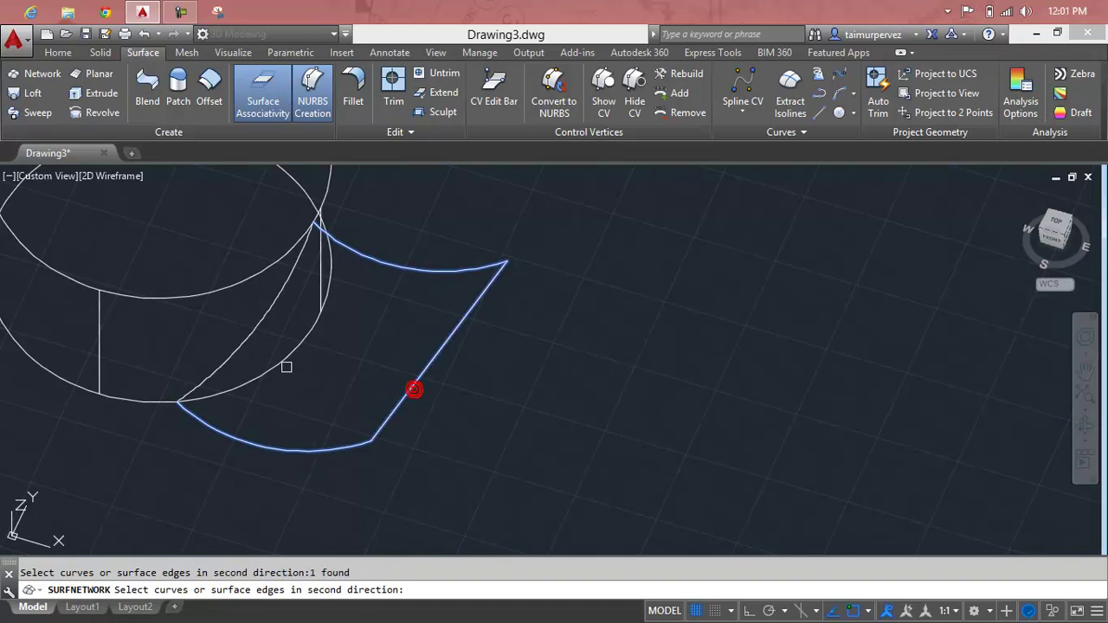
left_click(258, 324)
key("Return")
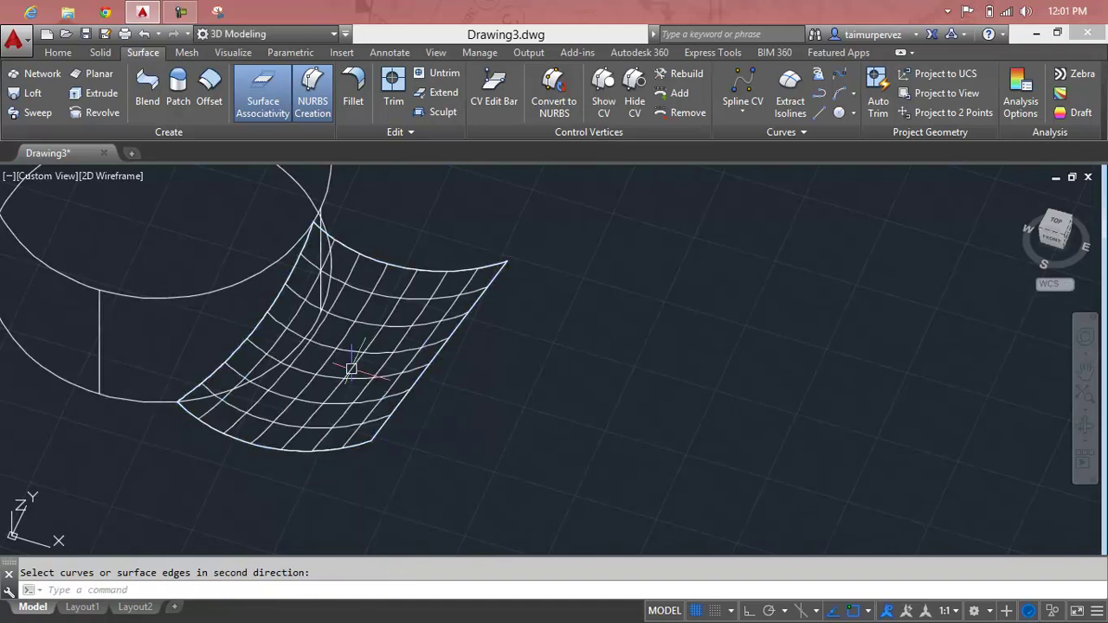
key("Escape")
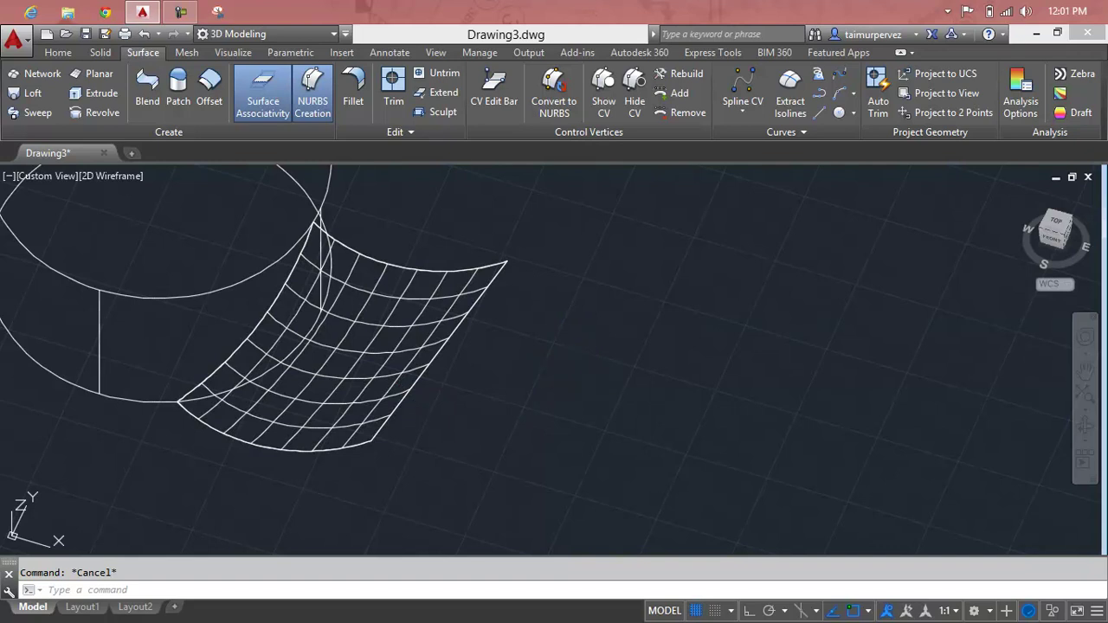
Thicken the curved blade surface by 0.1 using THICKEN.
type("thi")
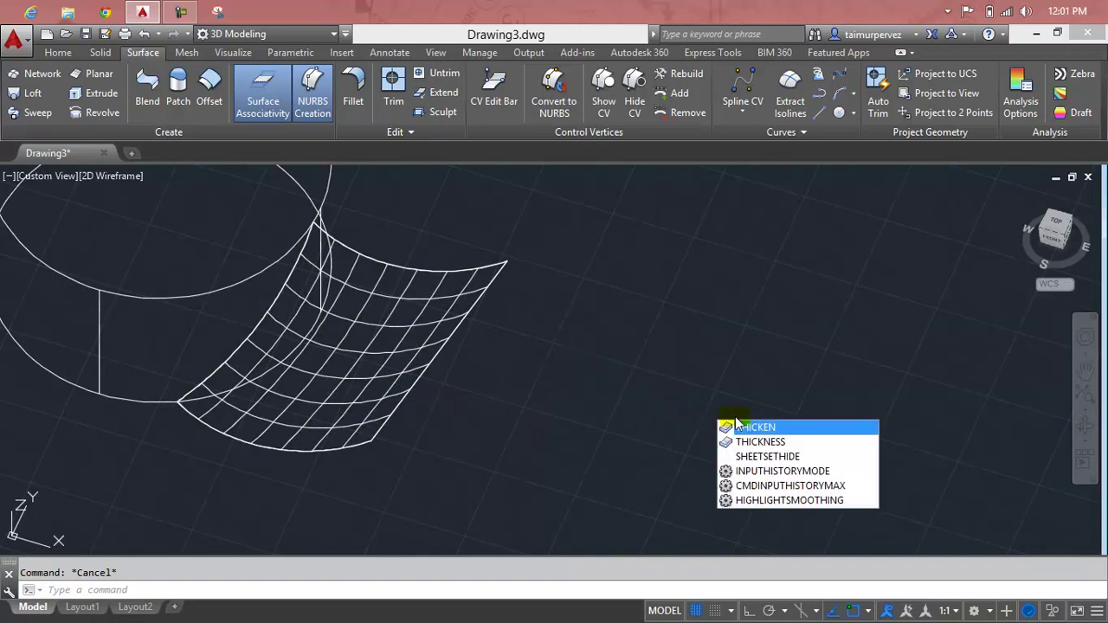
left_click(749, 426)
left_click(401, 330)
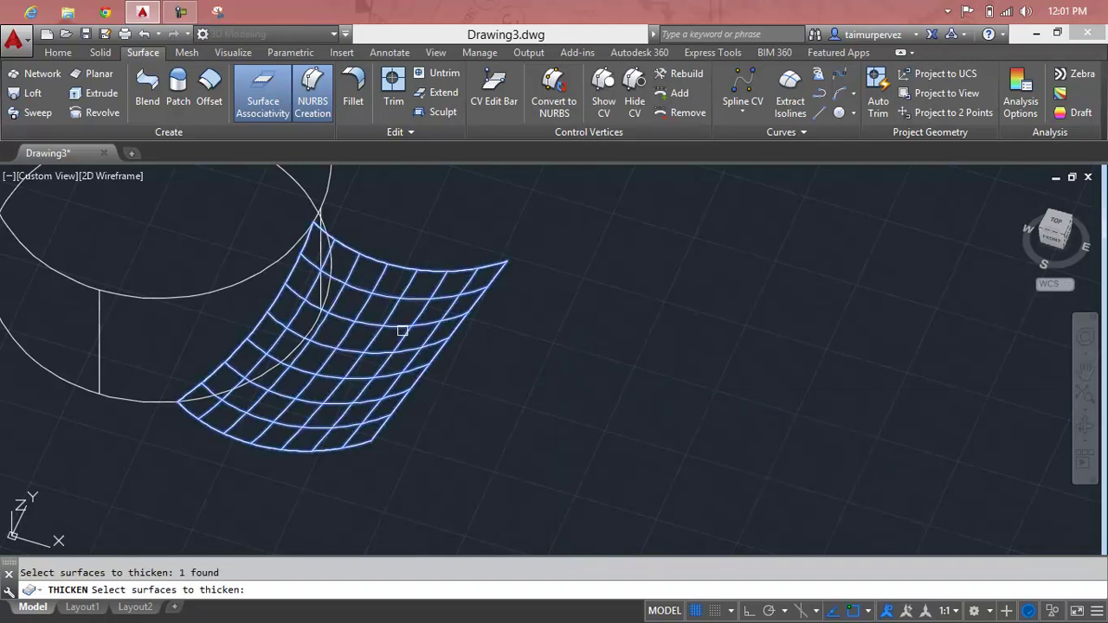
key("Return")
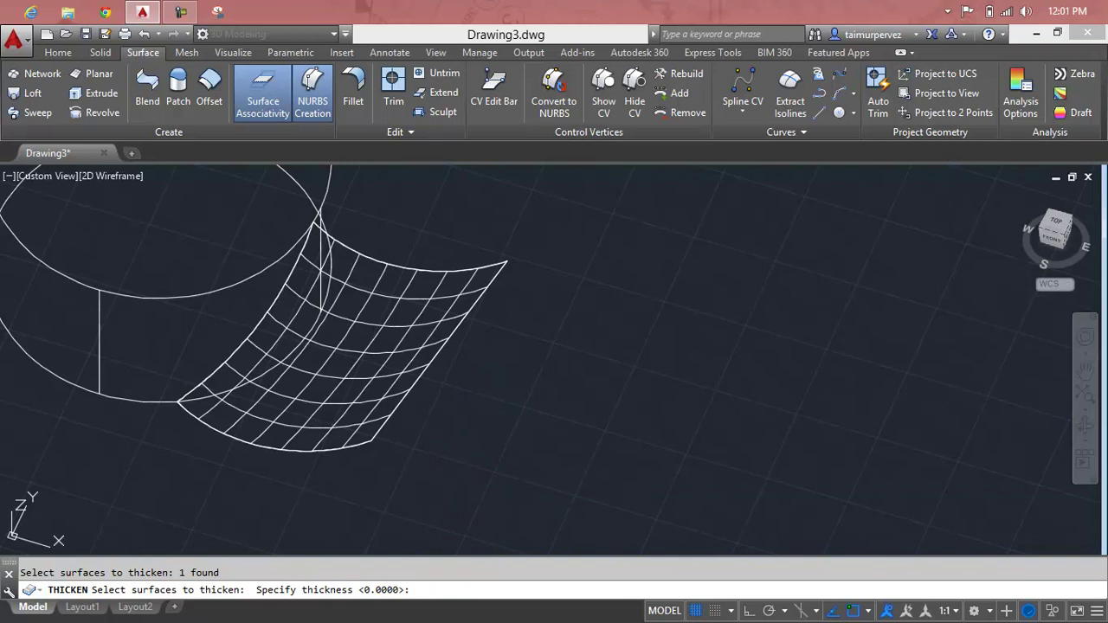
type(".1")
key("Return")
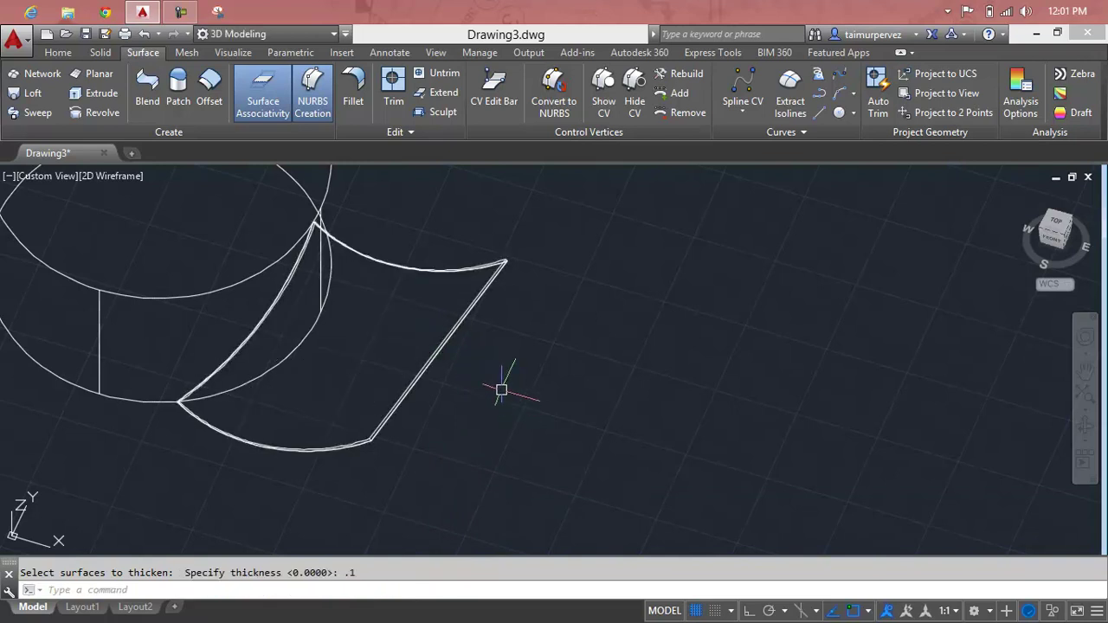
key("Escape")
Orbit the view above the blade and return to the Home drawing tools.
middle_click_drag(526, 331, 350, 334, "shift")
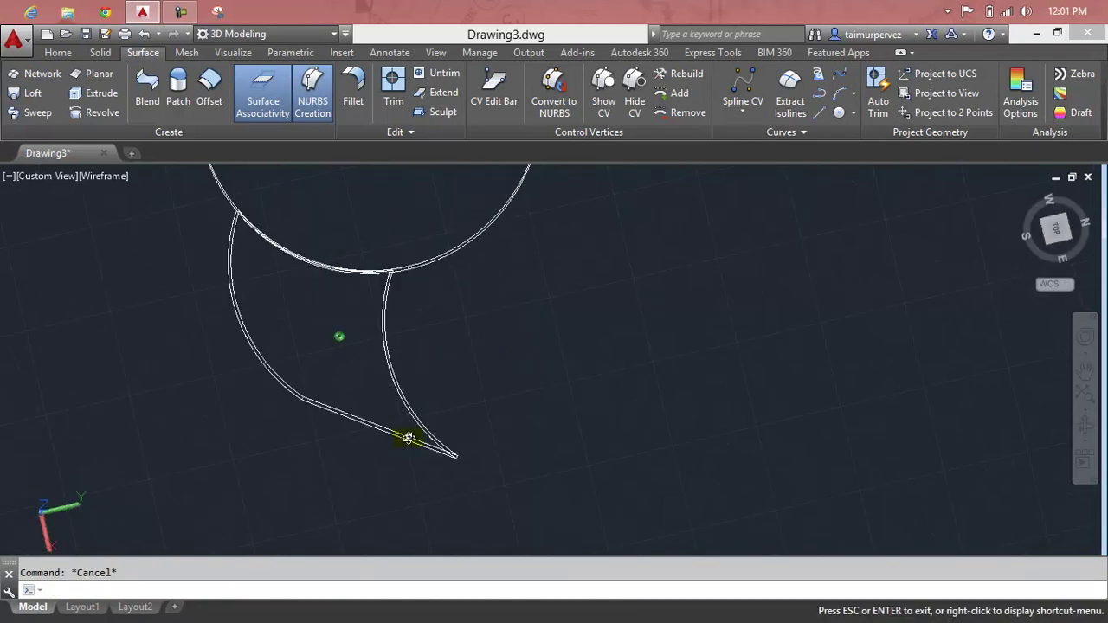
scroll(351, 343, "up", 5)
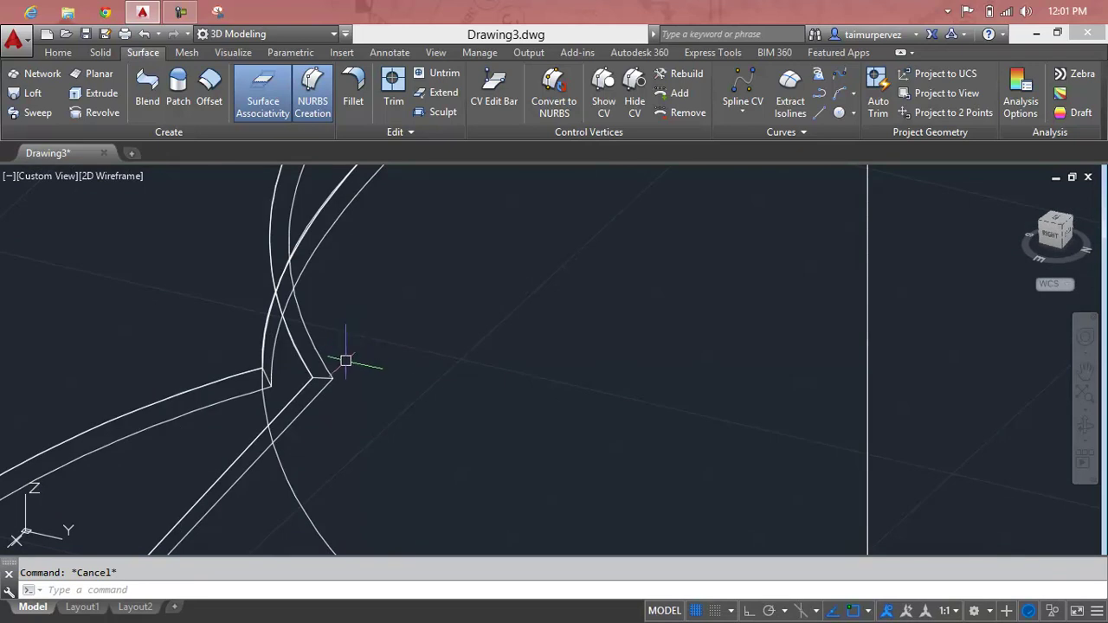
left_click(108, 55)
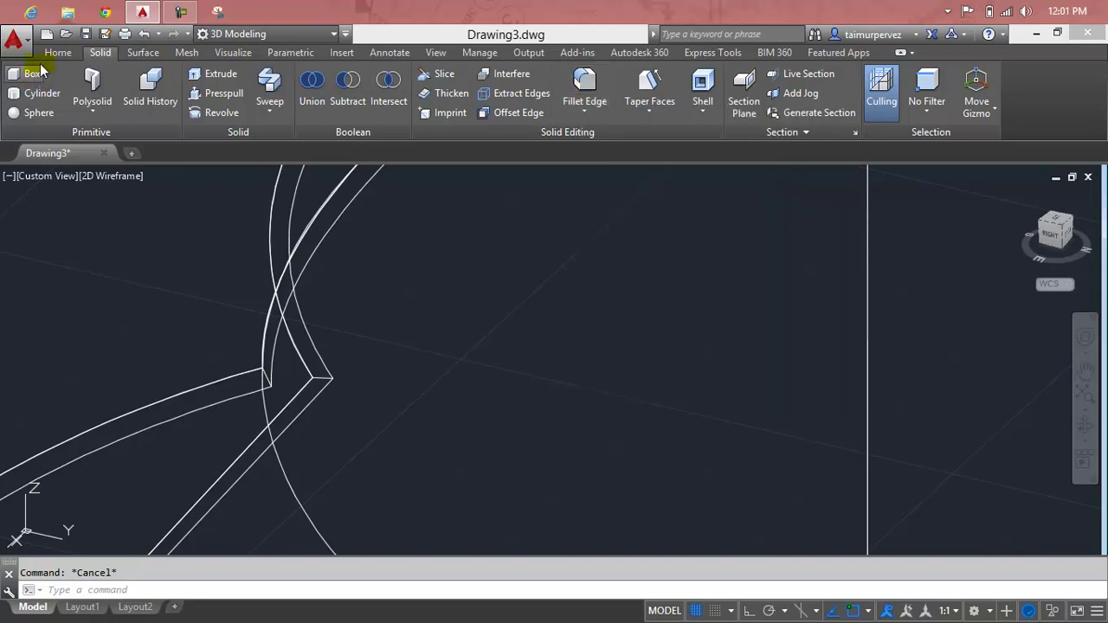
left_click(52, 54)
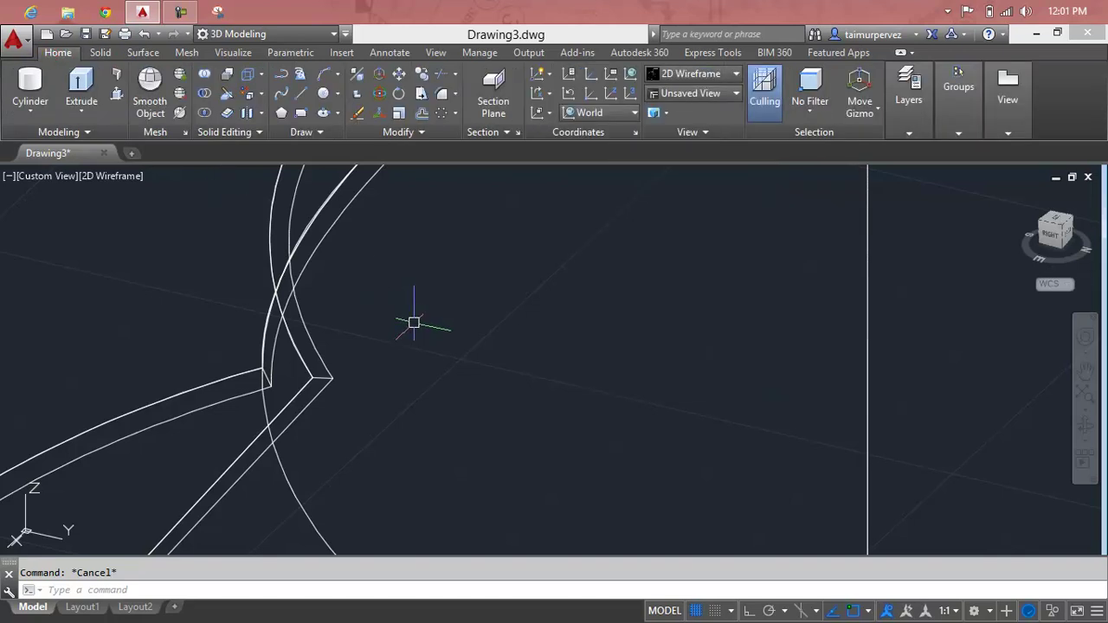
Start FILLET and set its radius to 0.1.
type("f")
key("Return")
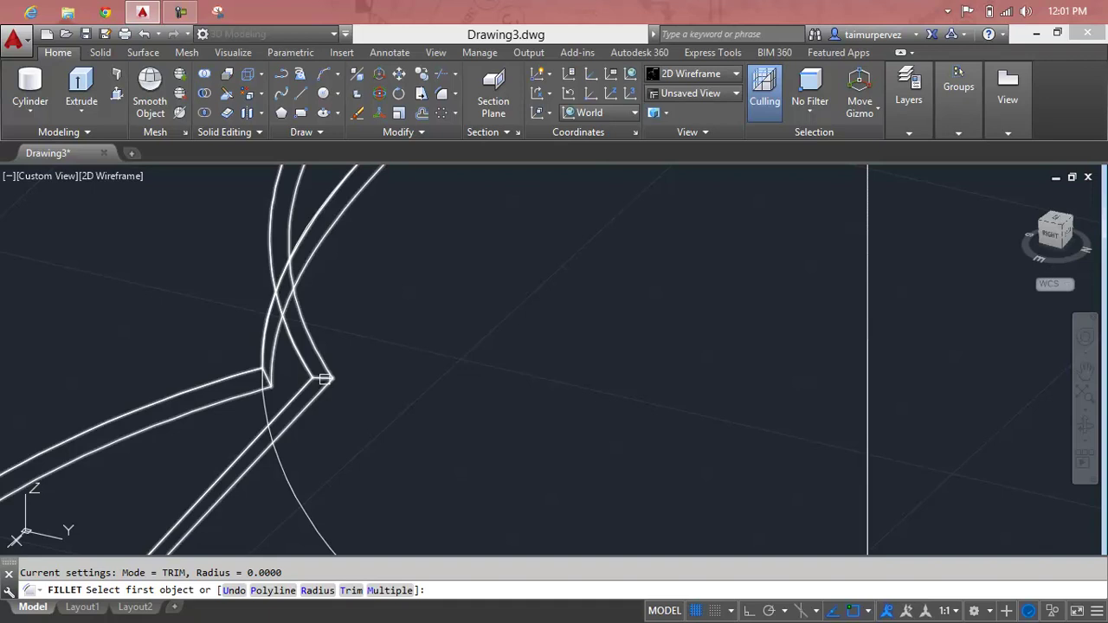
type("r")
key("Return")
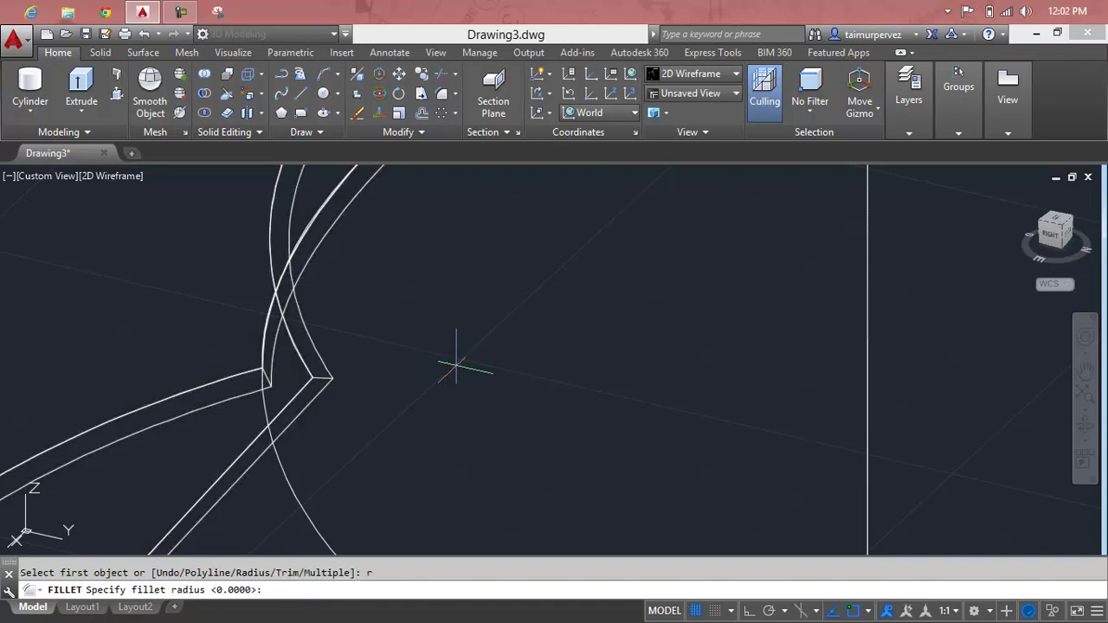
key("Escape")
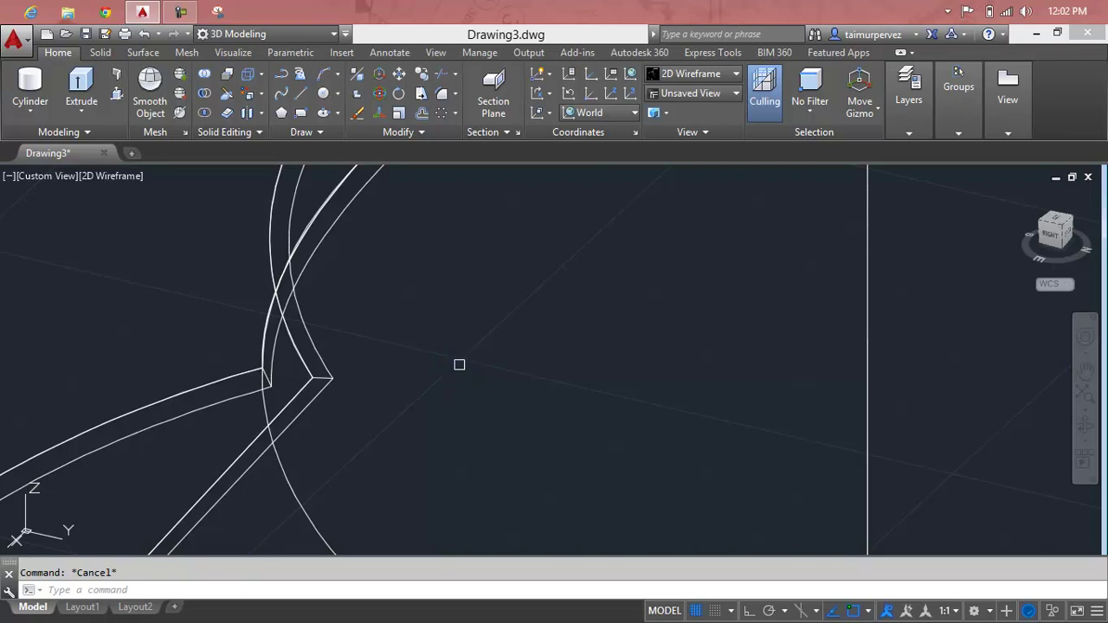
key("Return")
type("r")
key("Return")
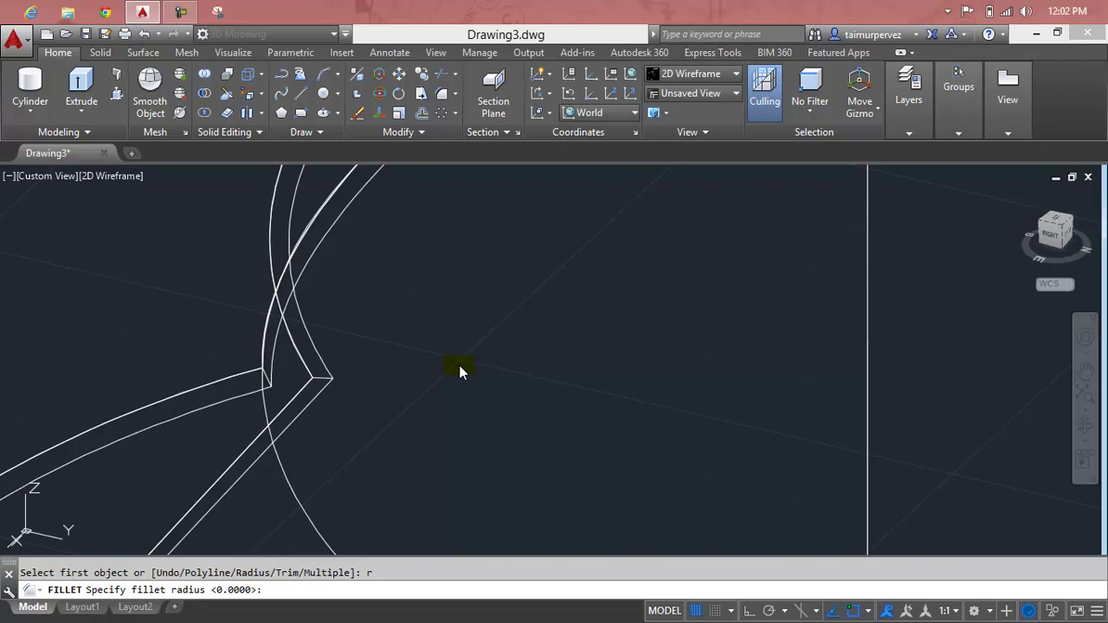
type(".1")
key("Return")
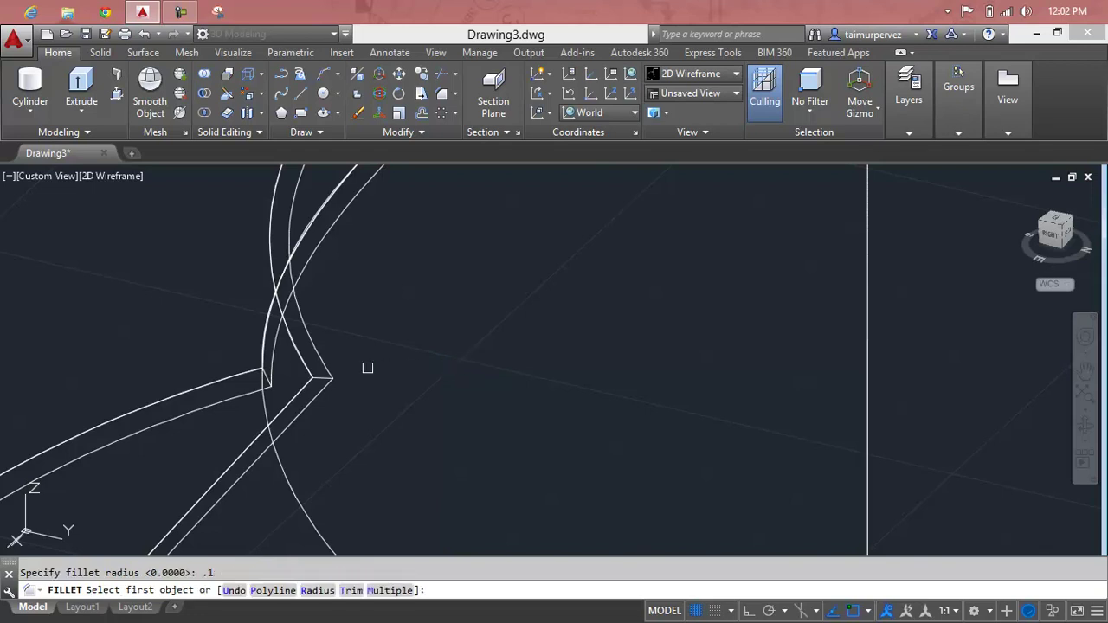
Try filleting the blade's corner and inner arc tip edges, then end the selection.
left_click(323, 379)
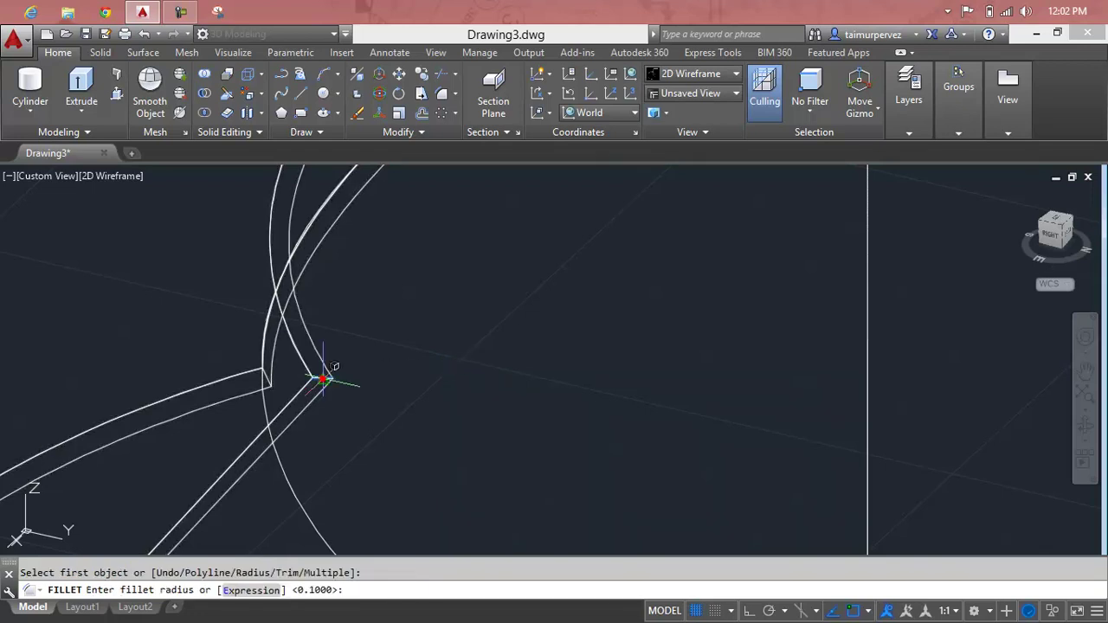
key("Return")
scroll(323, 381, "down", 4)
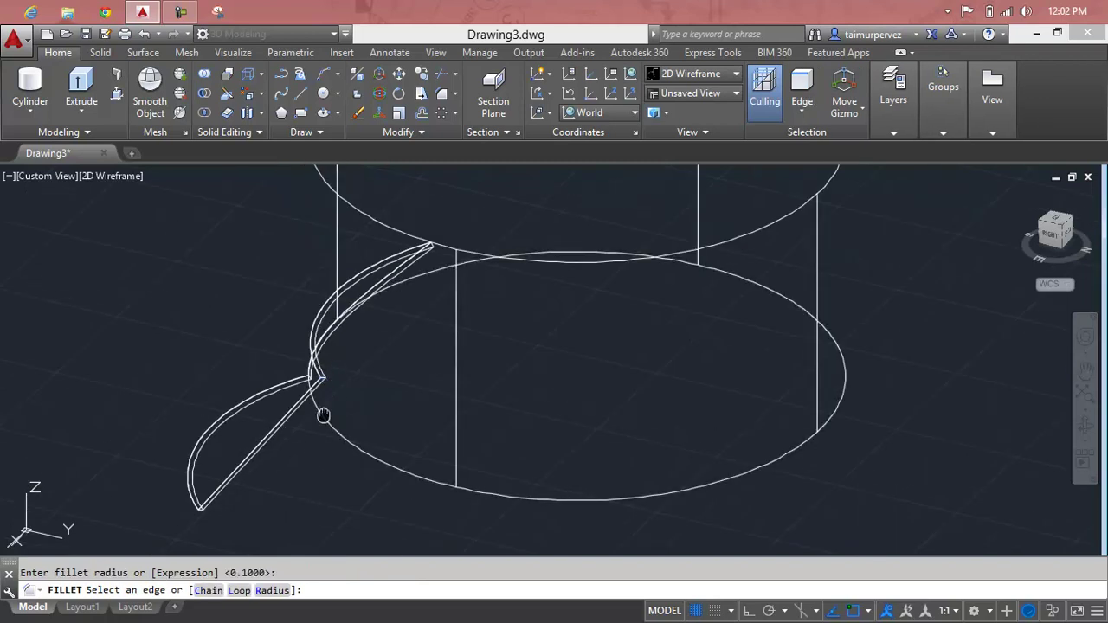
middle_click_drag(322, 396, 477, 325)
scroll(381, 440, "up", 3)
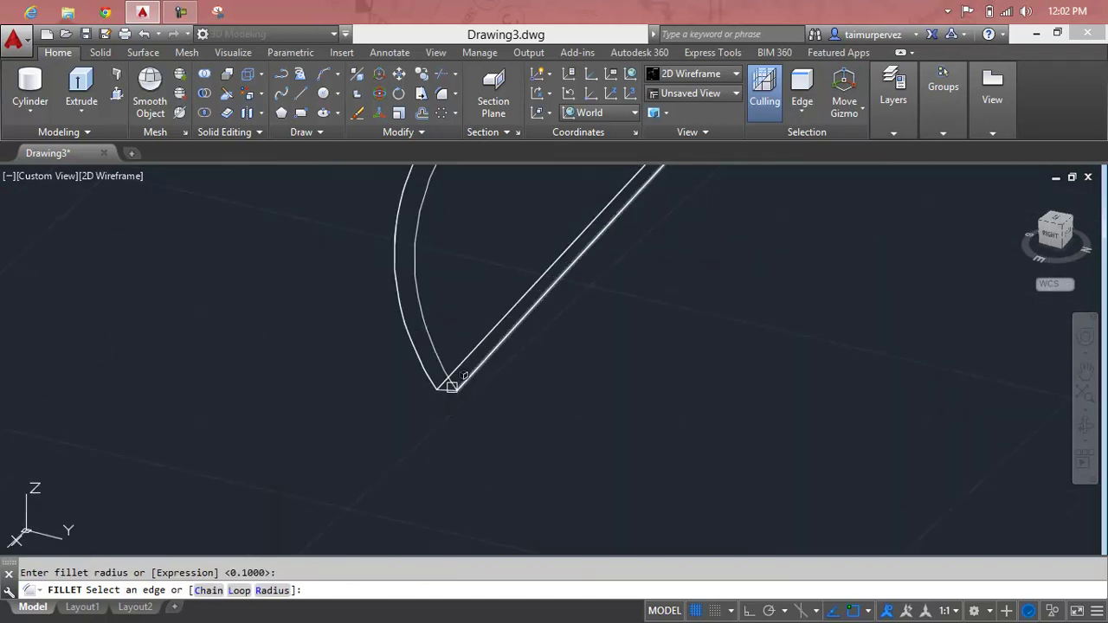
left_click(447, 387)
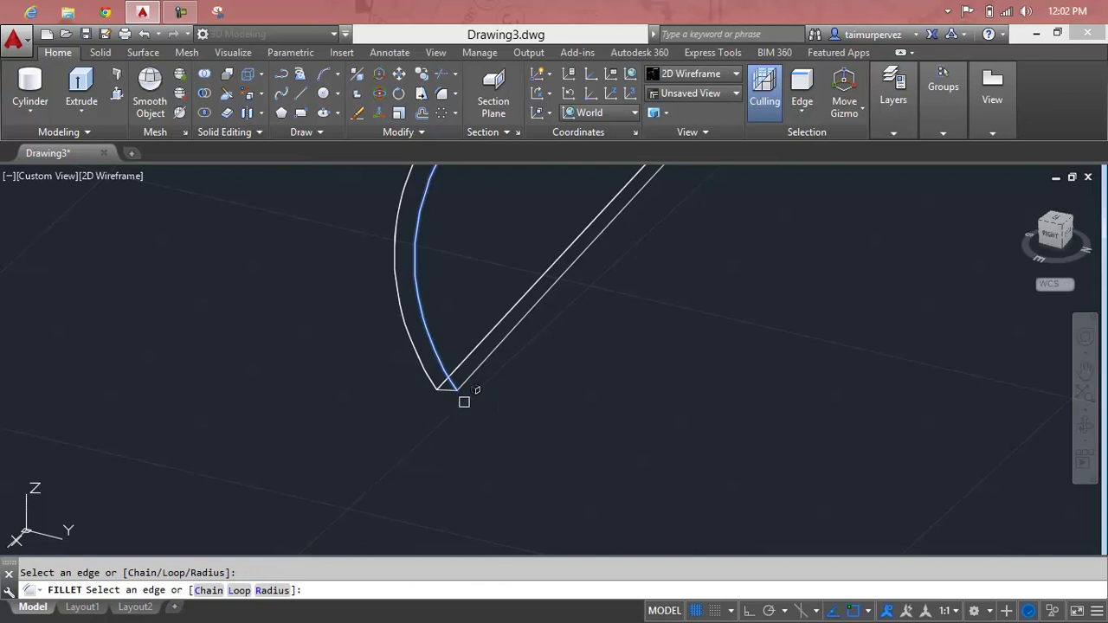
scroll(455, 393, "up", 3)
key("Escape")
key("Escape")
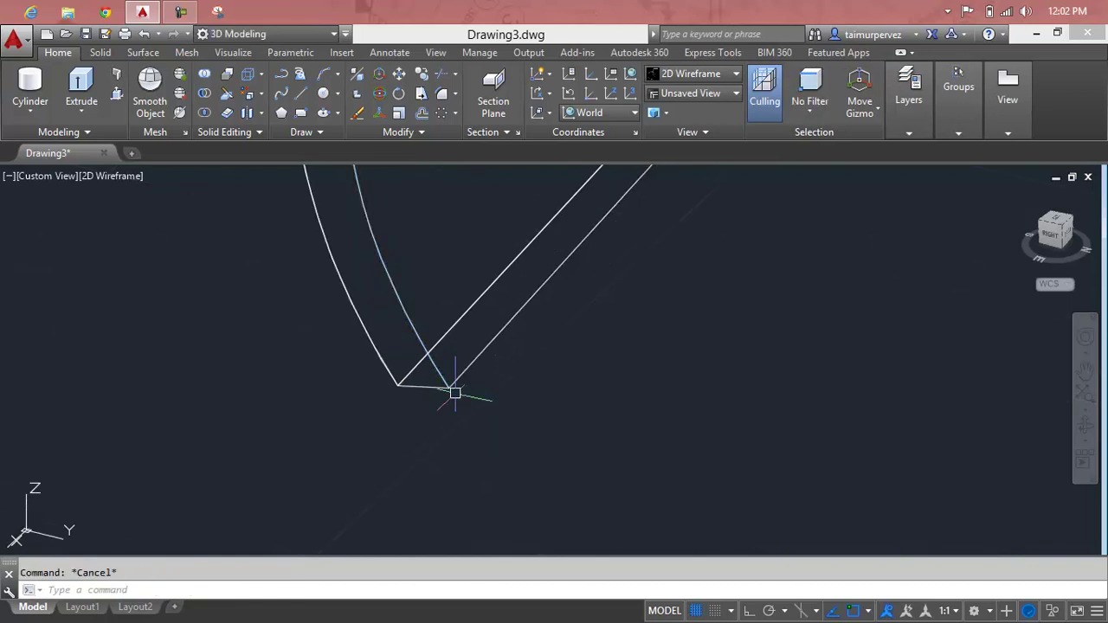
Retry the fillet at radius 0.1 on two blade-tip edges, then cancel it.
key("Return")
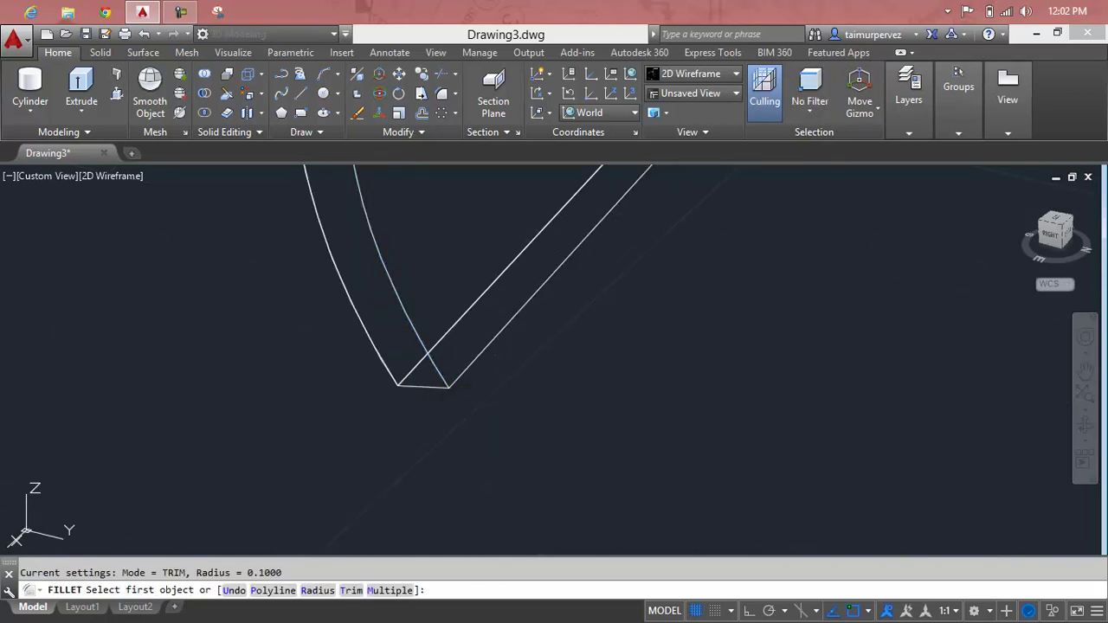
type("r")
key("Return")
type(".1")
key("Return")
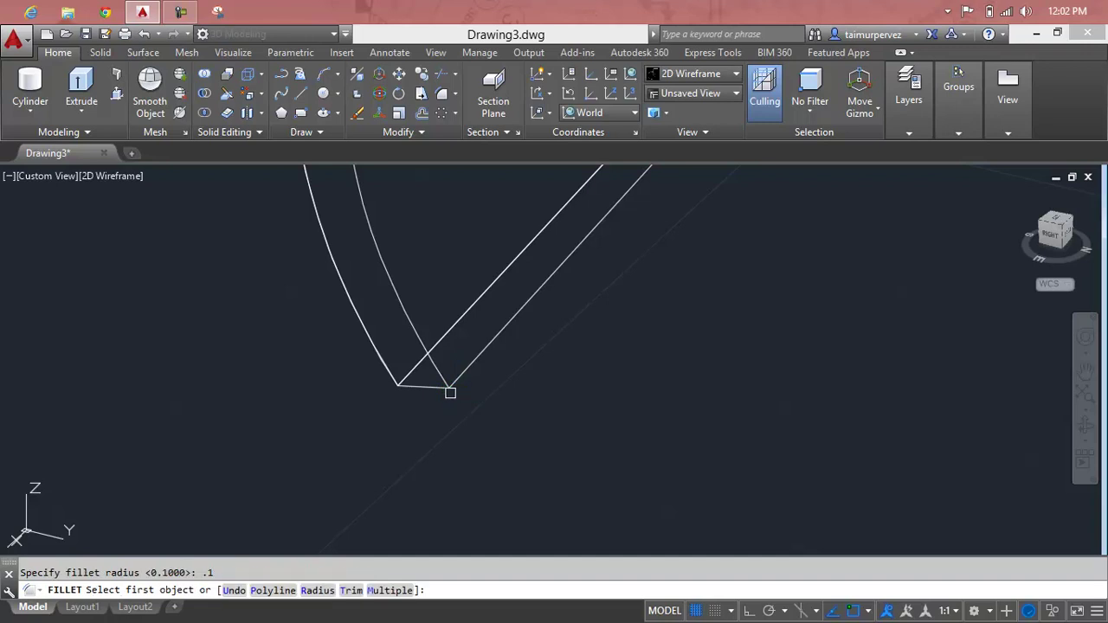
left_click(433, 387)
key("Return")
scroll(468, 373, "down", 3)
scroll(519, 338, "up", 2)
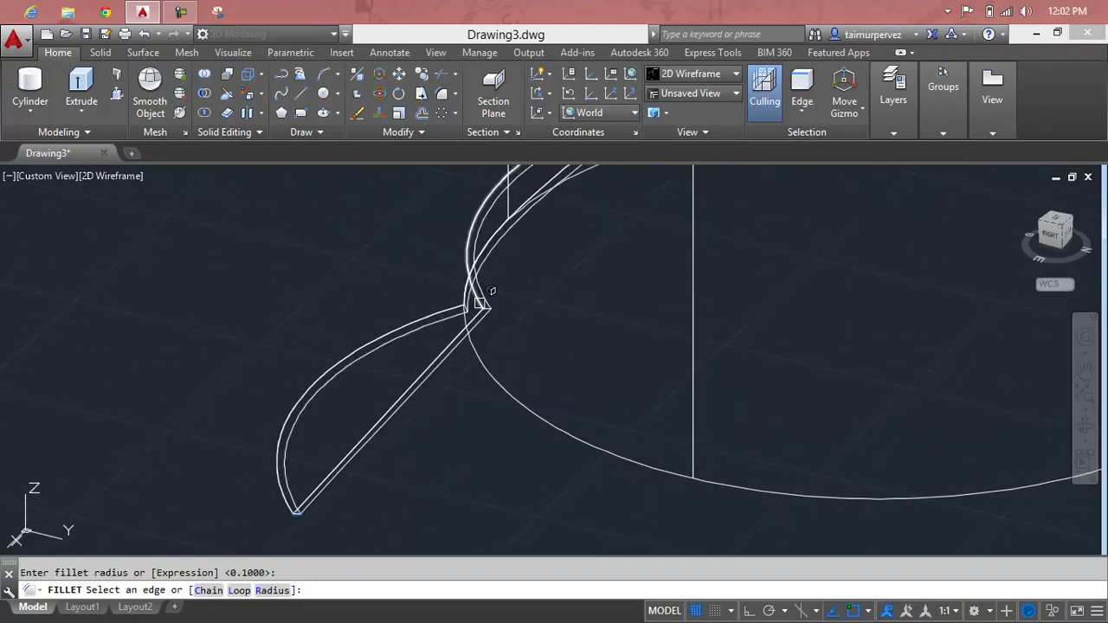
scroll(480, 303, "up", 2)
left_click(488, 317)
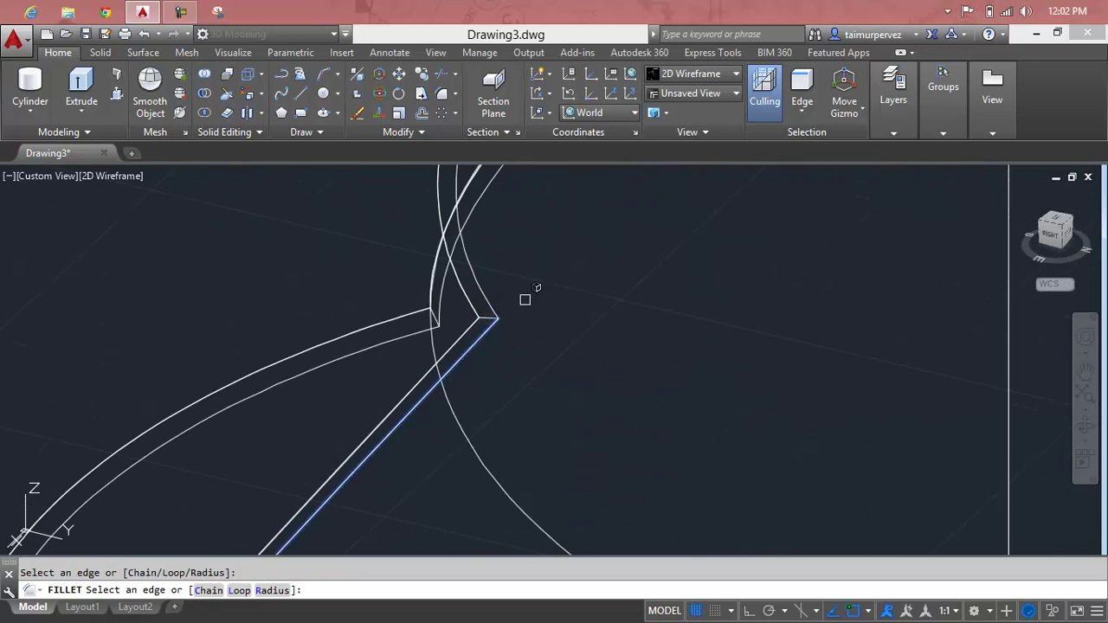
key("Escape")
Fillet the blade's two corner edges with a 0.1 radius.
key("Return")
type("r")
key("Return")
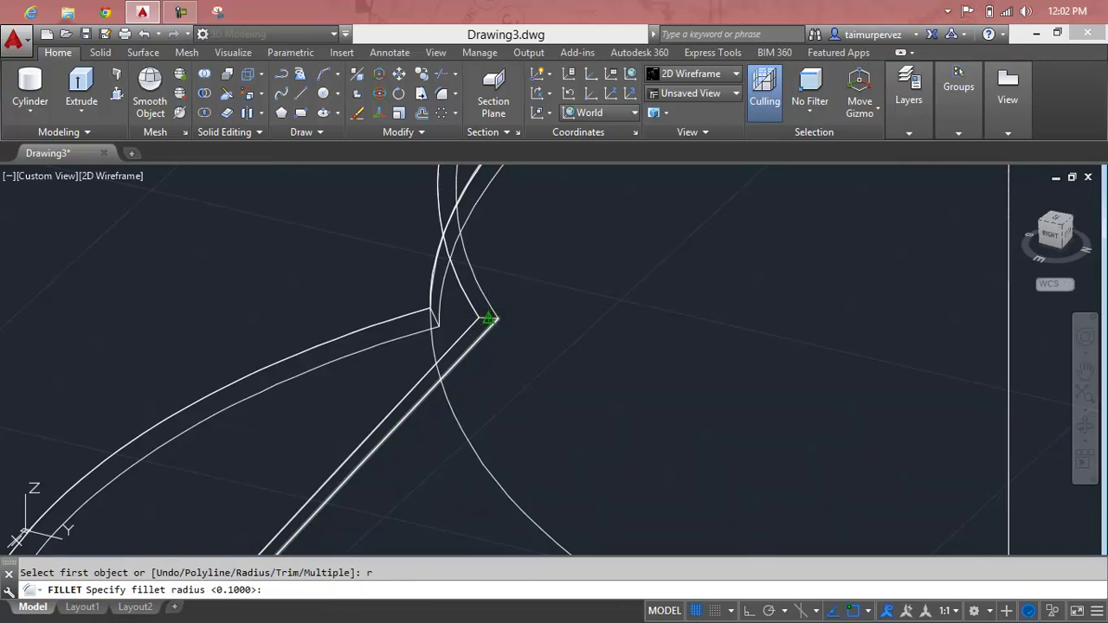
type(".1")
key("Return")
scroll(487, 316, "up", 5)
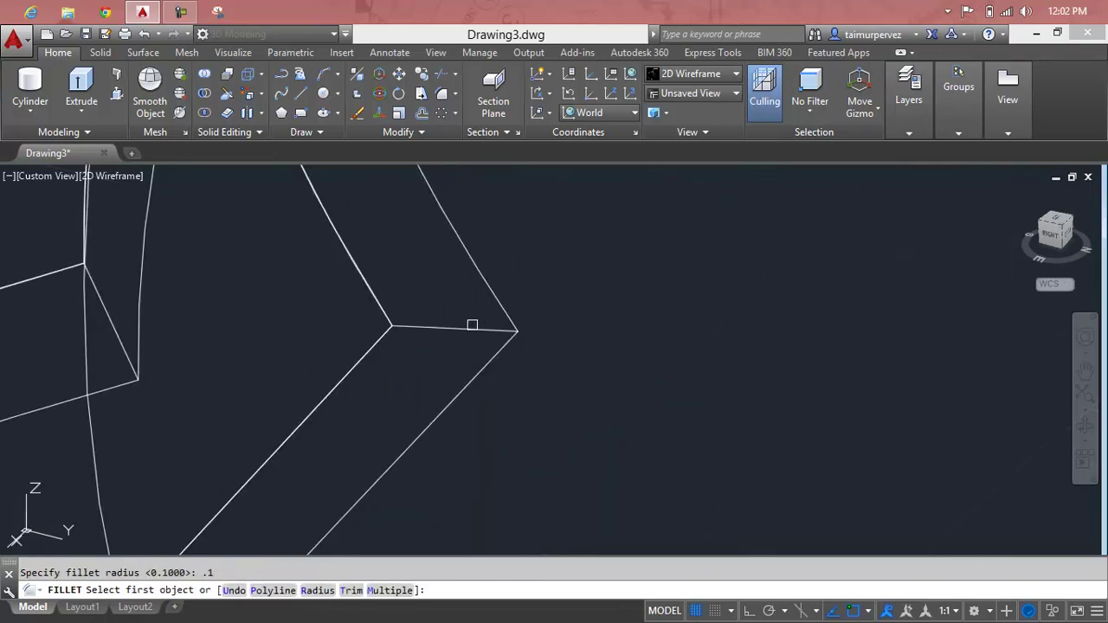
left_click(476, 323)
scroll(468, 338, "down", 3)
scroll(460, 372, "down", 2)
middle_click_drag(459, 375, 613, 285)
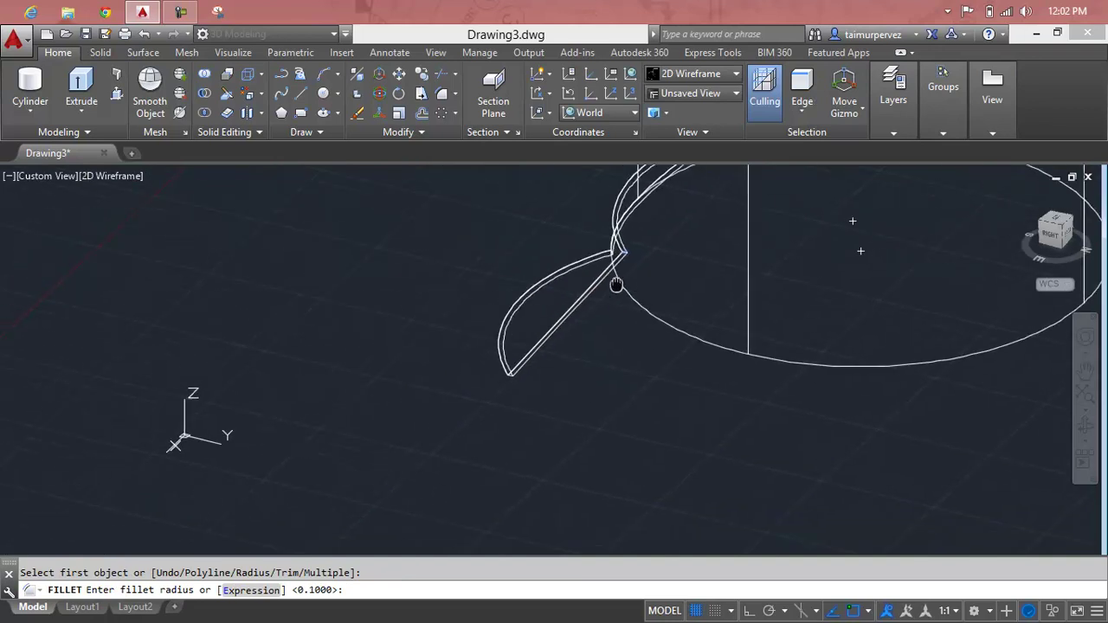
scroll(514, 376, "up", 2)
scroll(436, 338, "up", 2)
scroll(391, 339, "up", 2)
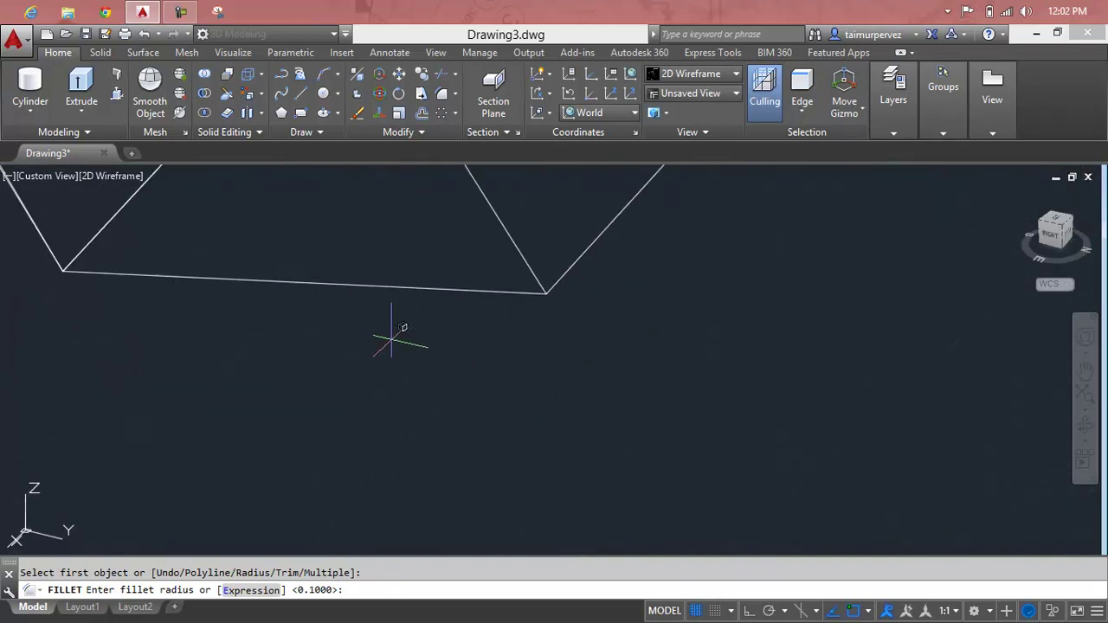
key("Return")
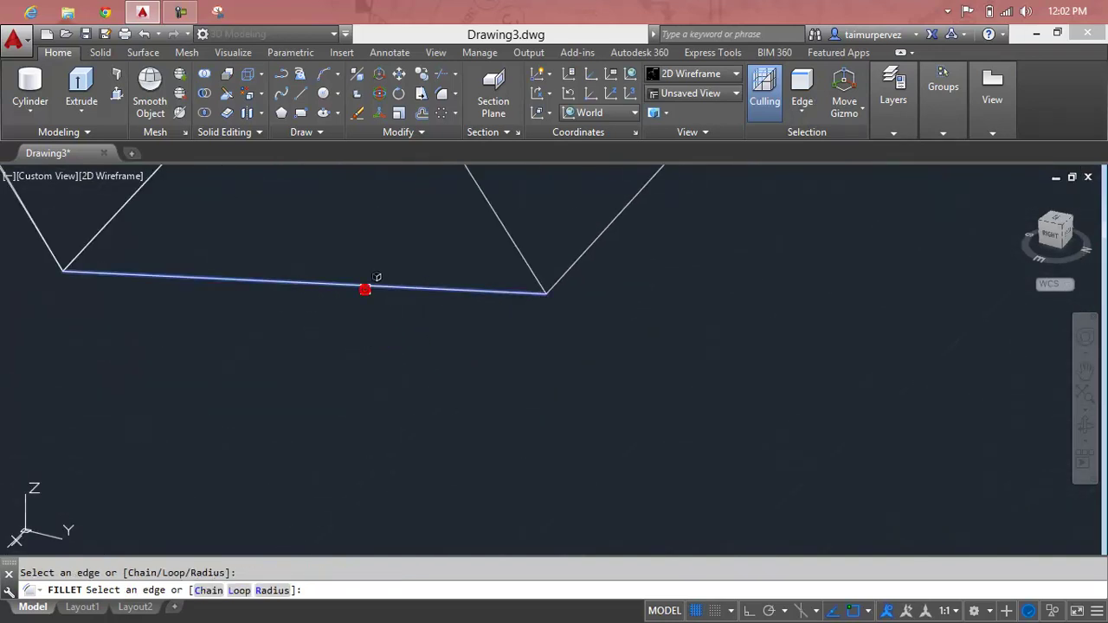
key("Return")
Orbit the model to inspect the rounded blade from above and the side.
scroll(381, 303, "down", 2)
scroll(386, 305, "down", 1)
scroll(416, 286, "down", 2)
scroll(499, 206, "down", 2)
scroll(499, 206, "up", 1)
scroll(507, 291, "up", 2)
key("Escape")
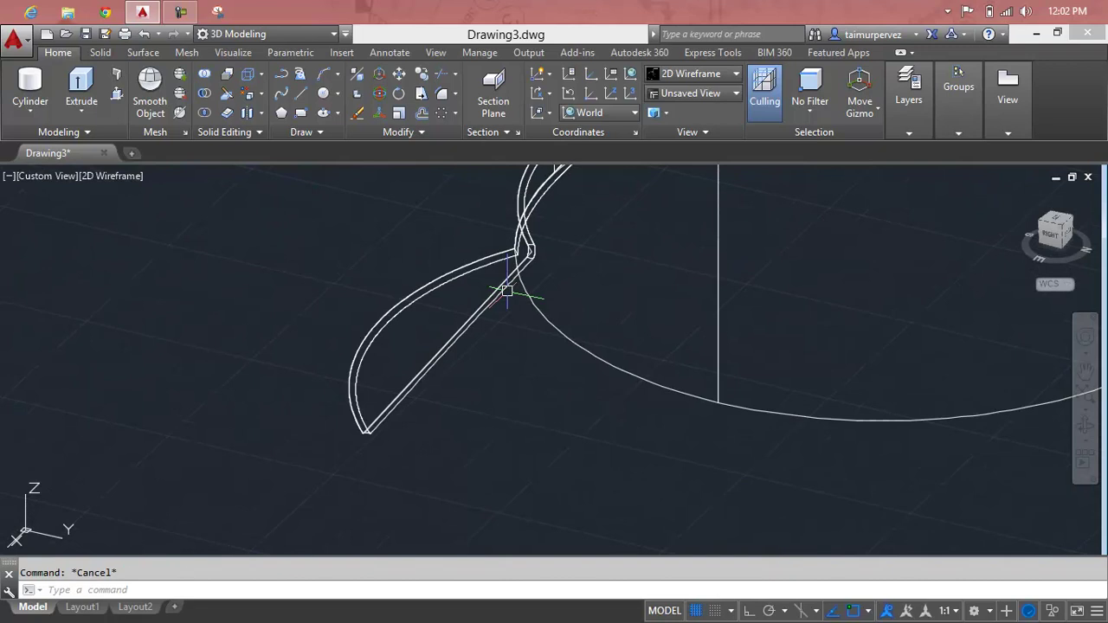
mouse_move(508, 291)
middle_mouse_down("shift")
mouse_move(666, 421)
mouse_move(662, 437)
middle_mouse_up("shift")
scroll(959, 271, "up", 1)
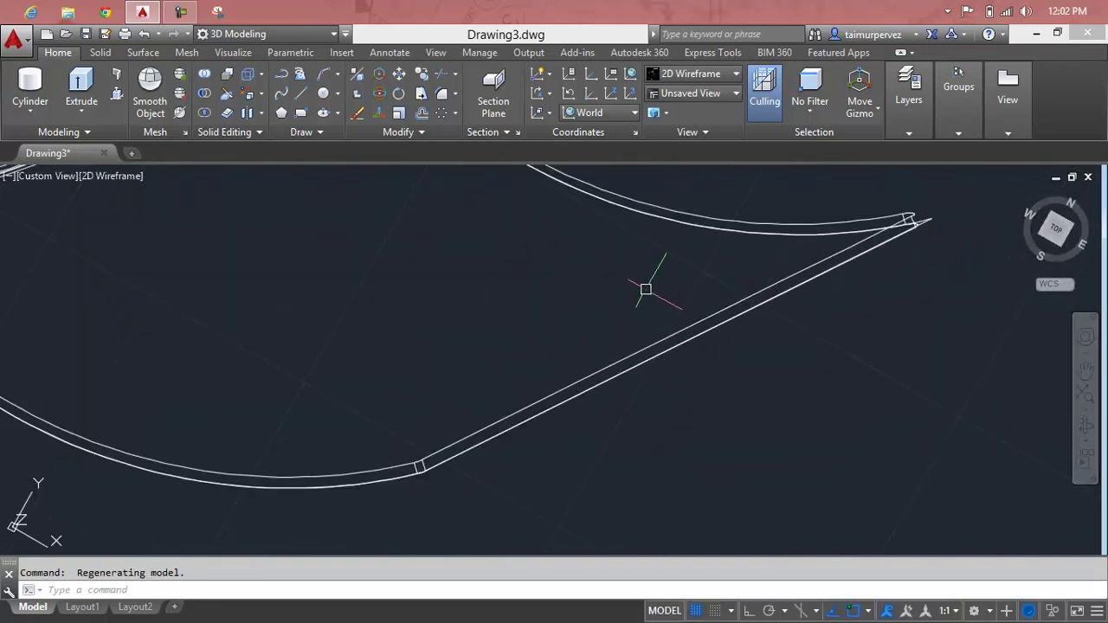
middle_click_drag(646, 289, 530, 372, "shift")
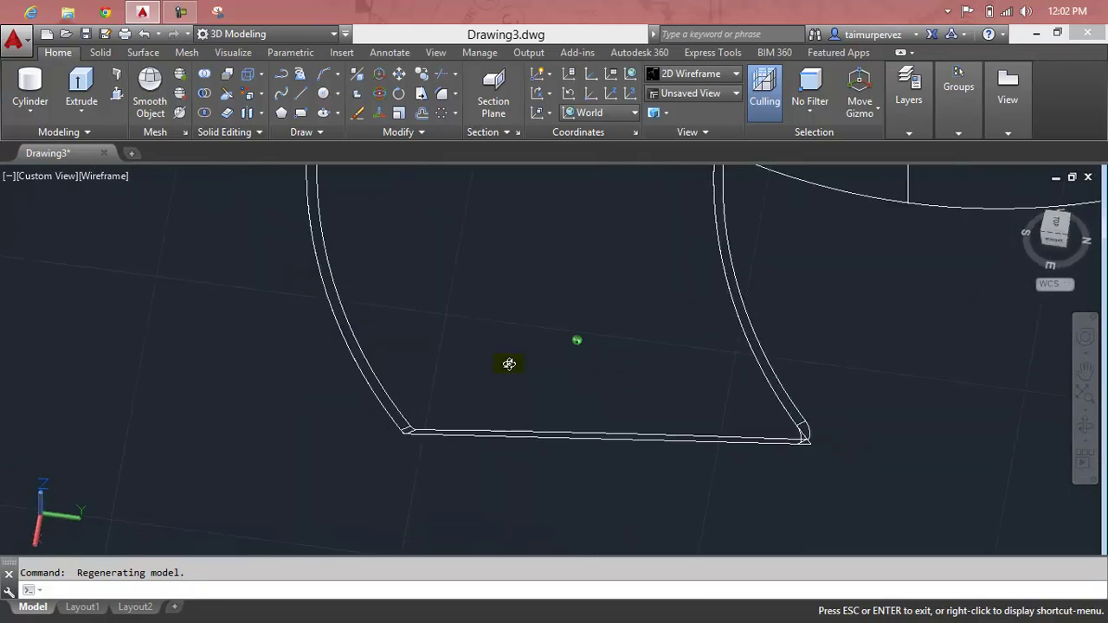
middle_click_drag(530, 372, 425, 311, "shift")
scroll(503, 309, "down", 3)
Undo the blade fillet and pan toward the blade corner.
key("ctrl+z")
key("ctrl+z")
key("ctrl+z")
key("ctrl+z")
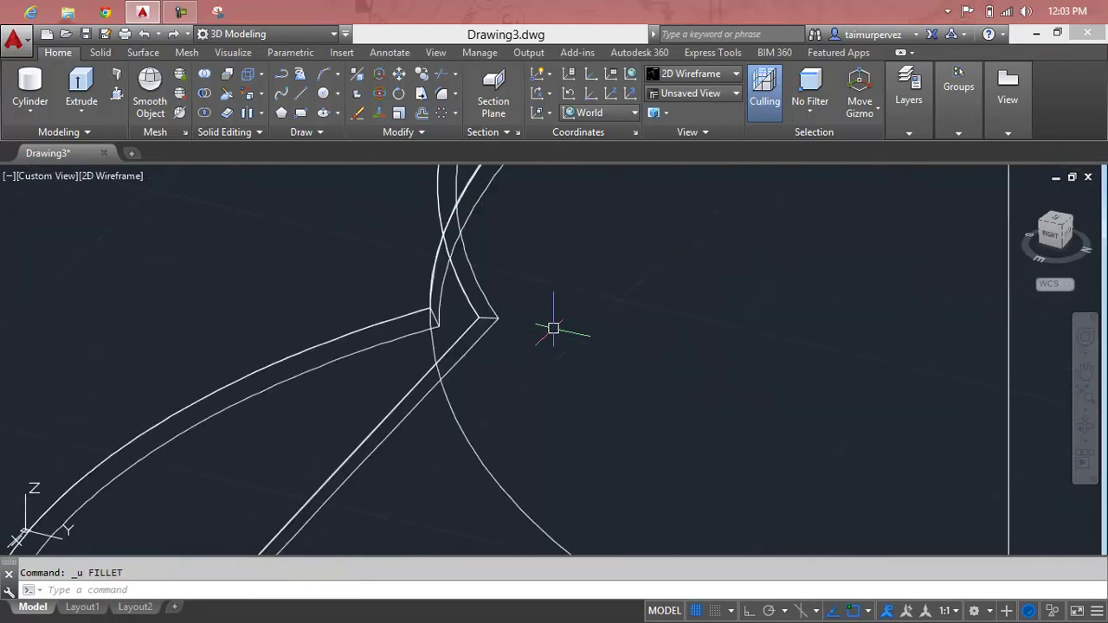
scroll(554, 327, "down", 2)
scroll(554, 326, "down", 2)
middle_click_drag(554, 326, 482, 528)
key("Escape")
scroll(643, 372, "down", 1)
scroll(581, 406, "up", 1)
scroll(624, 323, "up", 2)
Try filleting the blade's corner edge at radius 1, cancelling when it fails.
key("Return")
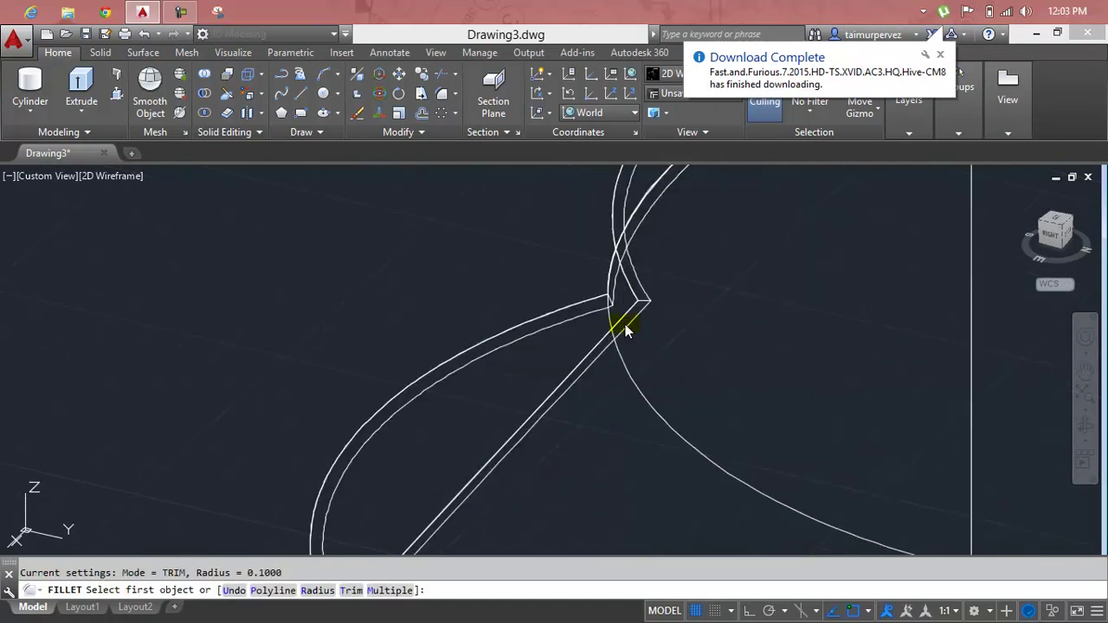
type("r")
key("Return")
type("1")
key("Return")
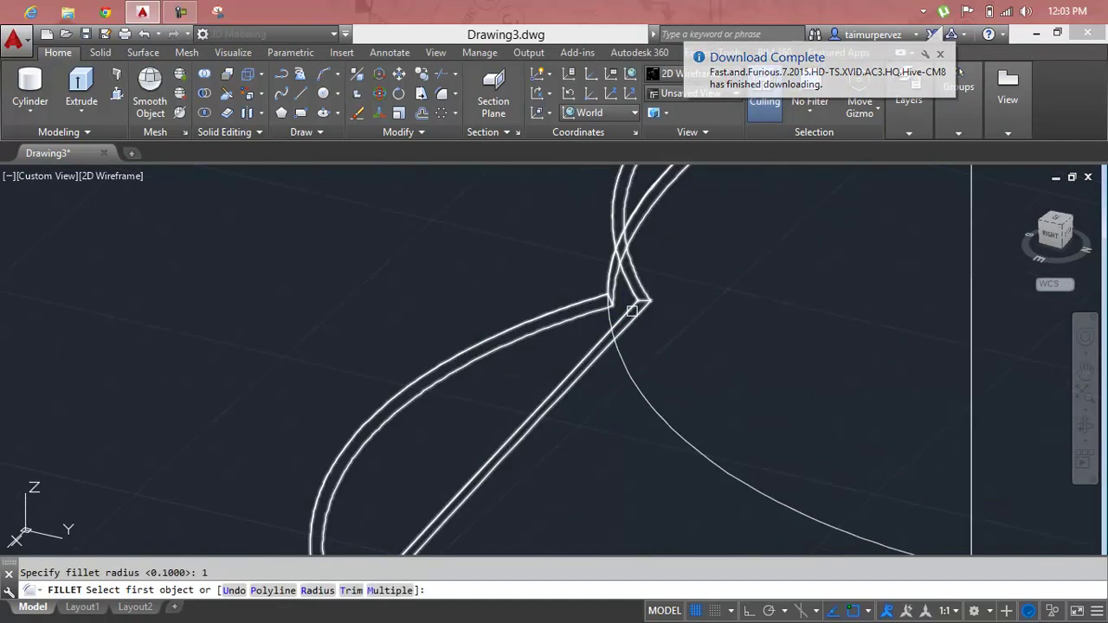
scroll(636, 304, "up", 3)
left_click(641, 300)
key("Return")
key("Return")
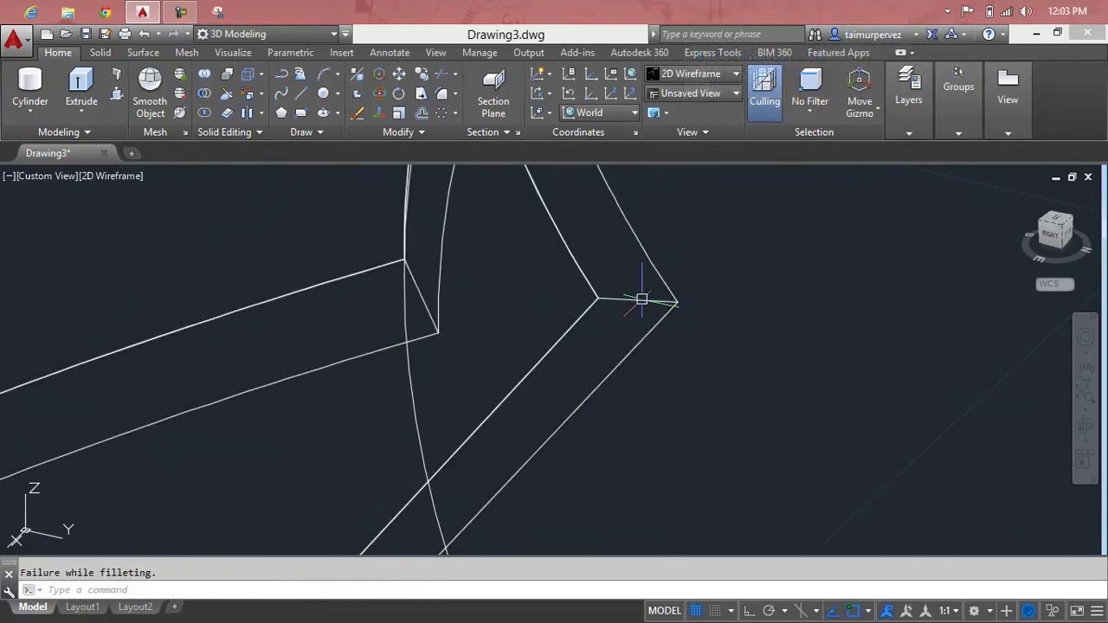
key("Escape")
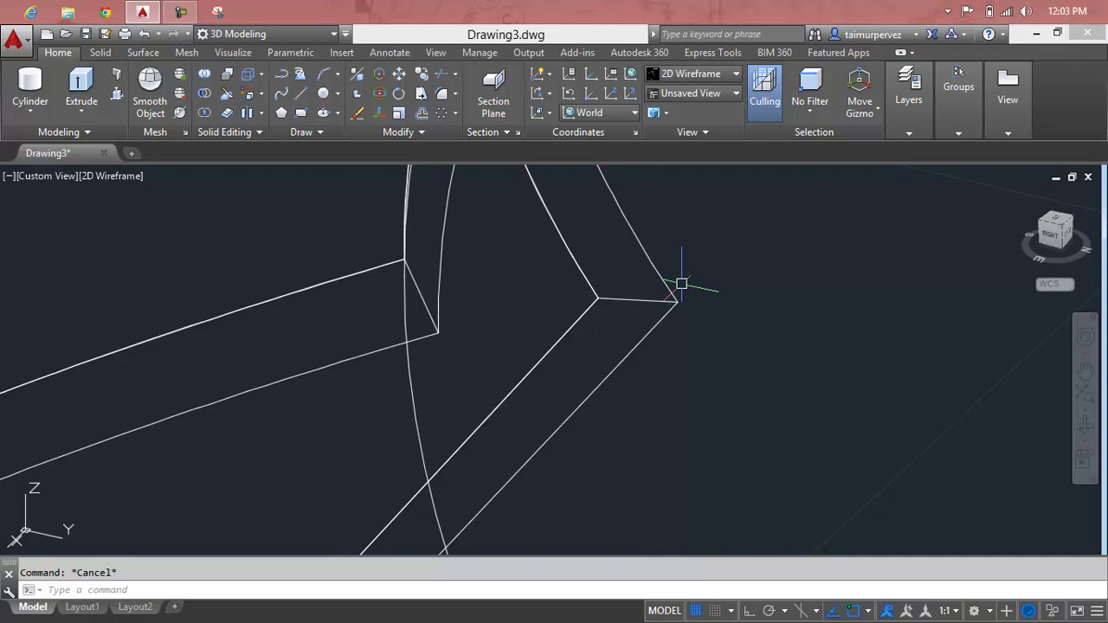
Retry the blade end-edge fillet at radius 1.3, cancelling when it fails.
key("Return")
type("r")
key("Return")
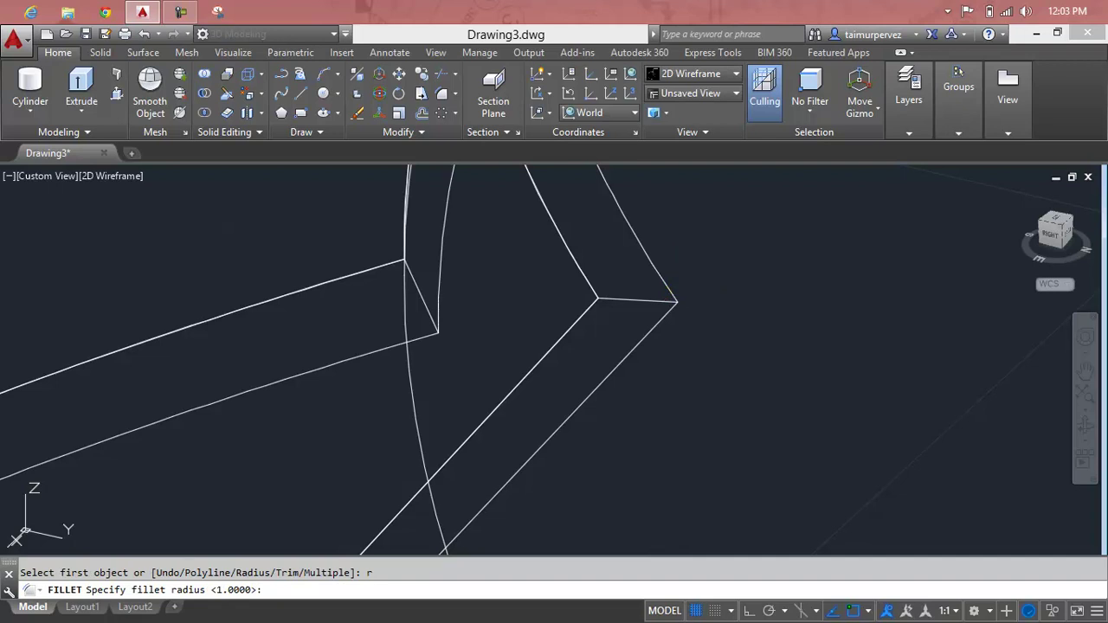
type("1.3")
key("Return")
left_click(655, 300)
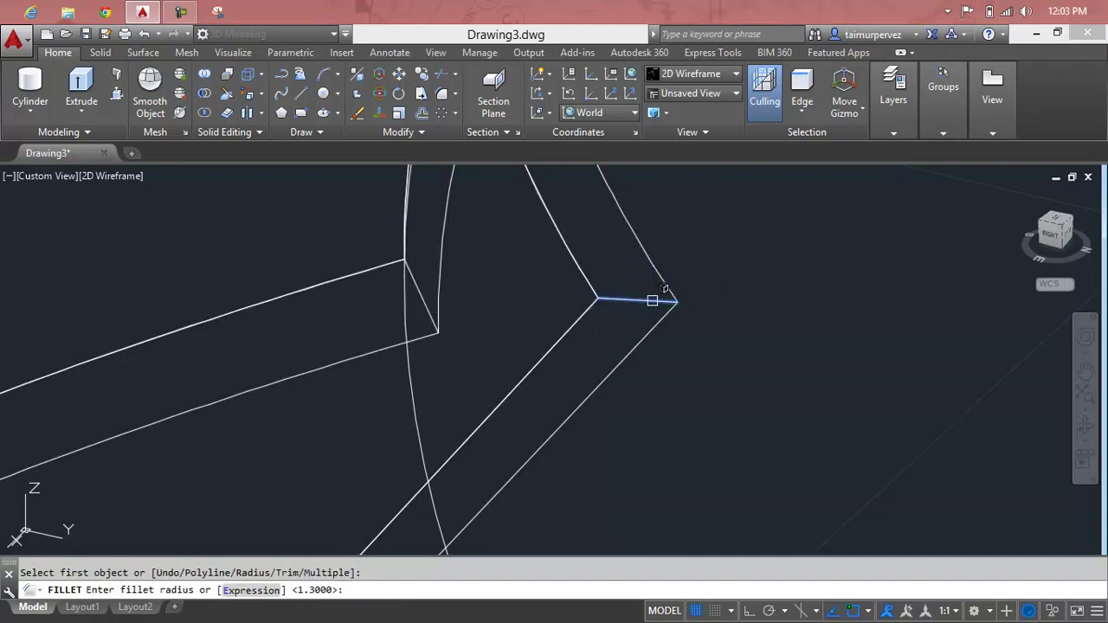
key("Return")
key("Return")
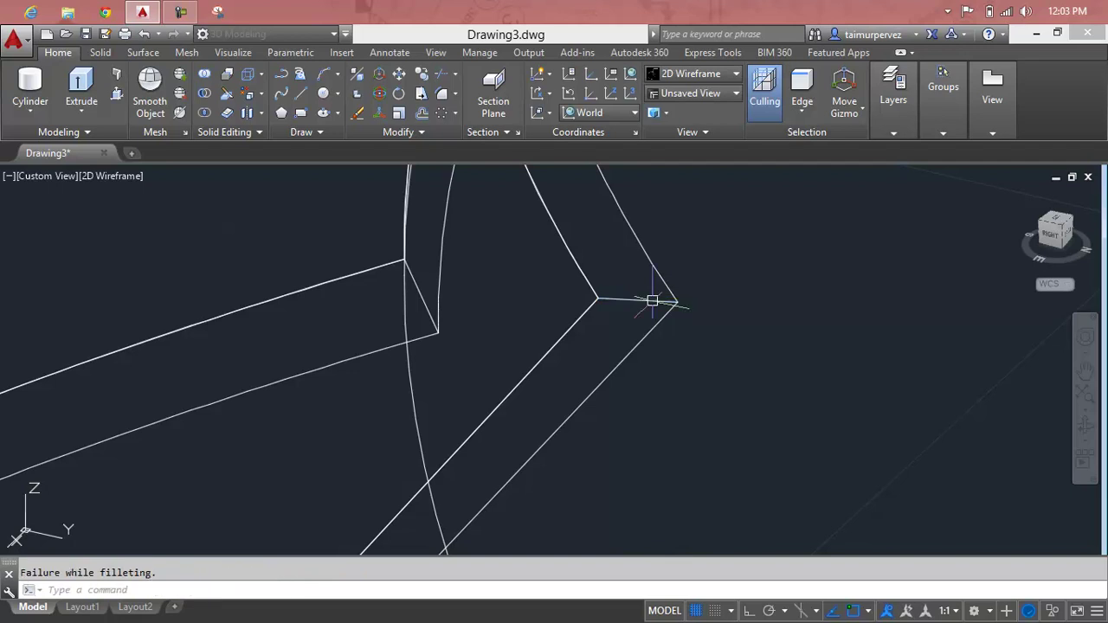
key("Escape")
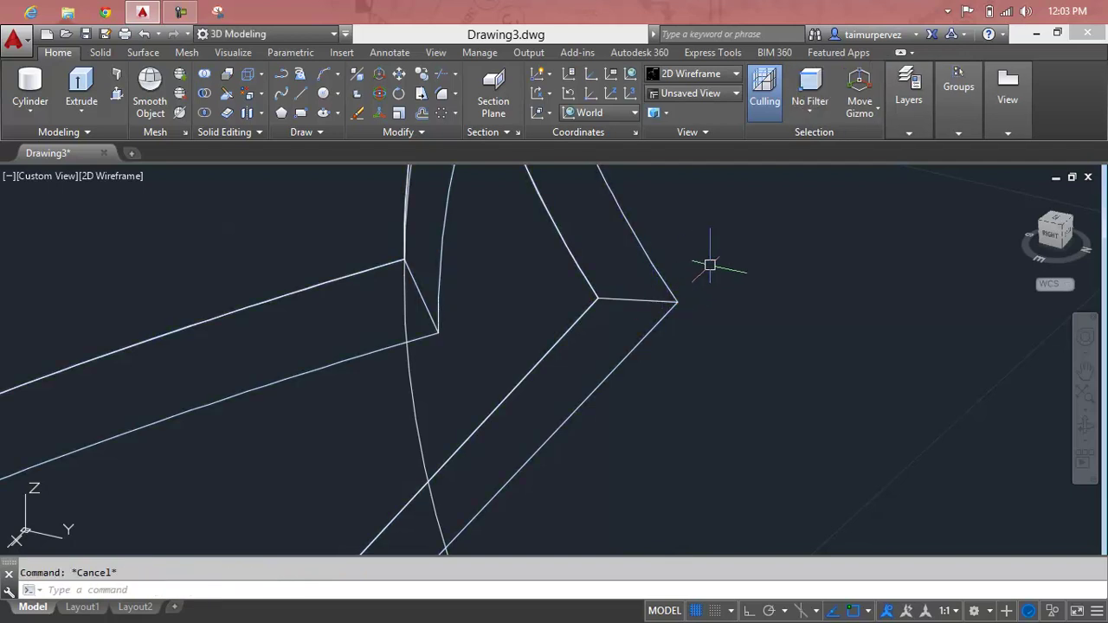
Start the POINTLIGHT command, then cancel it.
type("pointlight")
key("Return")
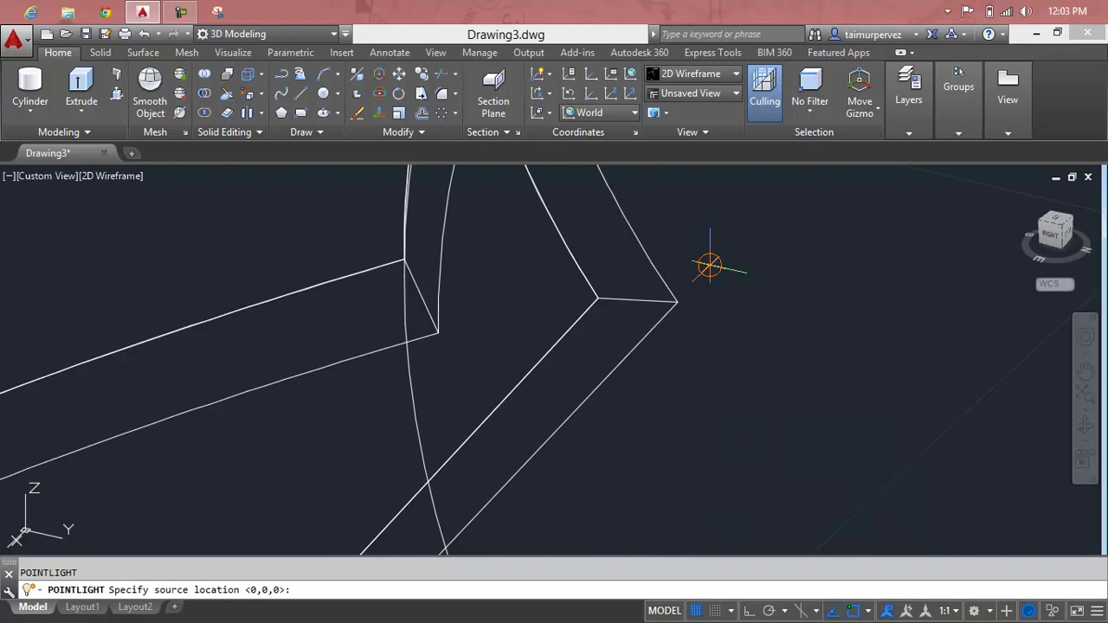
key("Escape")
Restart the fillet at radius 0.1 on the blade's end edge and pan to its lower end.
type("f")
key("Return")
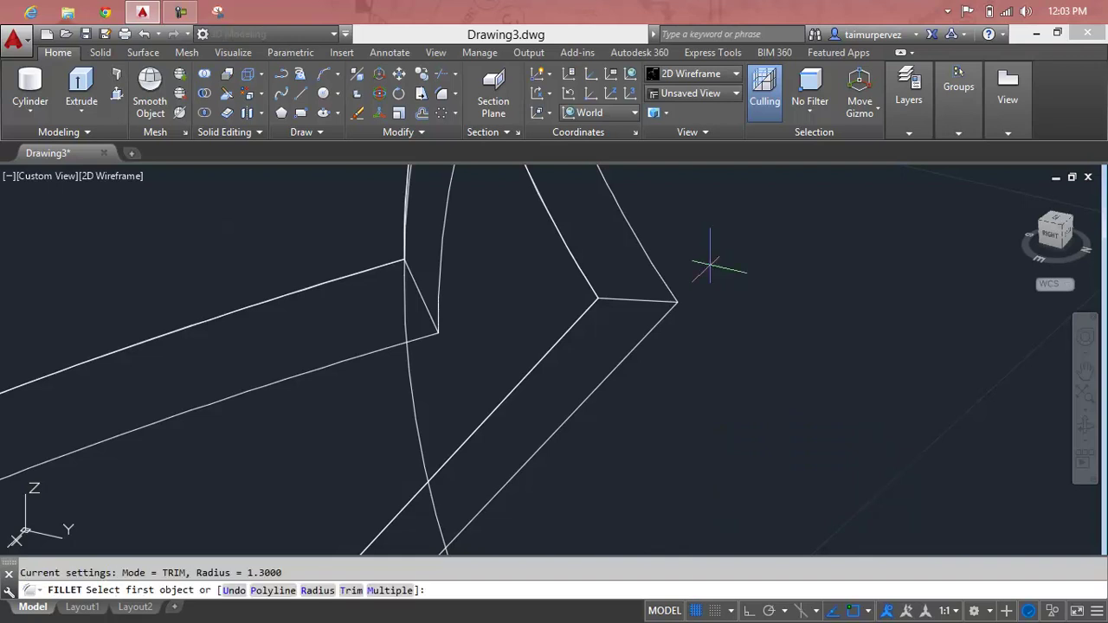
type("r")
key("Return")
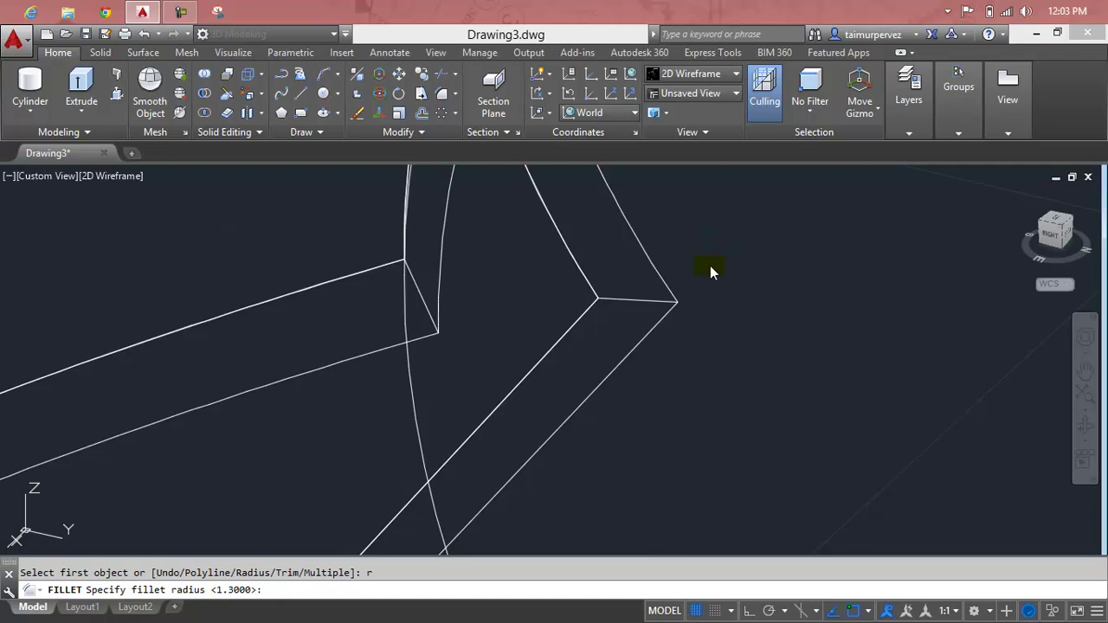
type(".1")
key("Return")
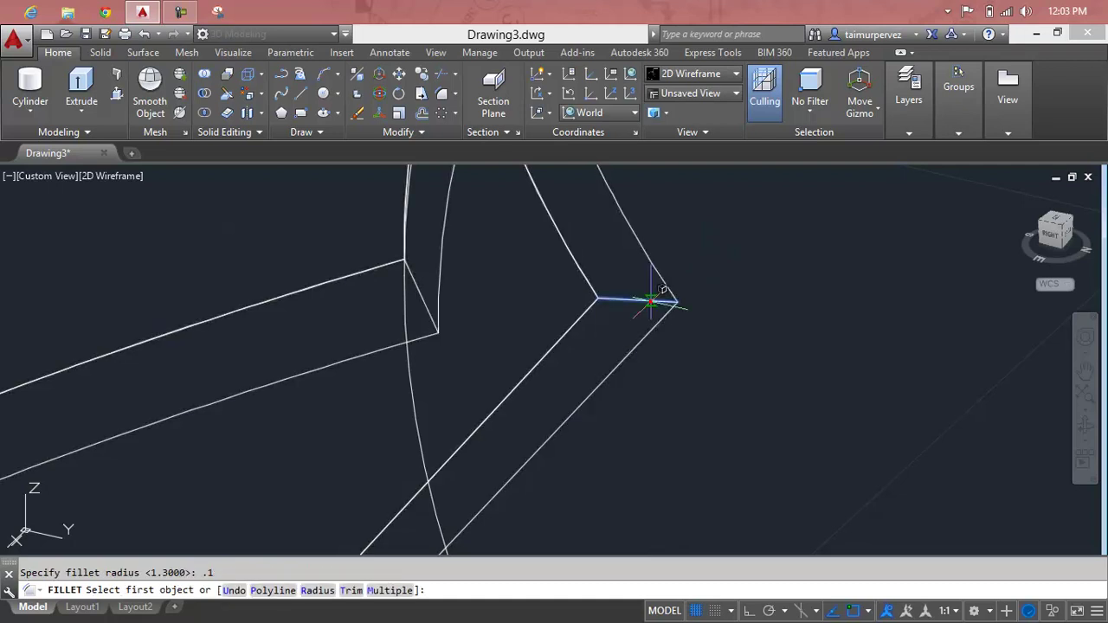
left_click(650, 302)
key("Return")
mouse_move(612, 341)
middle_mouse_down()
mouse_move(735, 266)
mouse_move(901, 255)
middle_mouse_up()
middle_click_drag(758, 456, 633, 346)
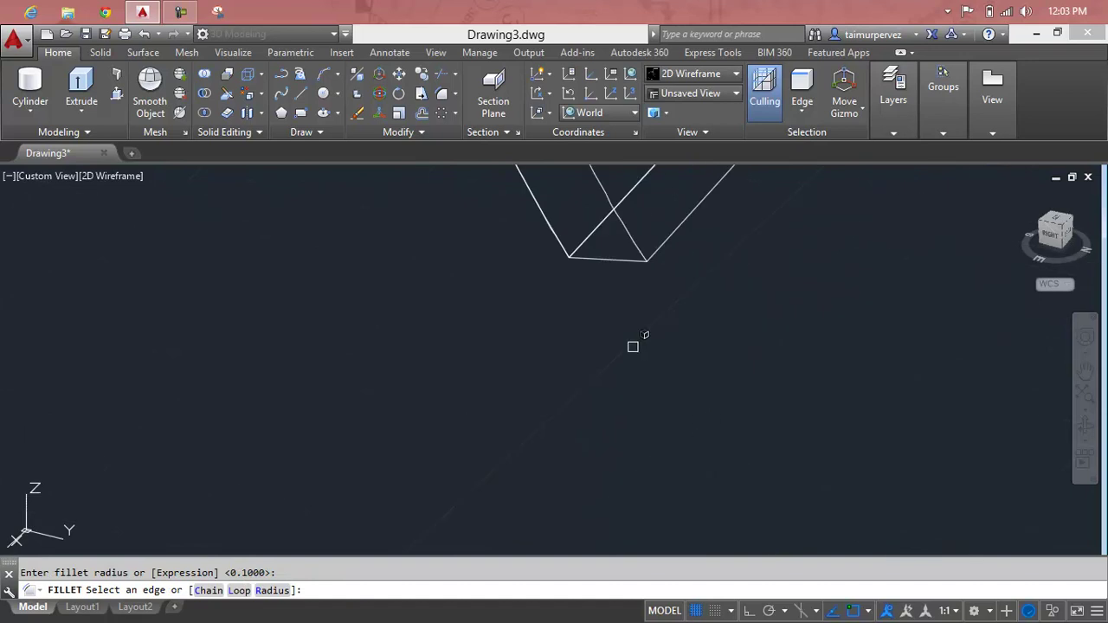
Fillet the blade's bottom edge as well, then undo the stray edits.
left_click(601, 261)
key("Return")
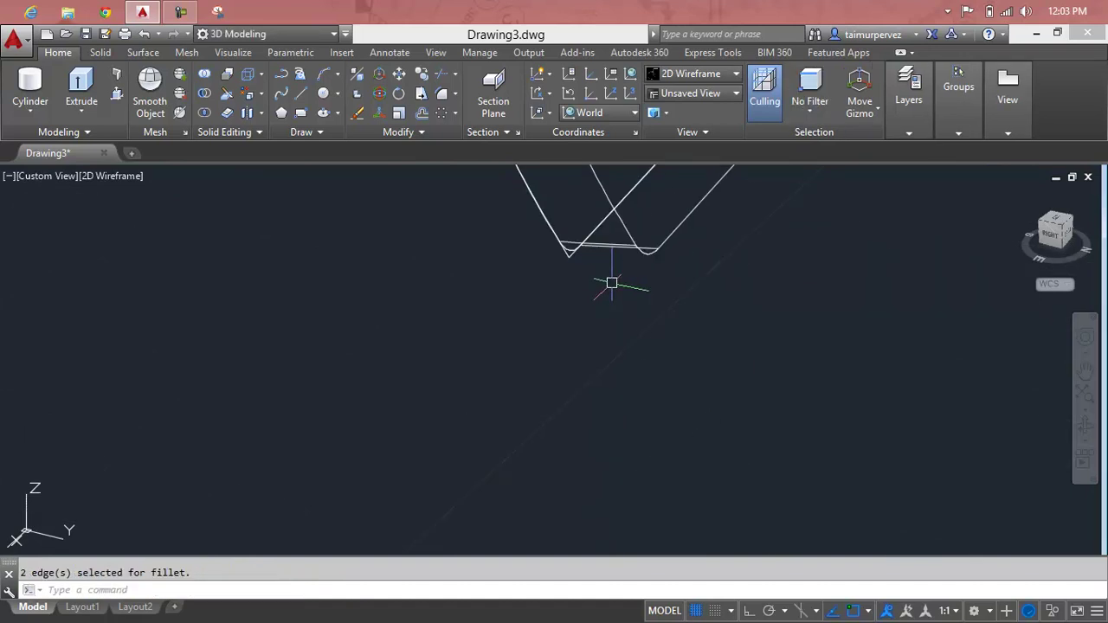
left_click(570, 254)
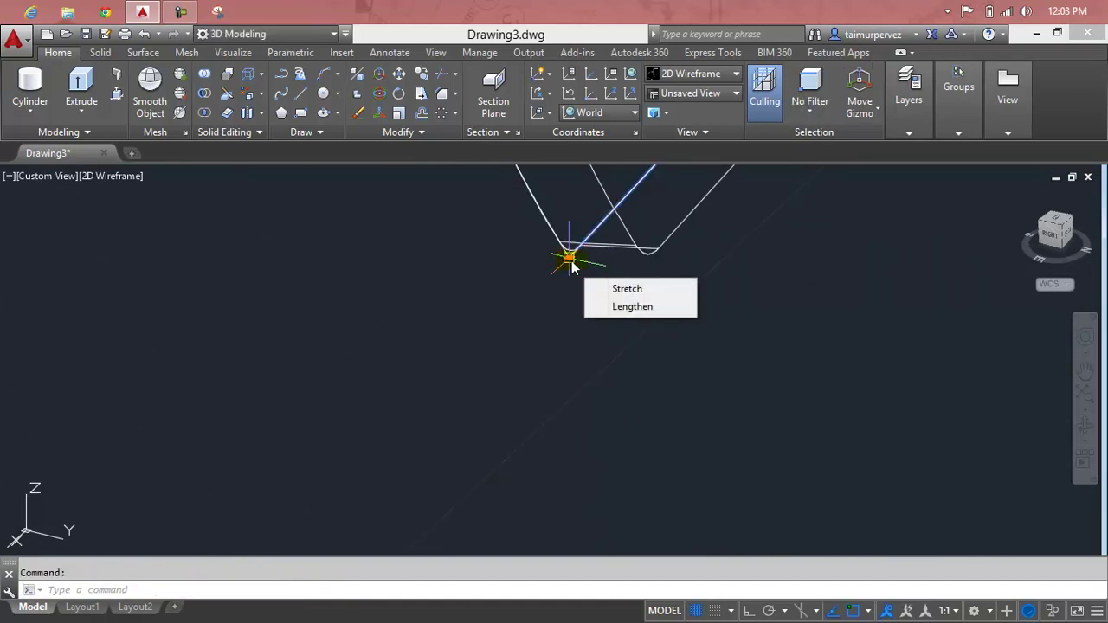
key("Escape")
left_click(566, 254)
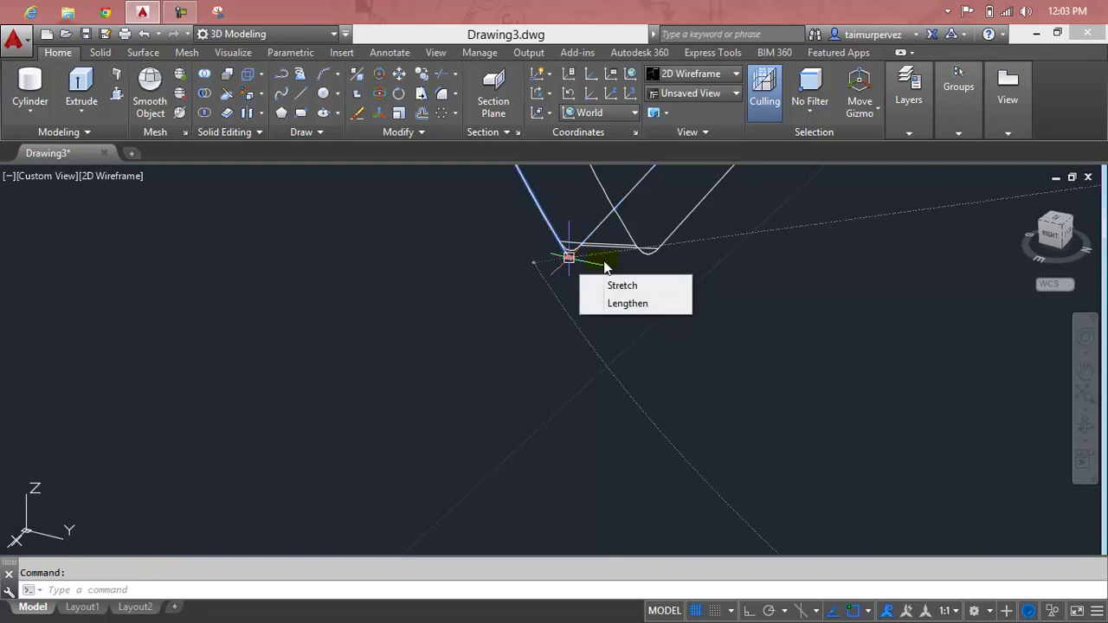
middle_click_drag(571, 264, 594, 288, "shift")
key("Escape")
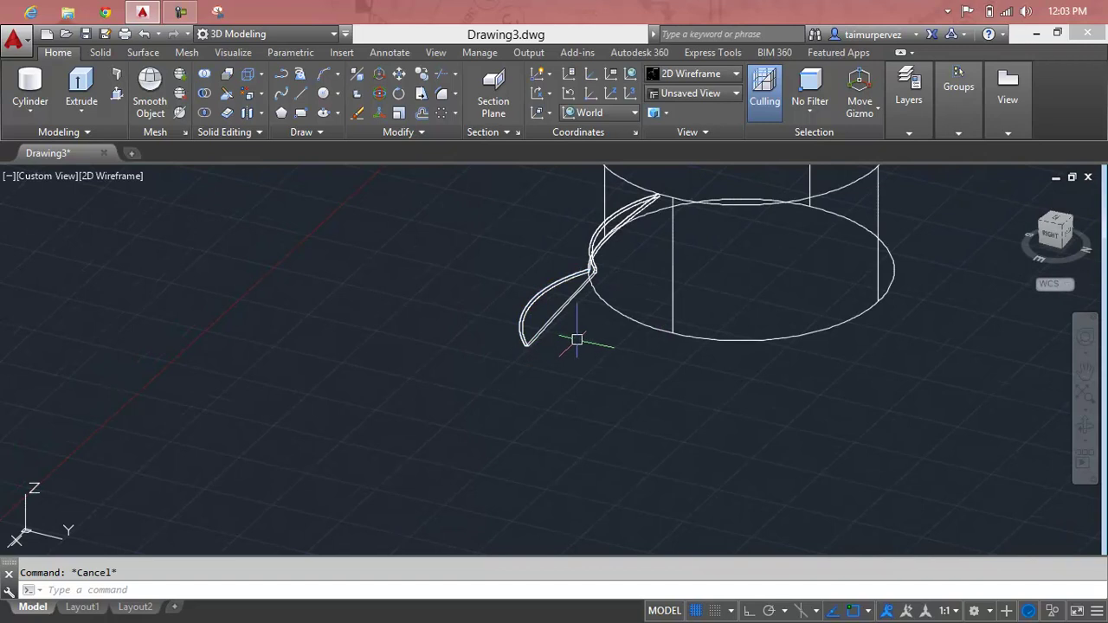
key("ctrl+z")
key("ctrl+z")
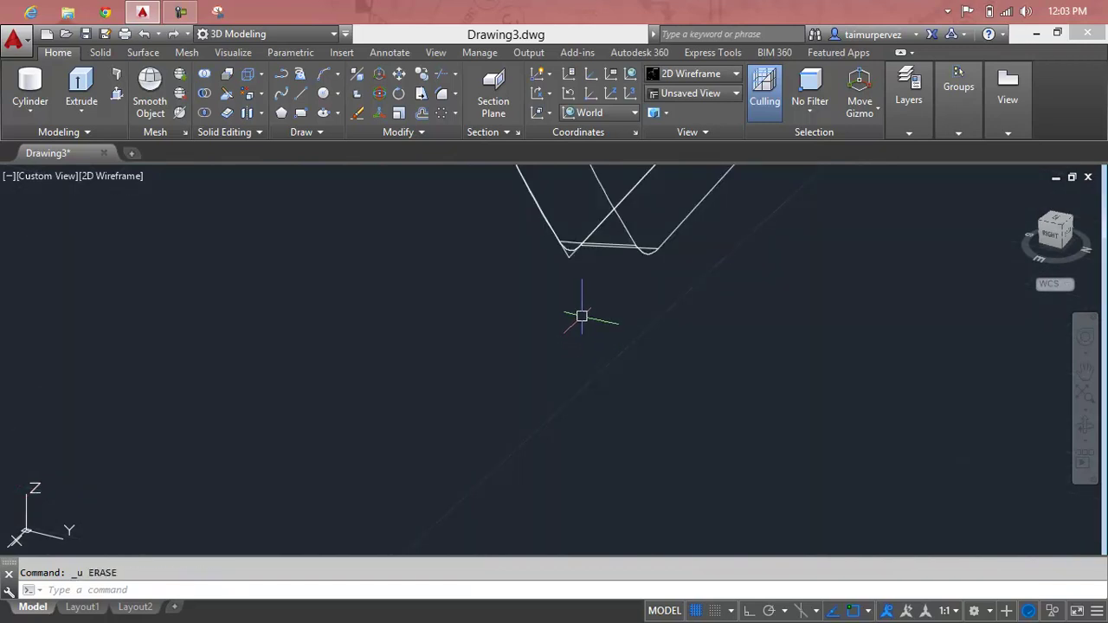
key("ctrl+z")
Window-select the V-shaped construction lines below the blade tip and delete them.
left_click(624, 334)
left_click(454, 364)
key("Delete")
middle_click_drag(455, 364, 547, 357, "shift")
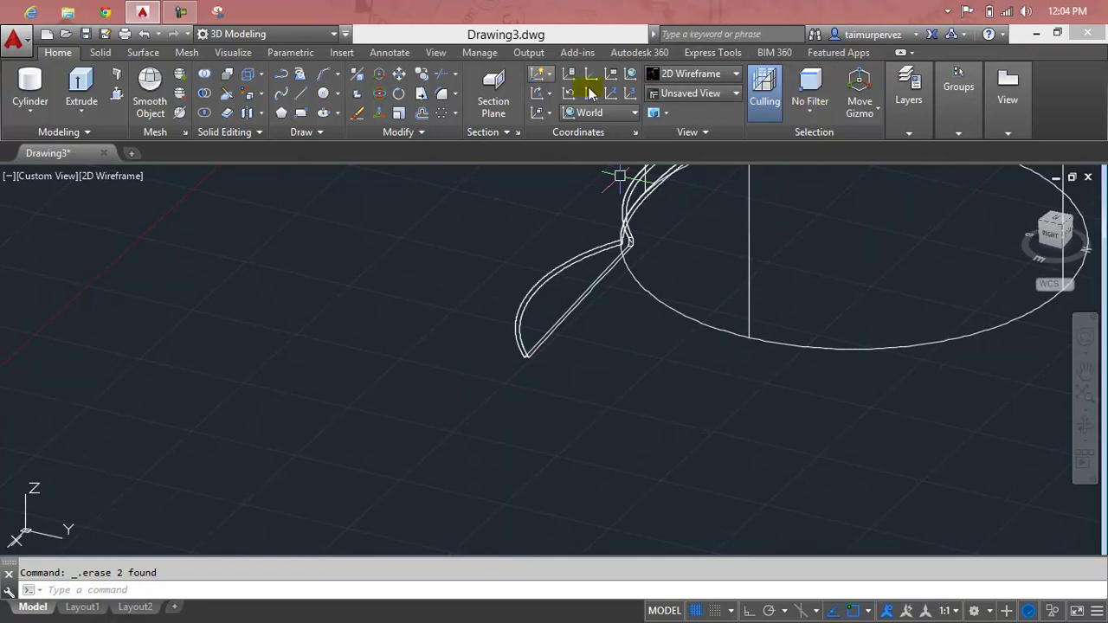
Switch to the Realistic visual style, zoom to extents, and orbit around the hub and blade.
left_click(698, 78)
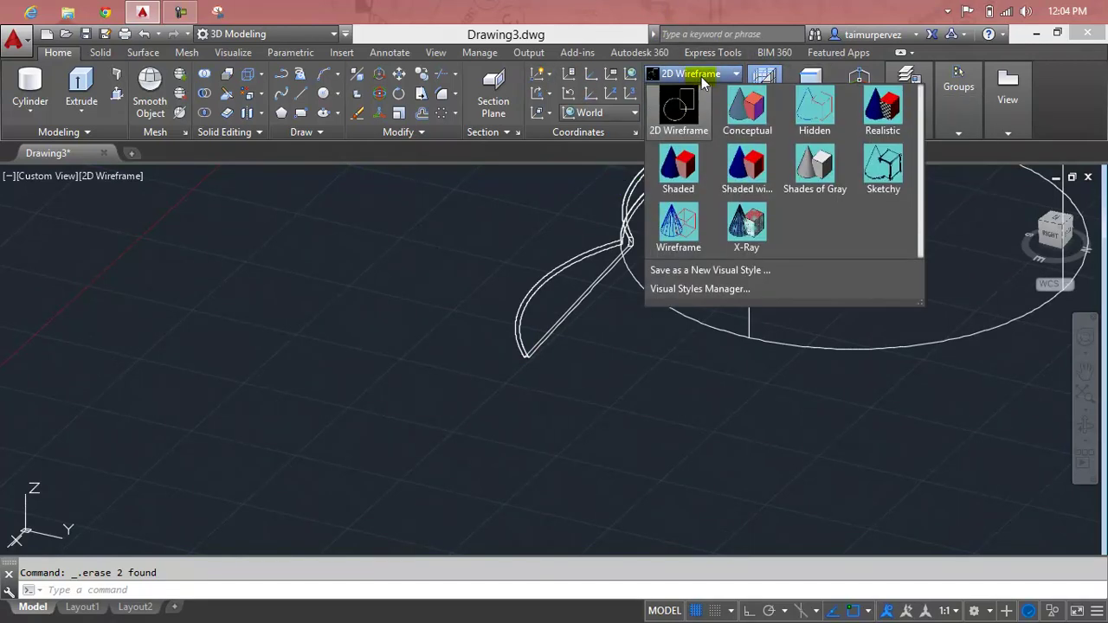
left_click(890, 117)
left_click(836, 186)
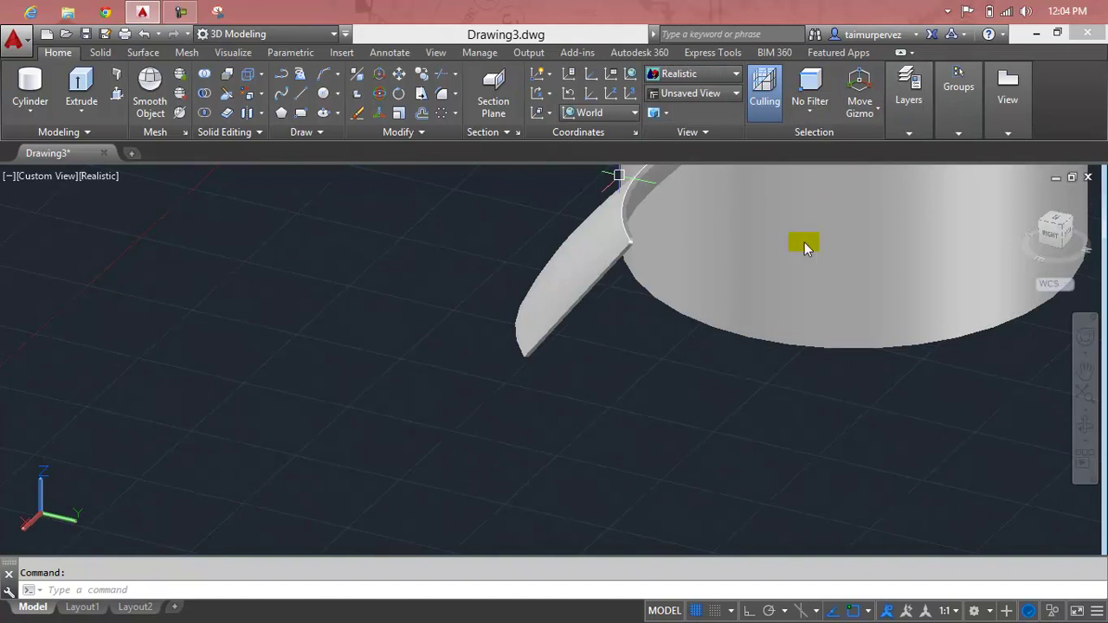
middle_click_drag(690, 412, 644, 291)
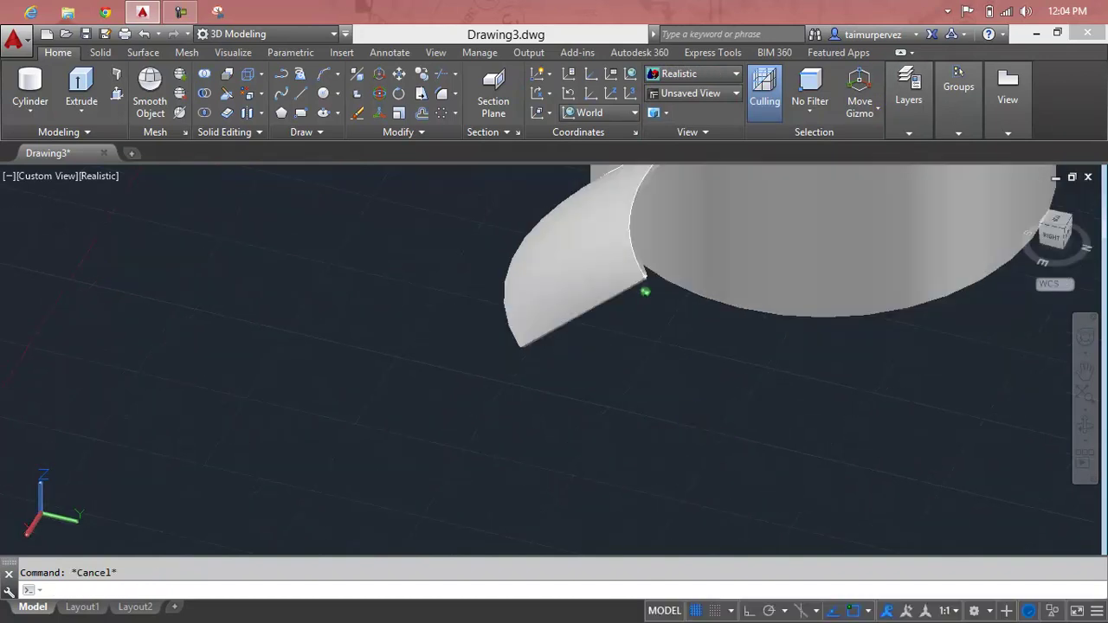
middle_click(644, 292)
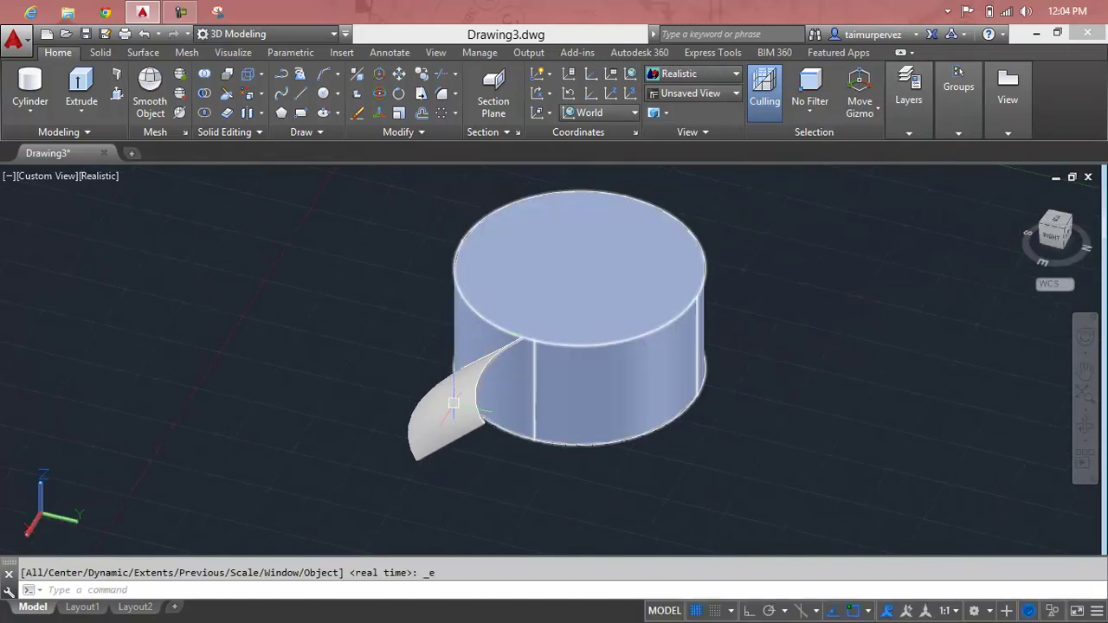
mouse_move(563, 435)
middle_mouse_down("shift")
mouse_move(683, 449)
mouse_move(764, 395)
middle_mouse_up("shift")
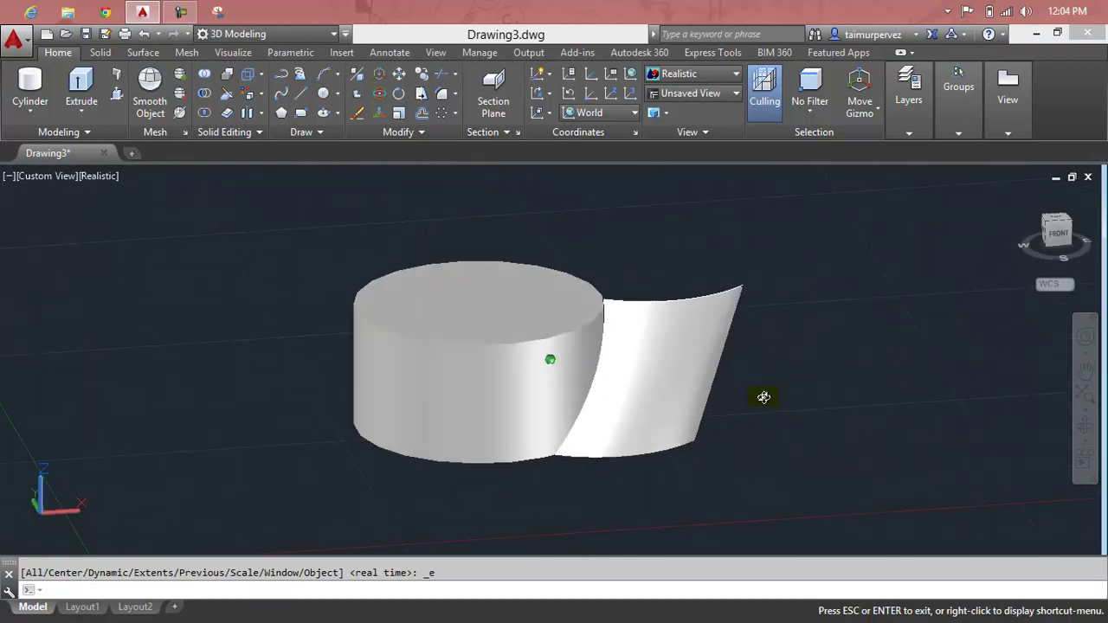
scroll(626, 336, "up", 3)
scroll(626, 336, "up", 2)
scroll(626, 336, "down", 3)
scroll(586, 310, "down", 2)
mouse_move(587, 309)
middle_mouse_down("shift")
mouse_move(600, 366)
mouse_move(580, 376)
mouse_move(590, 382)
mouse_move(597, 345)
middle_mouse_up("shift")
key("Escape")
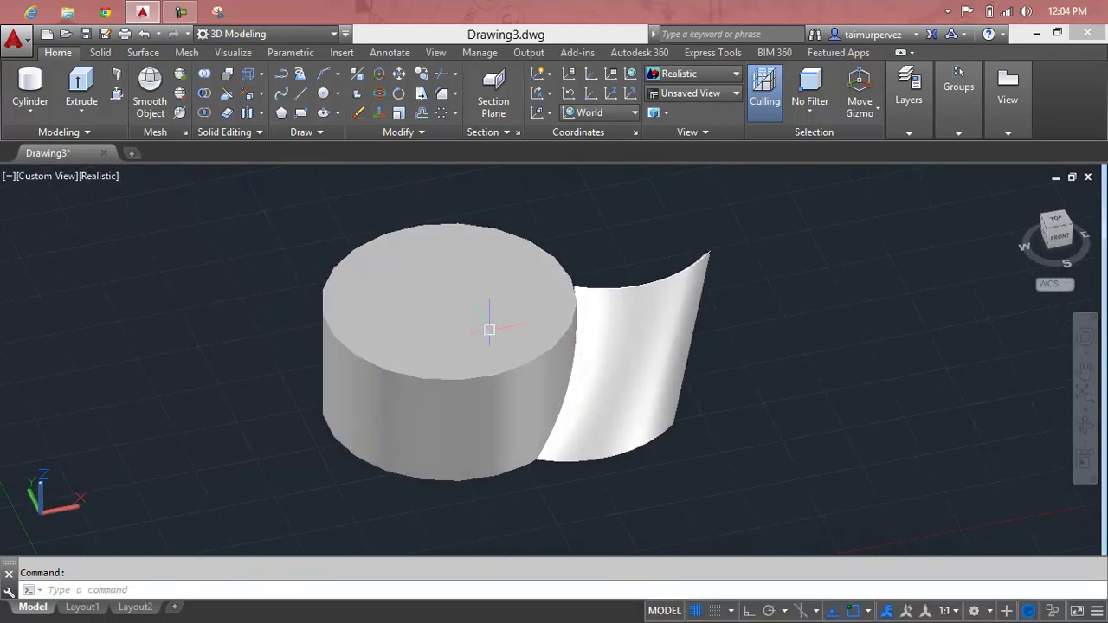
Polar-array the curved blade into 9 copies around the hub cylinder's centre.
left_click(437, 114)
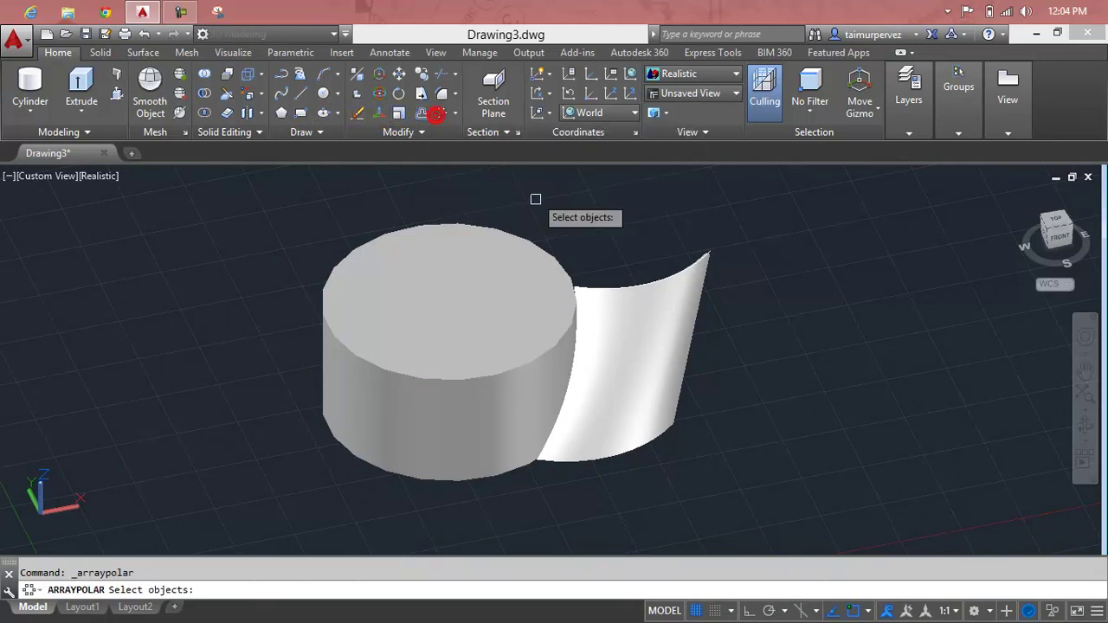
key("Return")
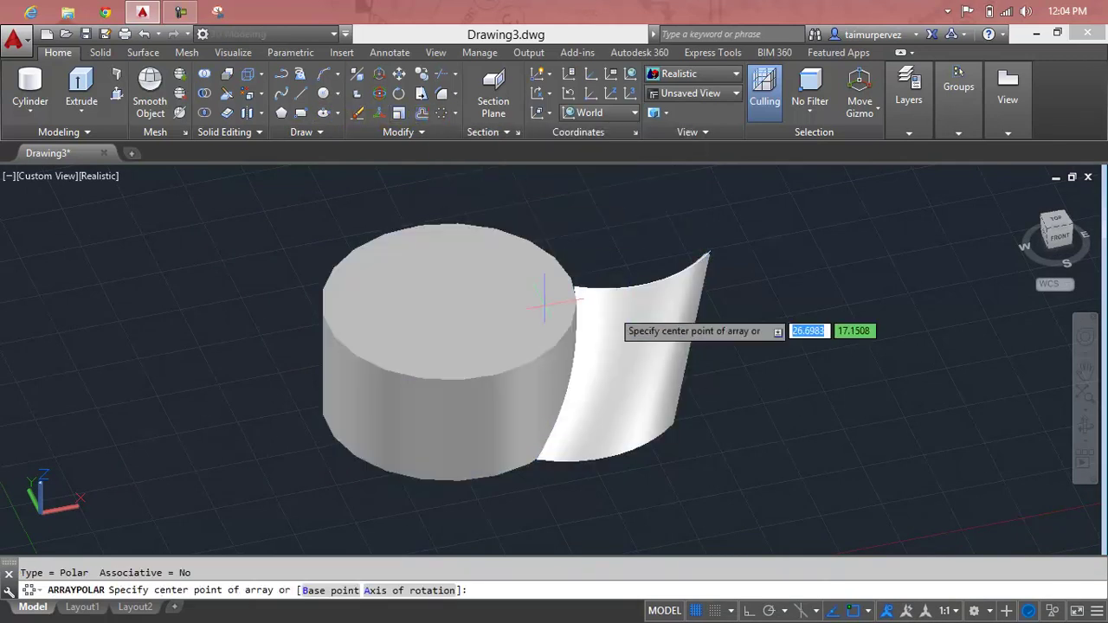
left_click(451, 403)
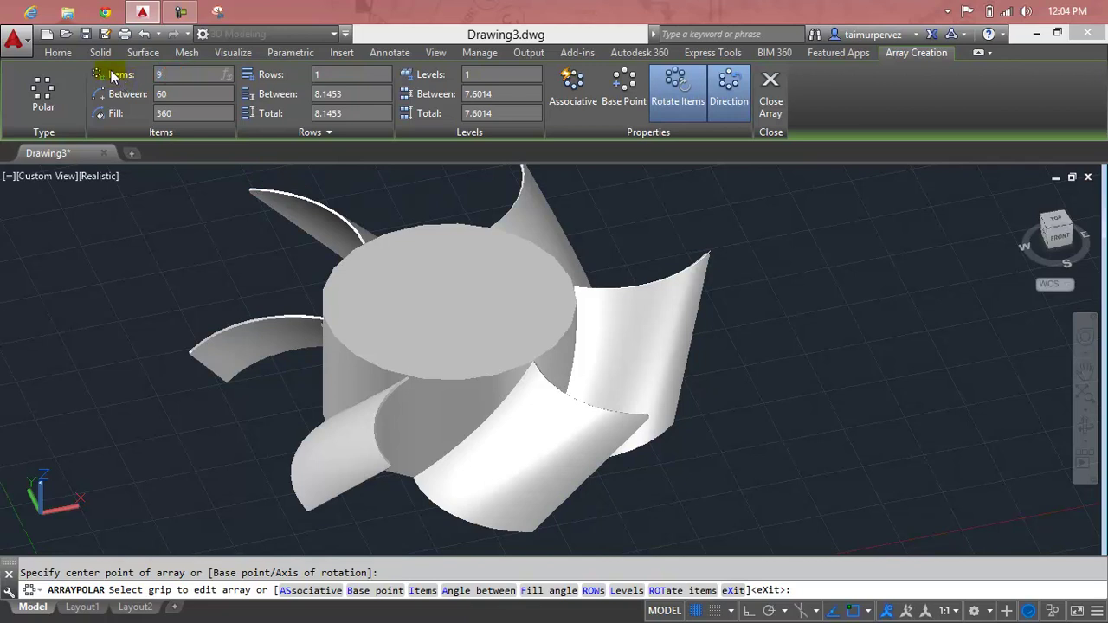
key("Return")
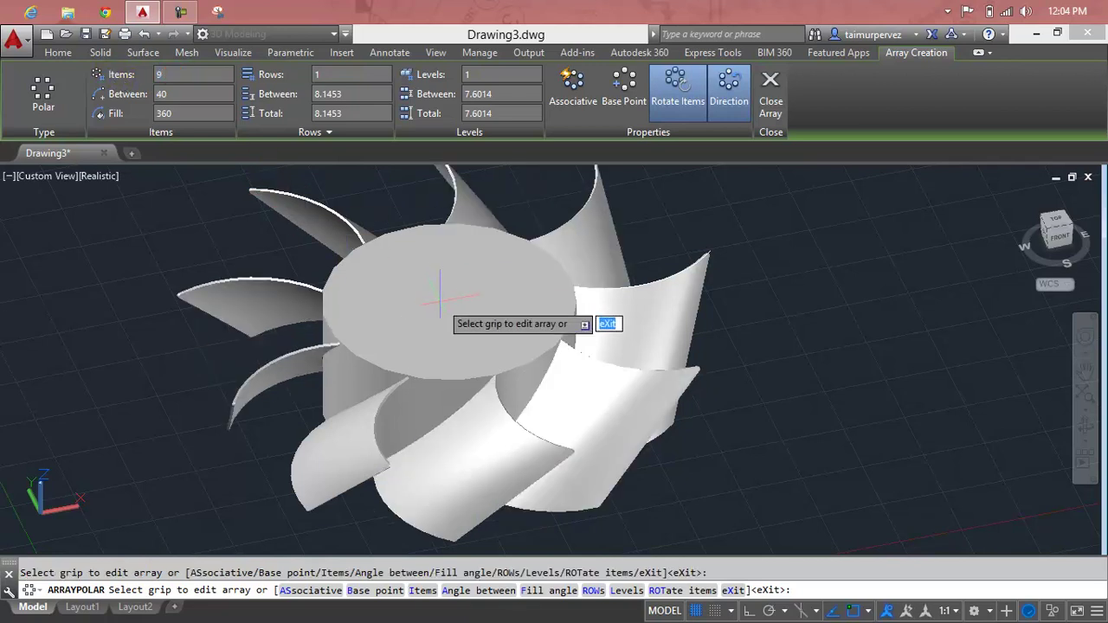
key("Escape")
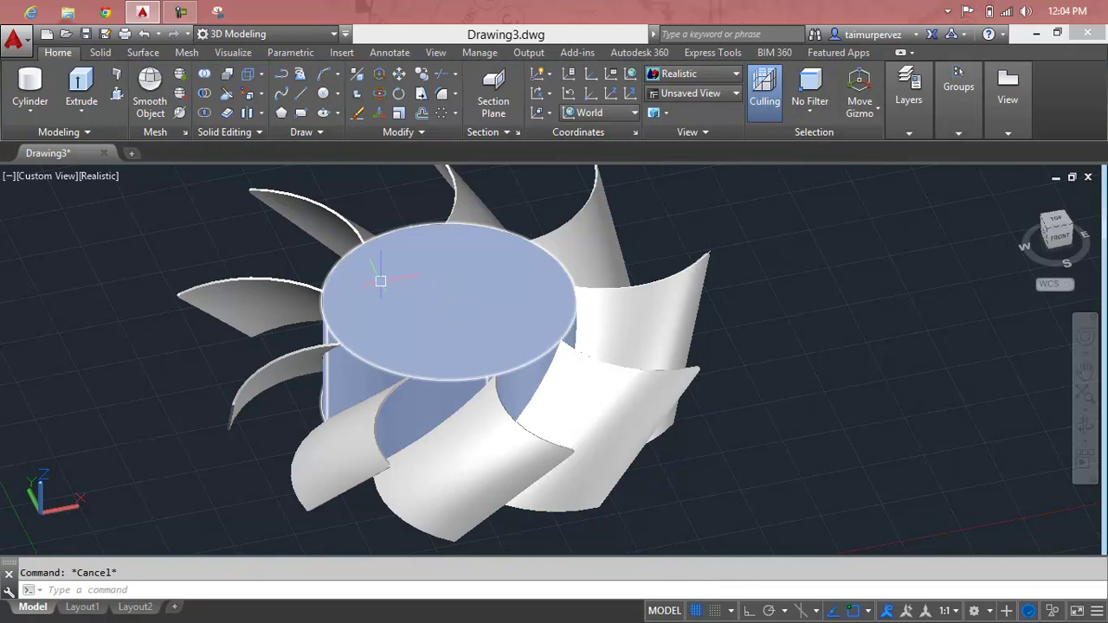
Start pulling a bounded area into a solid with Presspull.
left_click(148, 86)
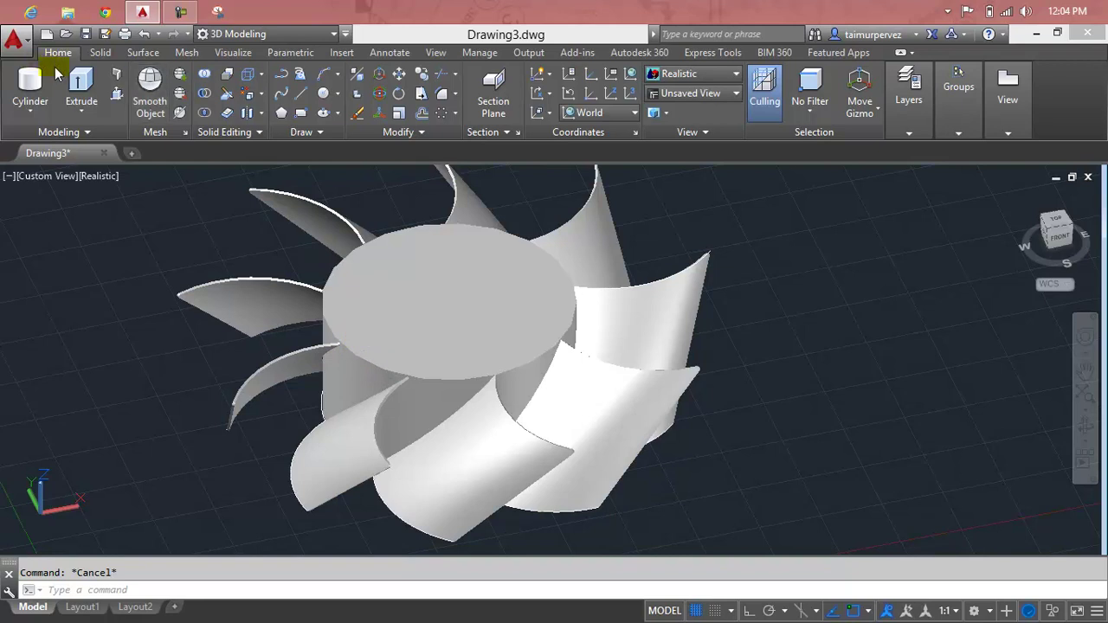
left_click(471, 292)
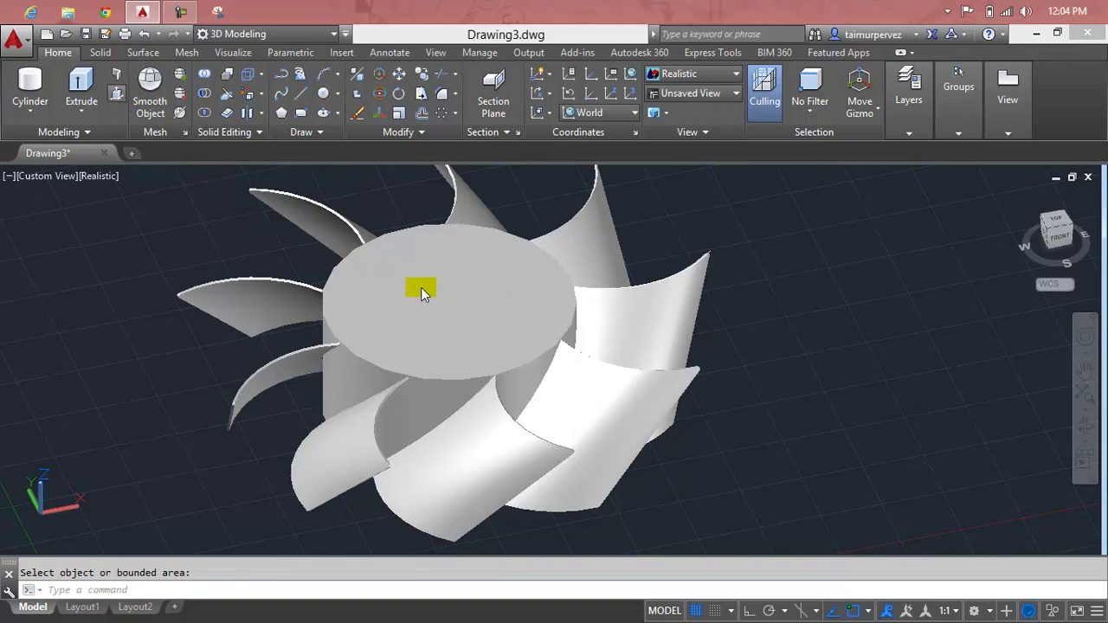
scroll(421, 288, "down", 1)
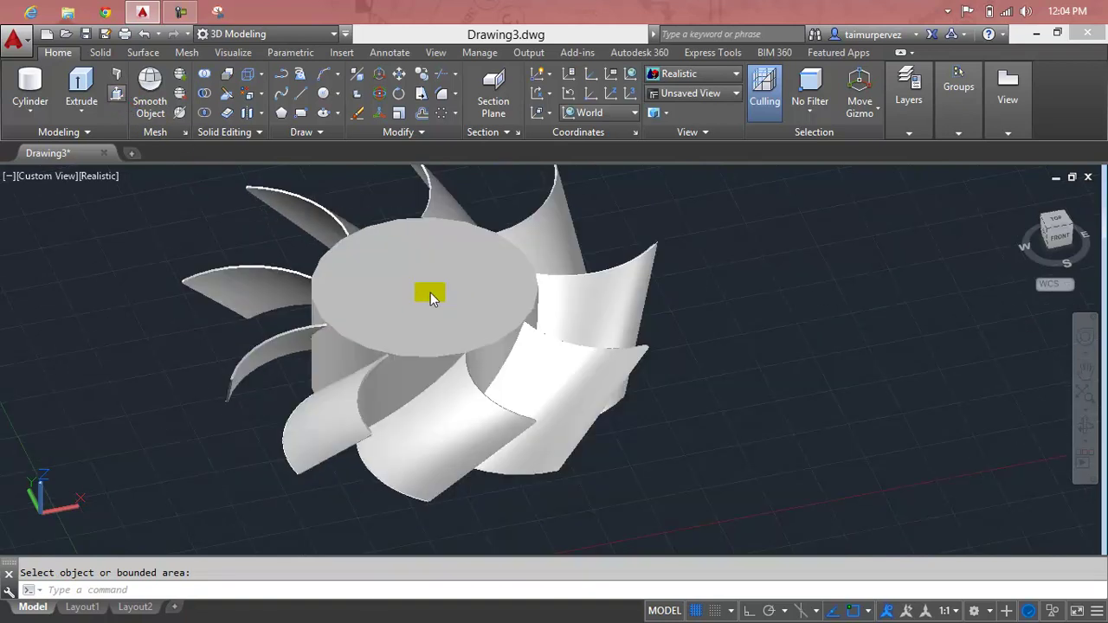
scroll(430, 293, "up", 2)
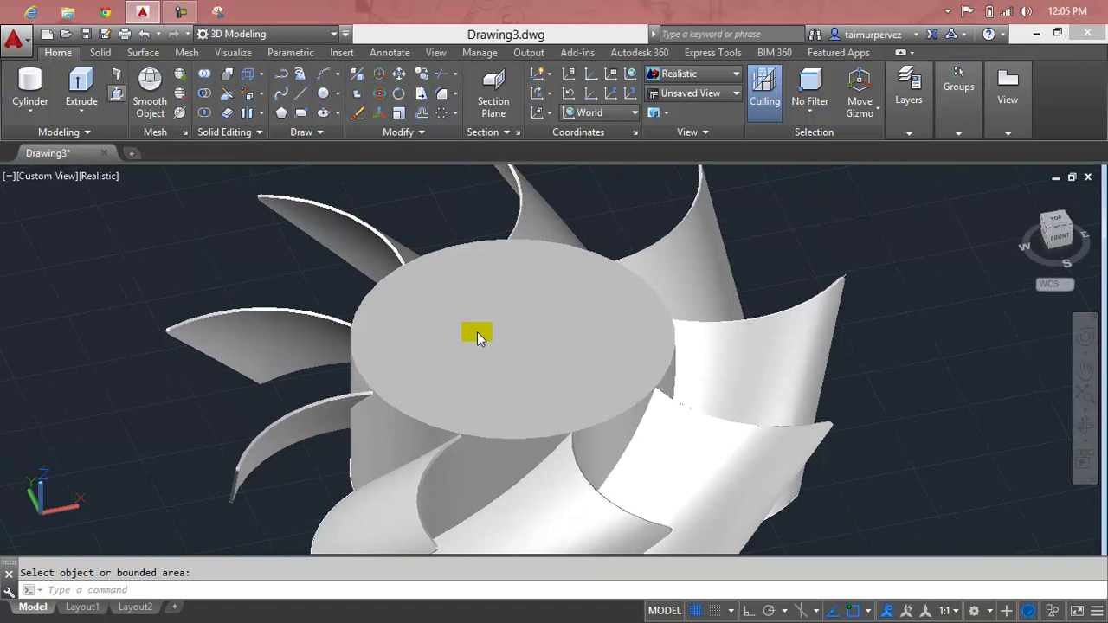
left_click(80, 86)
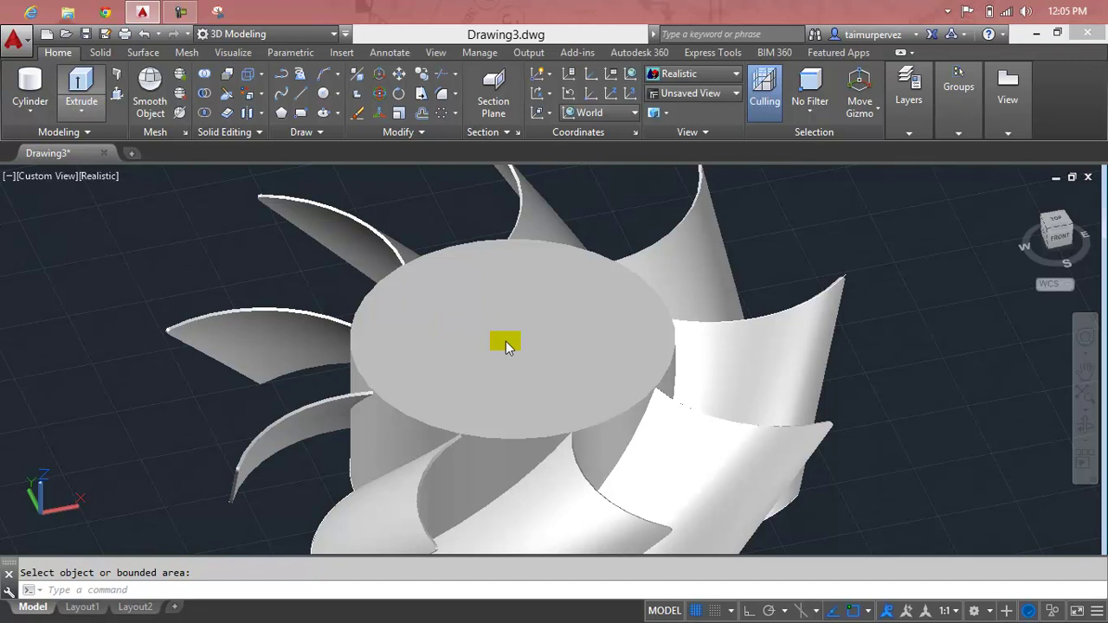
key("Escape")
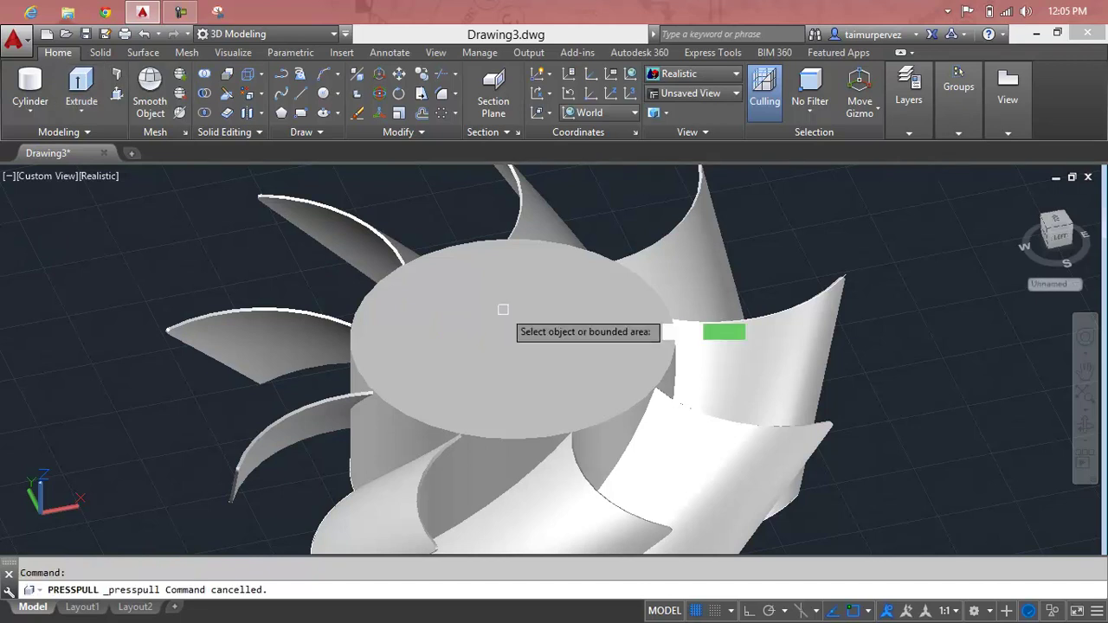
left_click(500, 309)
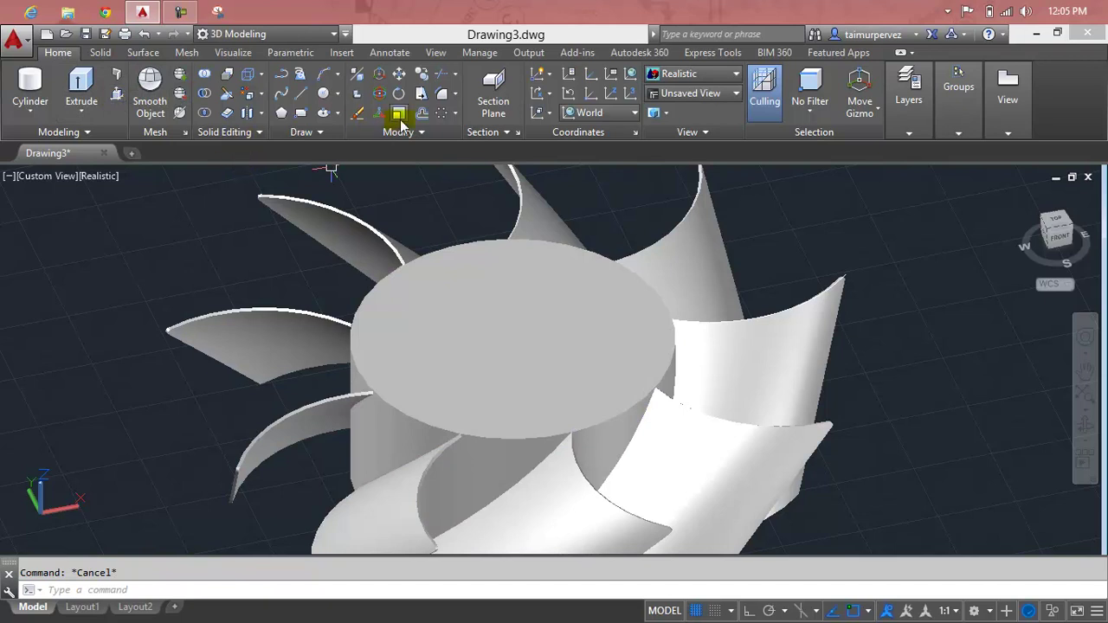
left_click(261, 95)
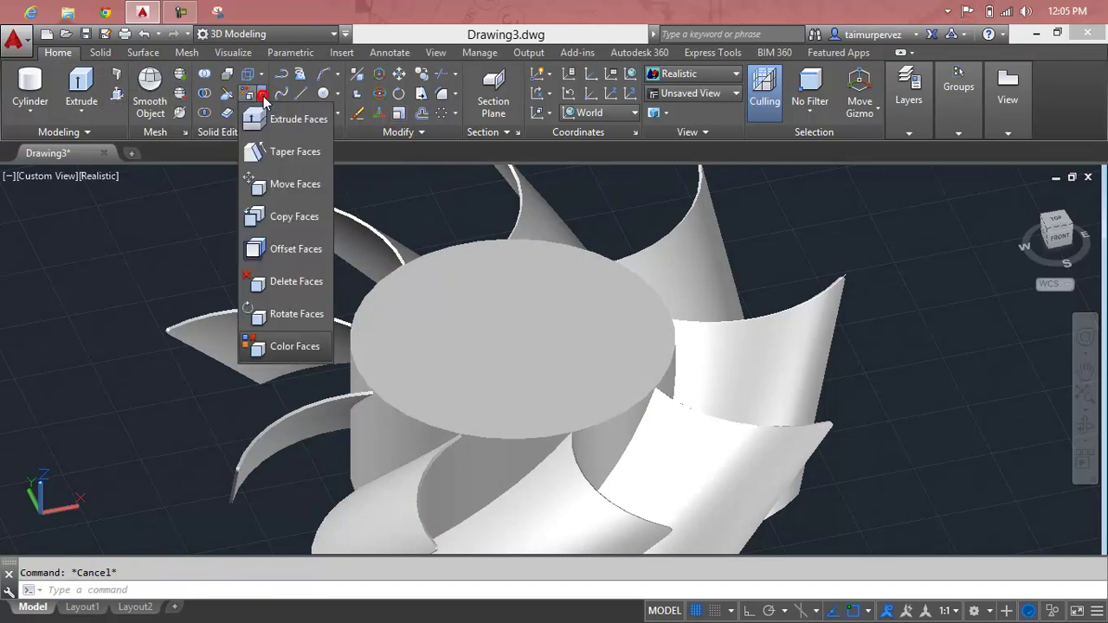
left_click(491, 312)
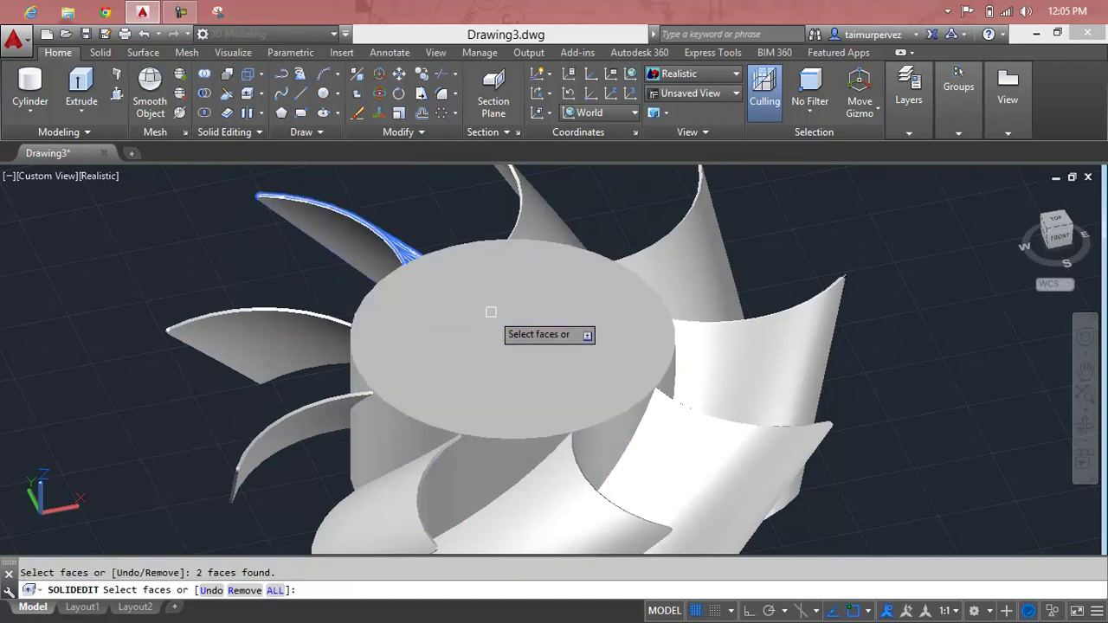
key("Escape")
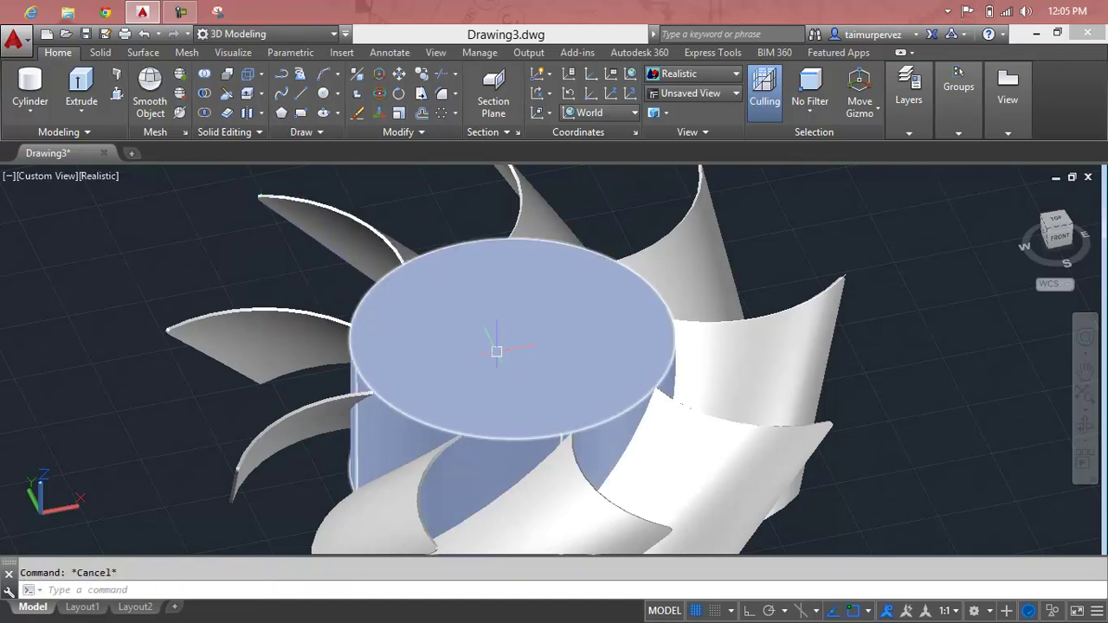
middle_click_drag(496, 350, 495, 416, "shift")
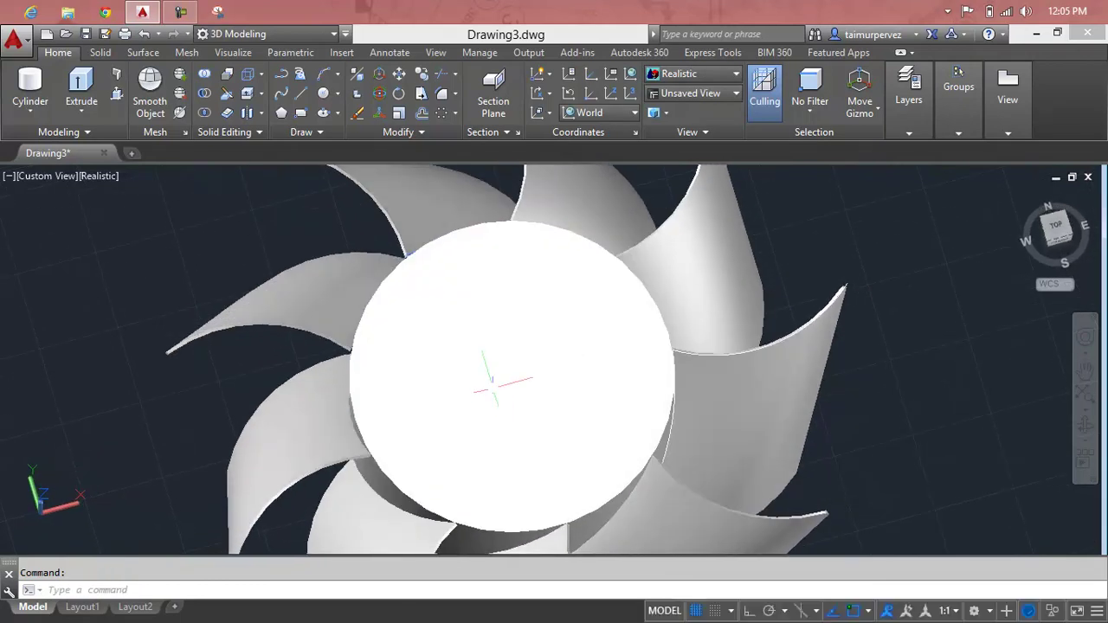
key("Escape")
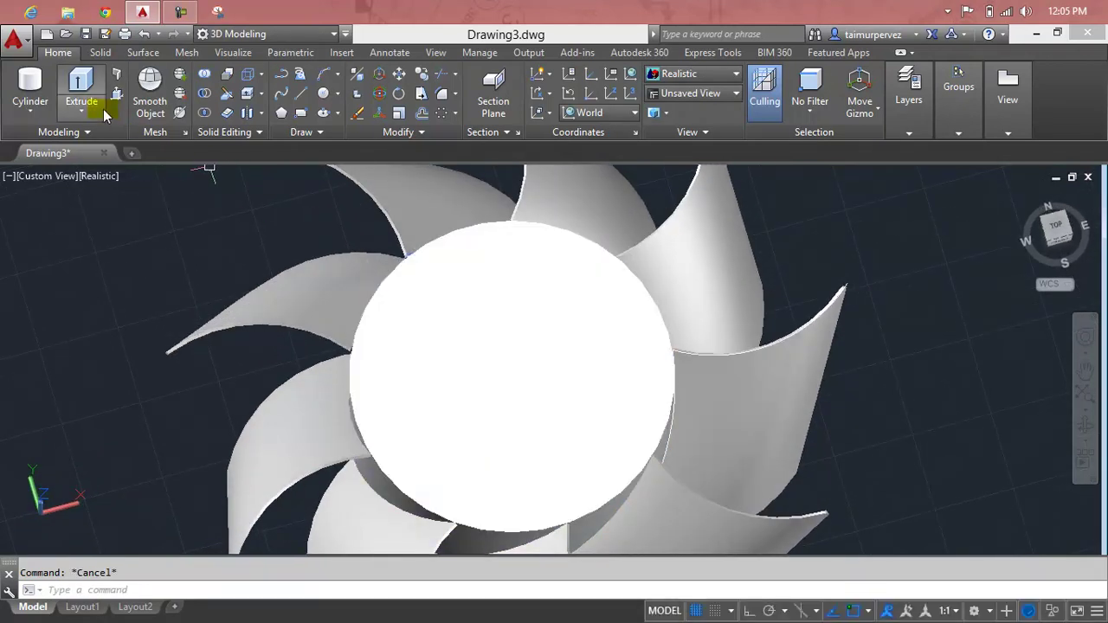
left_click(82, 111)
left_click(104, 144)
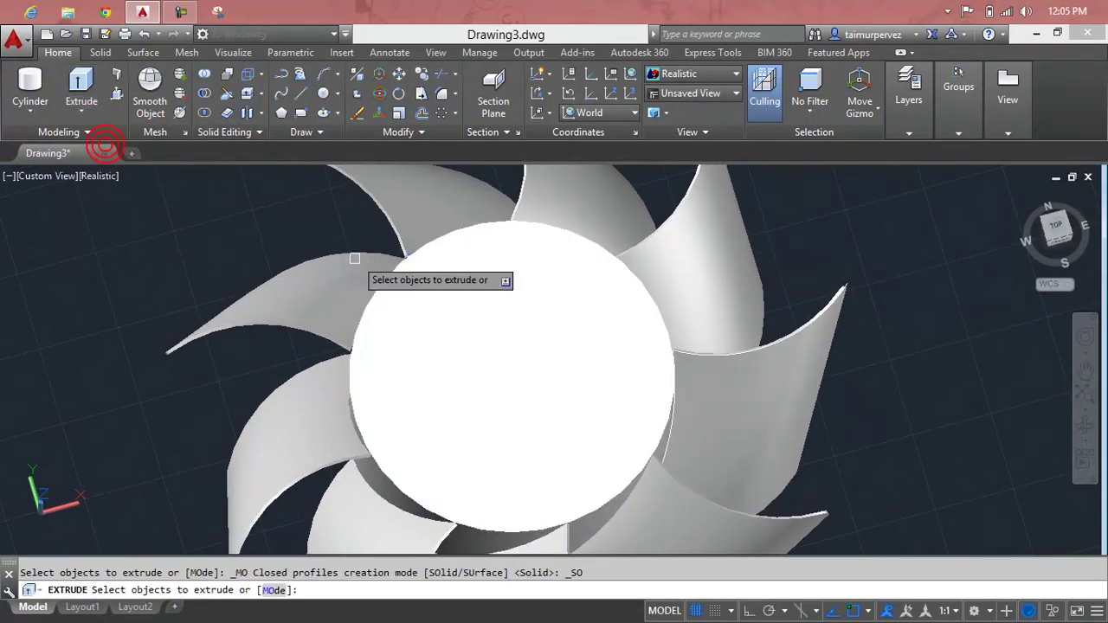
left_click(444, 350)
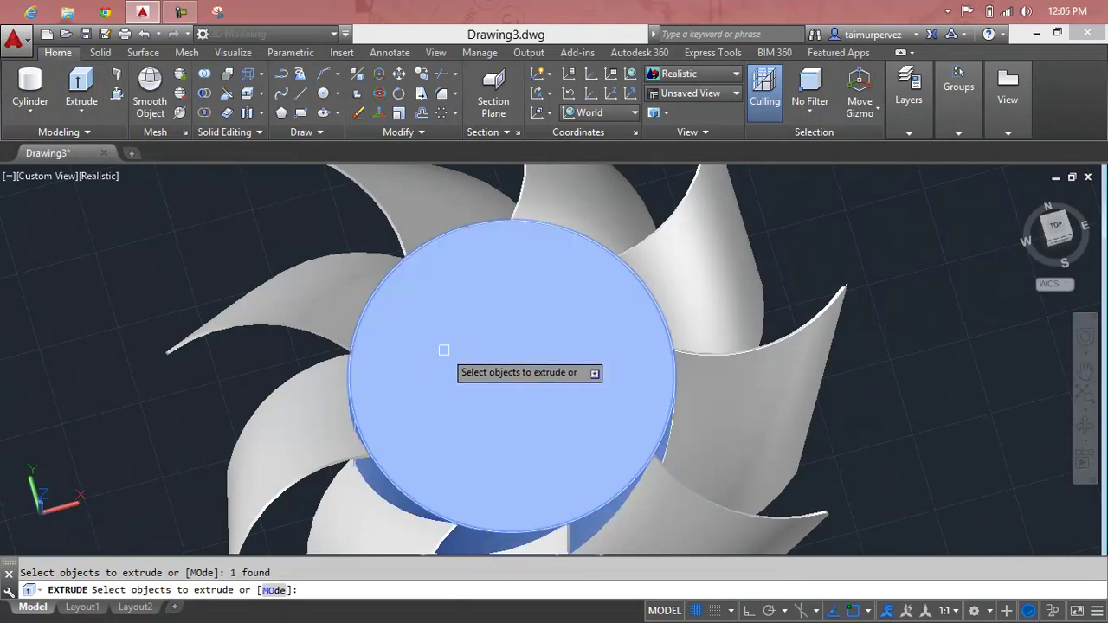
left_click(444, 350, "shift")
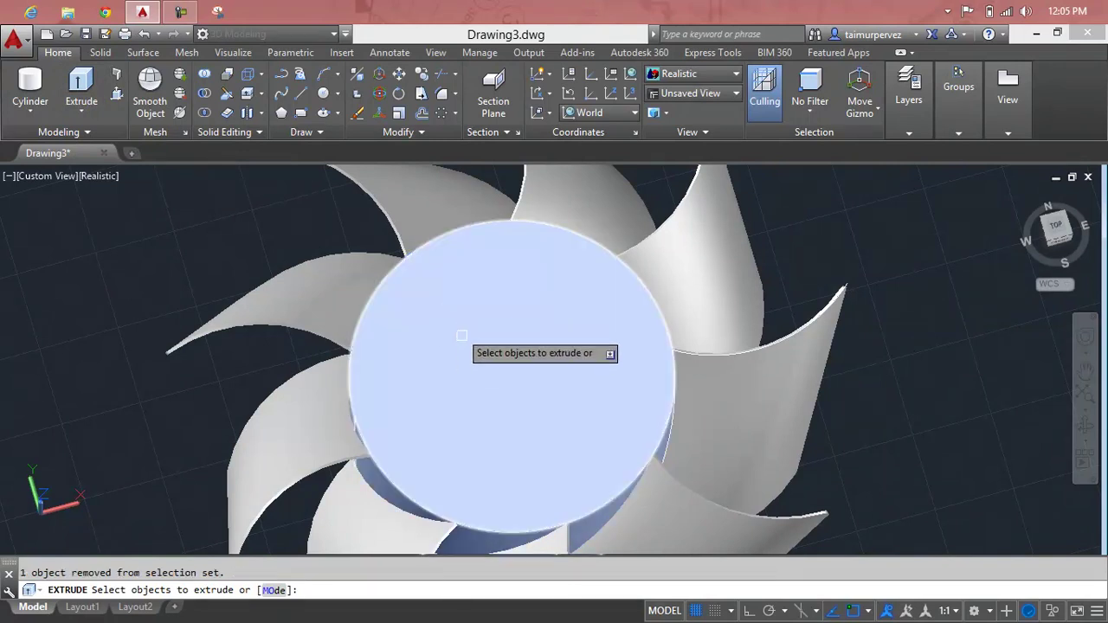
key("Escape")
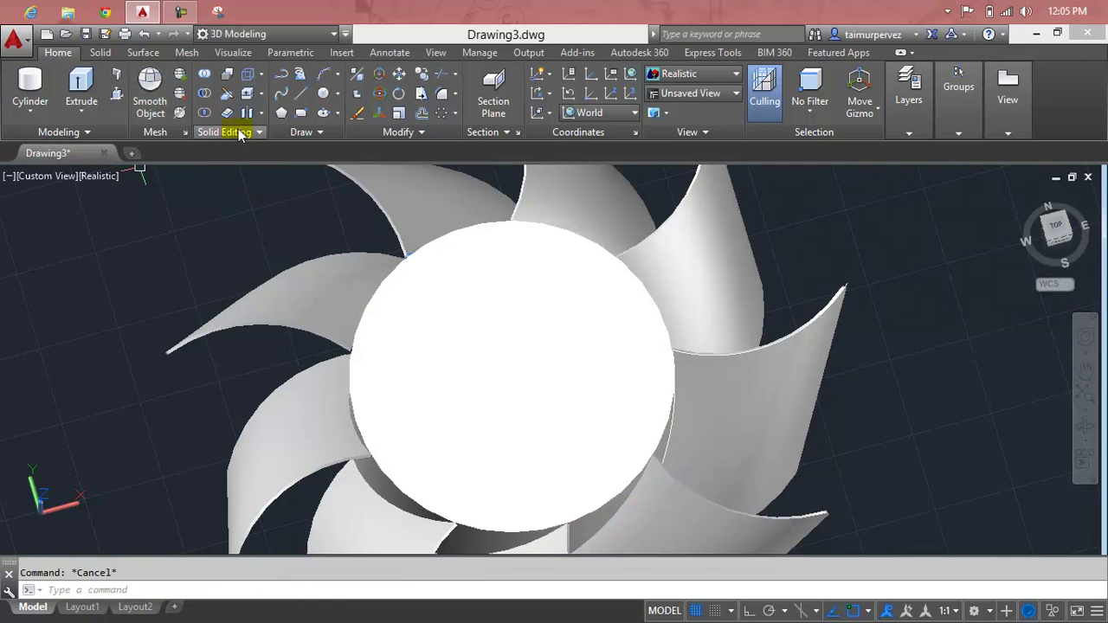
left_click(248, 95)
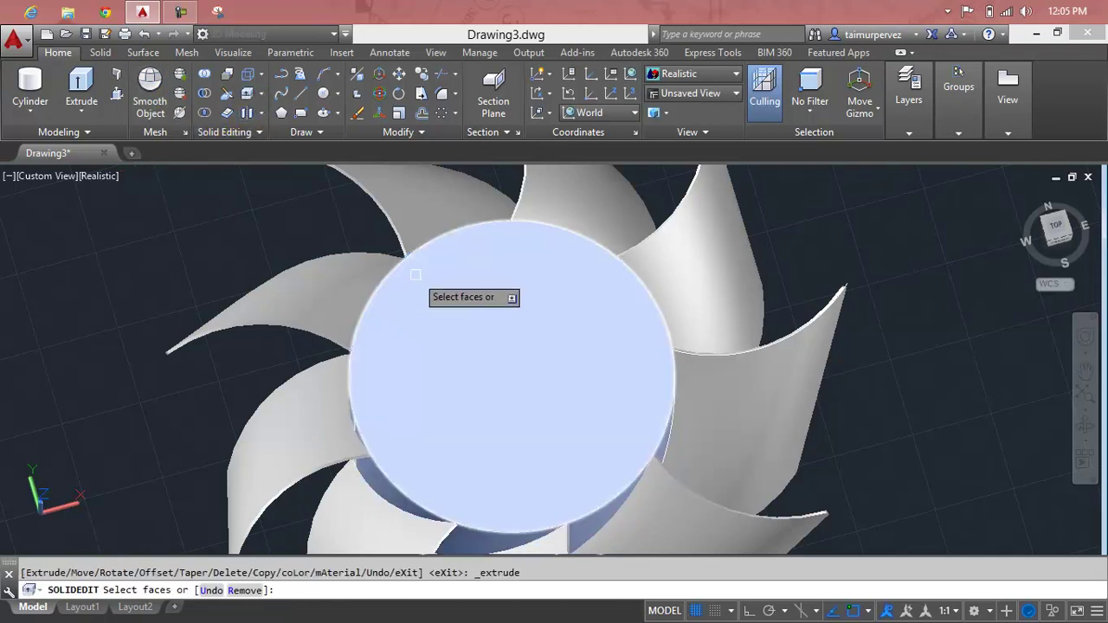
left_click(509, 370)
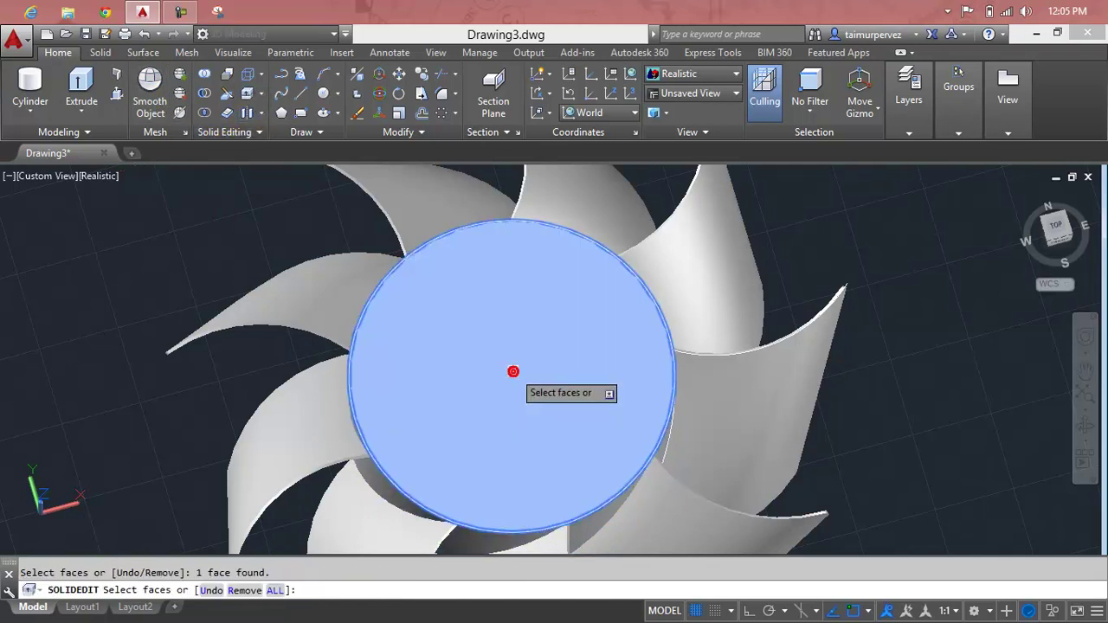
key("Return")
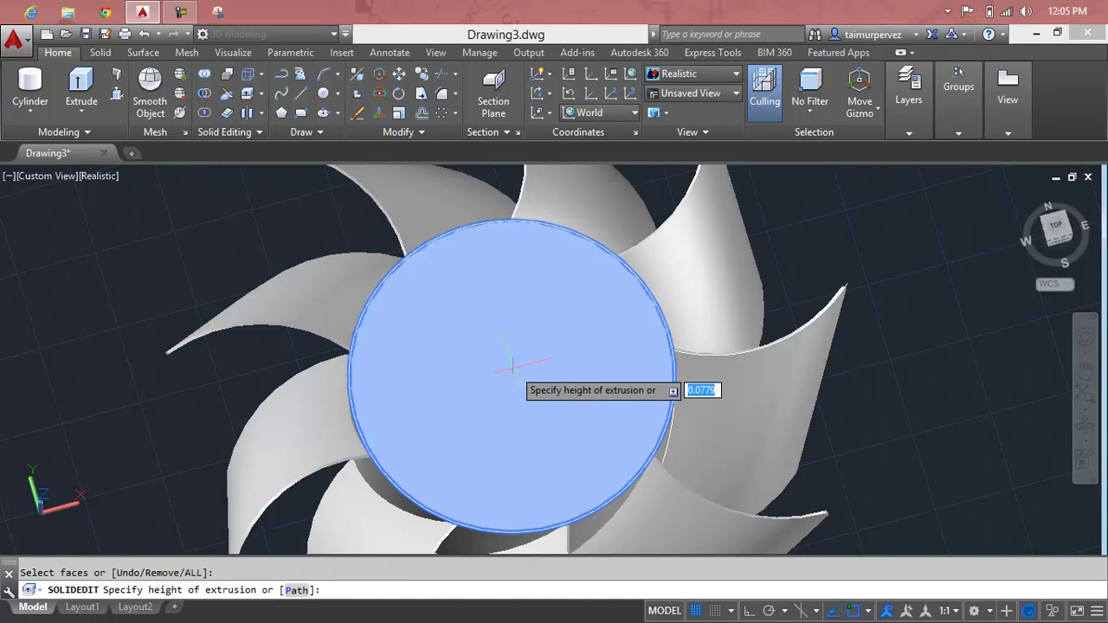
middle_click_drag(511, 368, 506, 279, "shift")
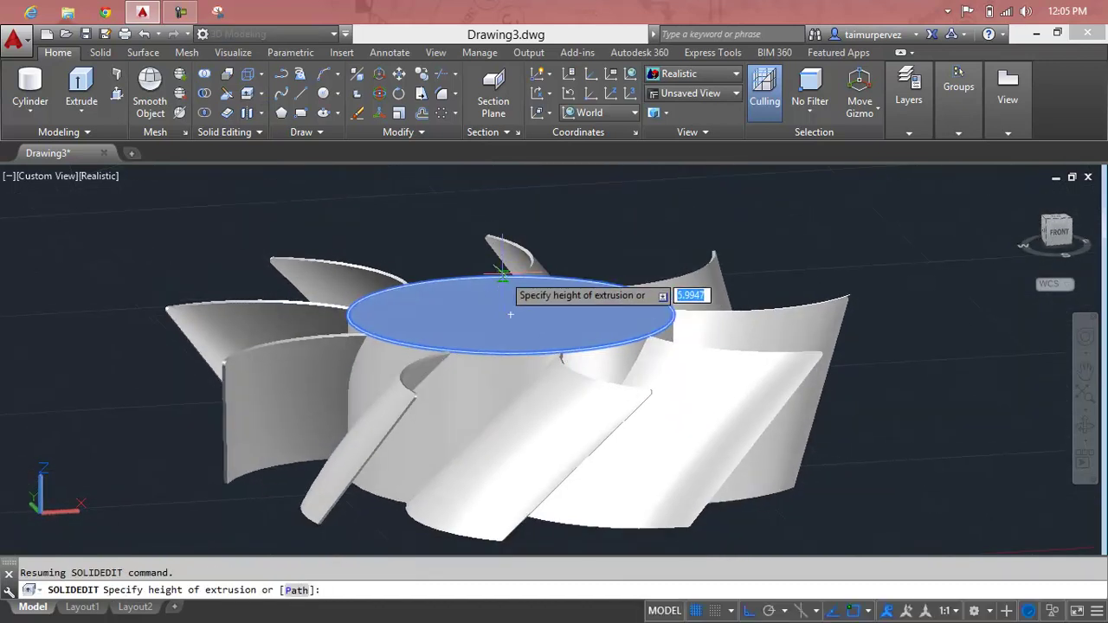
type("5")
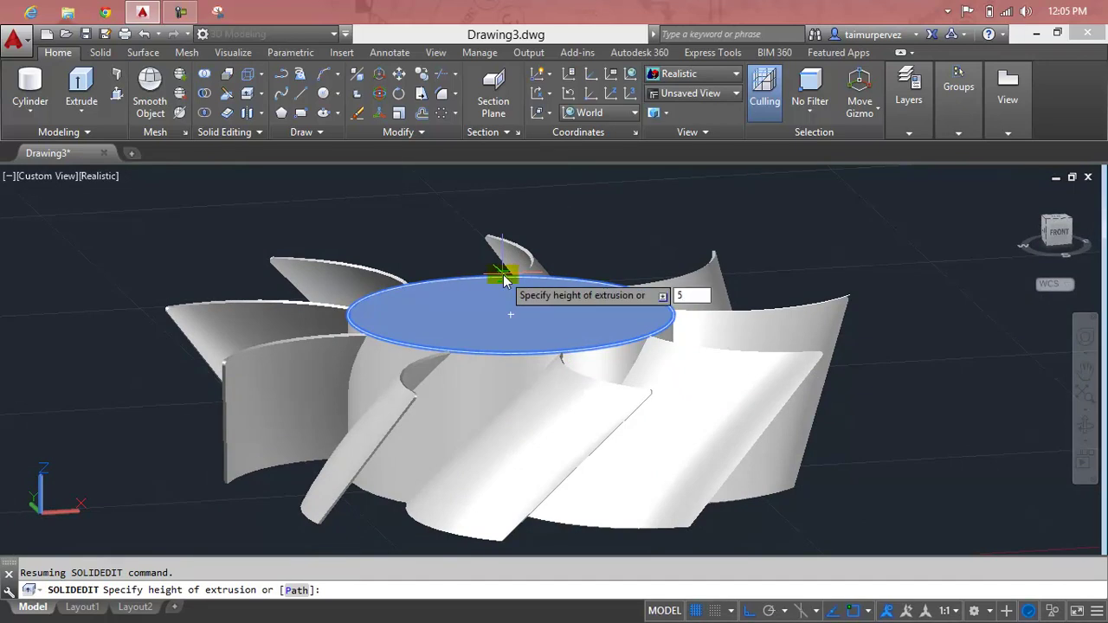
key("Return")
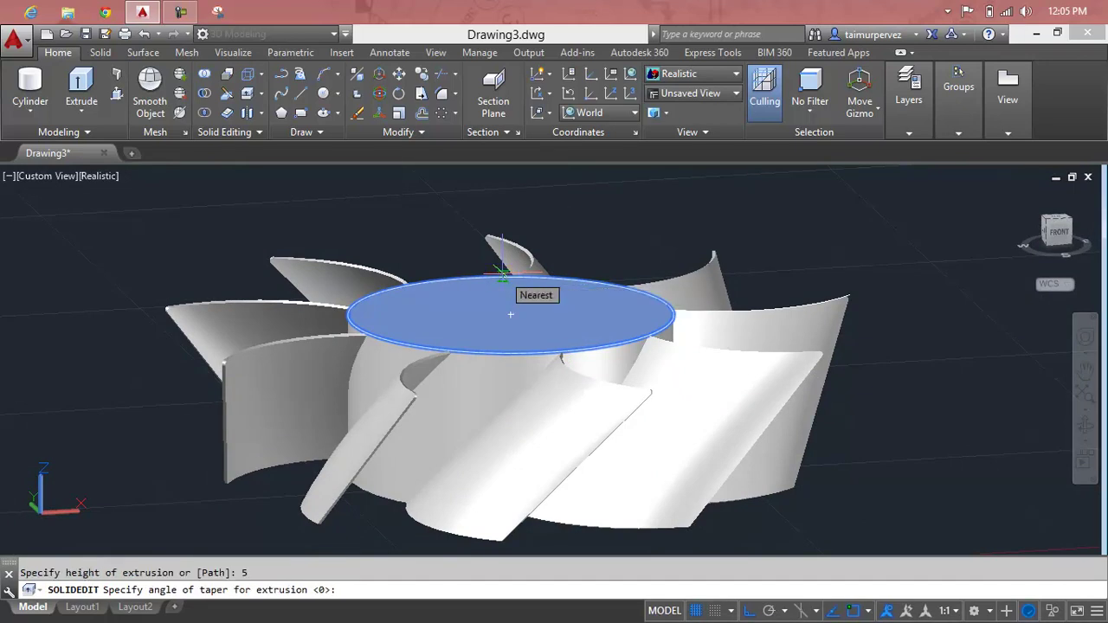
key("Return")
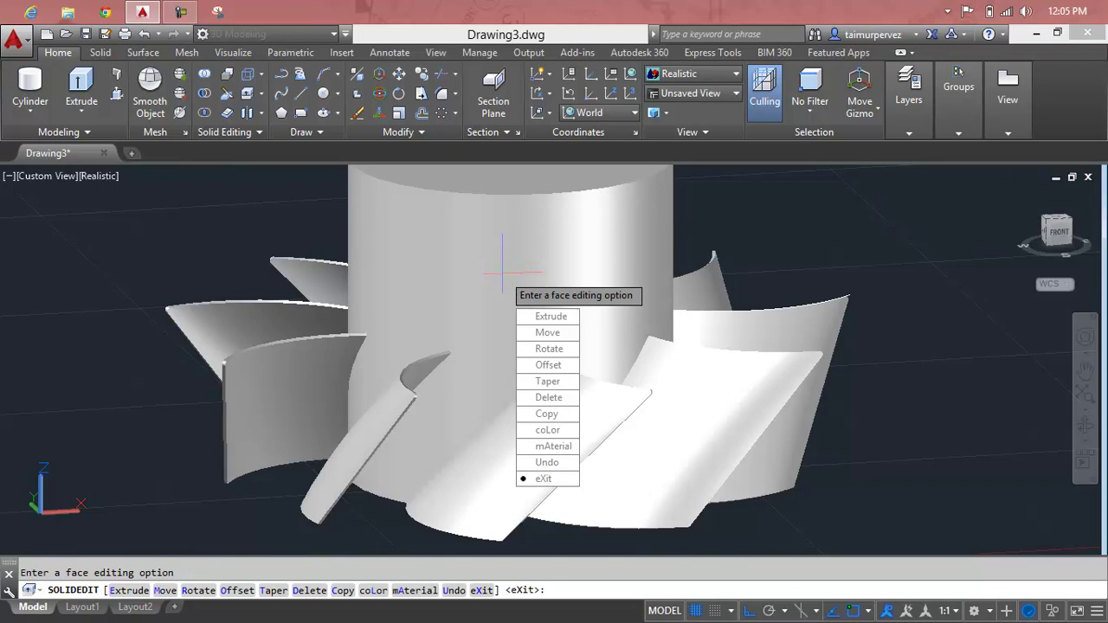
key("Escape")
key("ctrl+z")
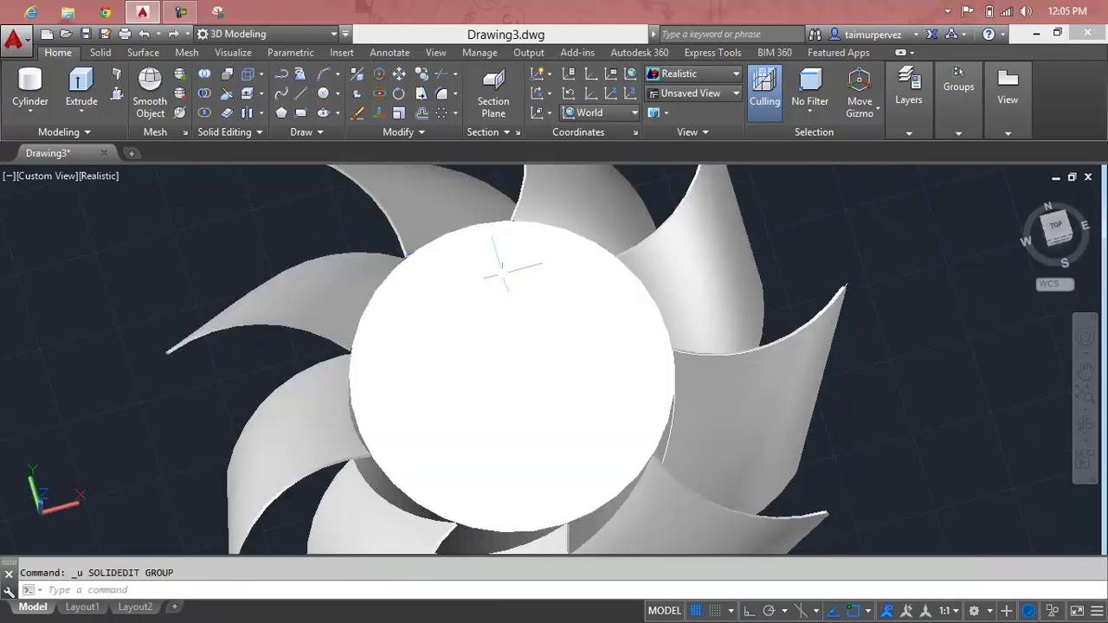
scroll(501, 303, "down", 3)
mouse_move(494, 364)
middle_mouse_down("shift")
mouse_move(481, 312)
mouse_move(487, 211)
middle_mouse_up("shift")
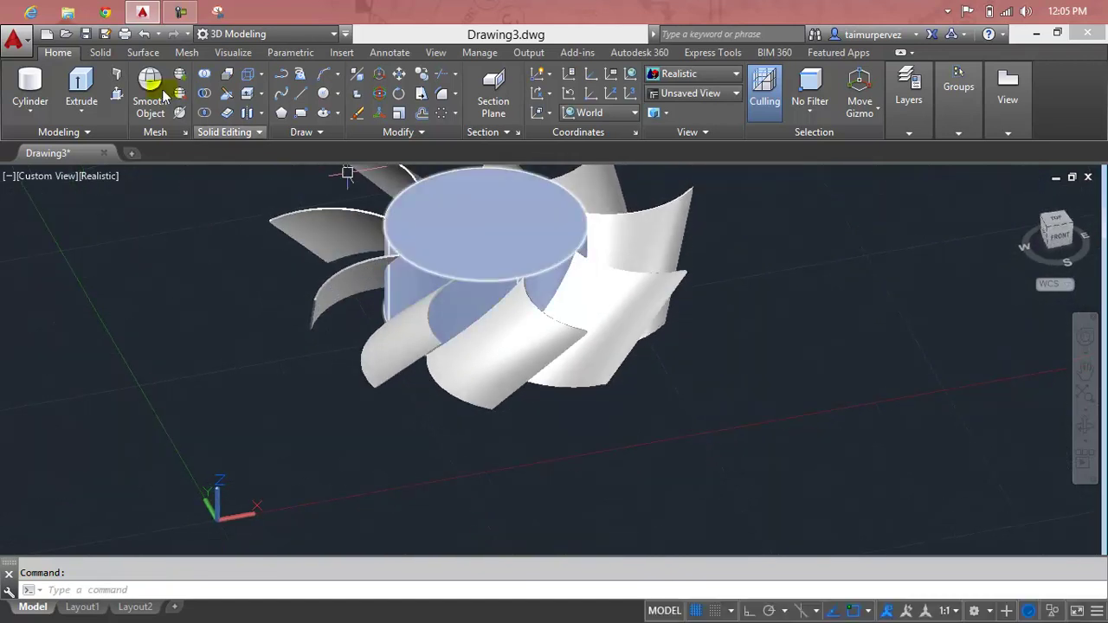
Abandon a first face-extrude attempt on the hub and orbit to a near-top view.
left_click(247, 93)
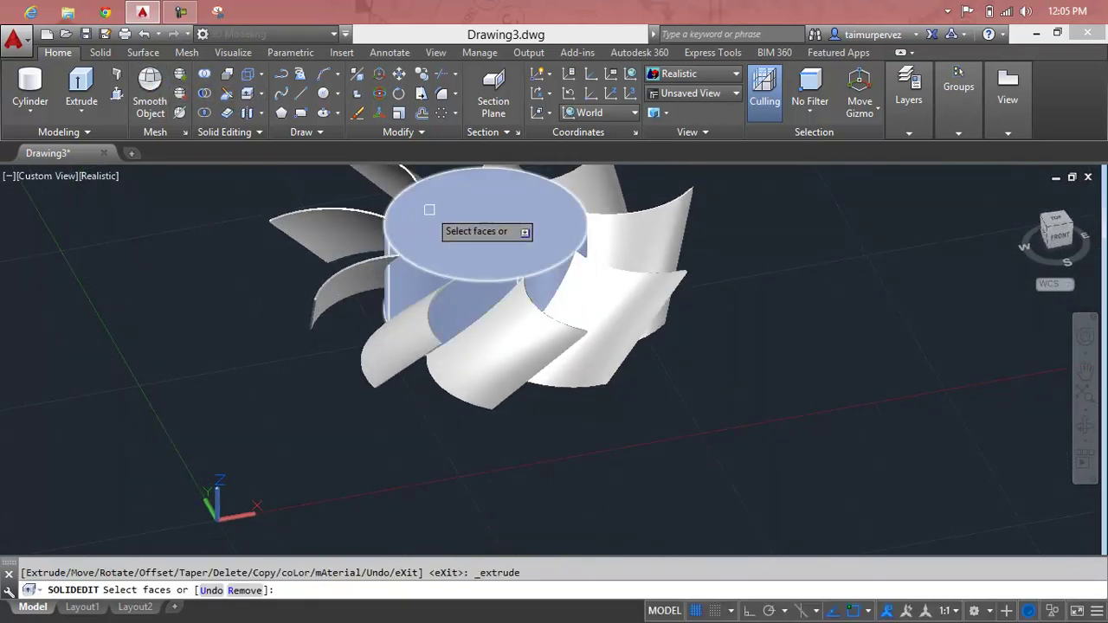
left_click(474, 227)
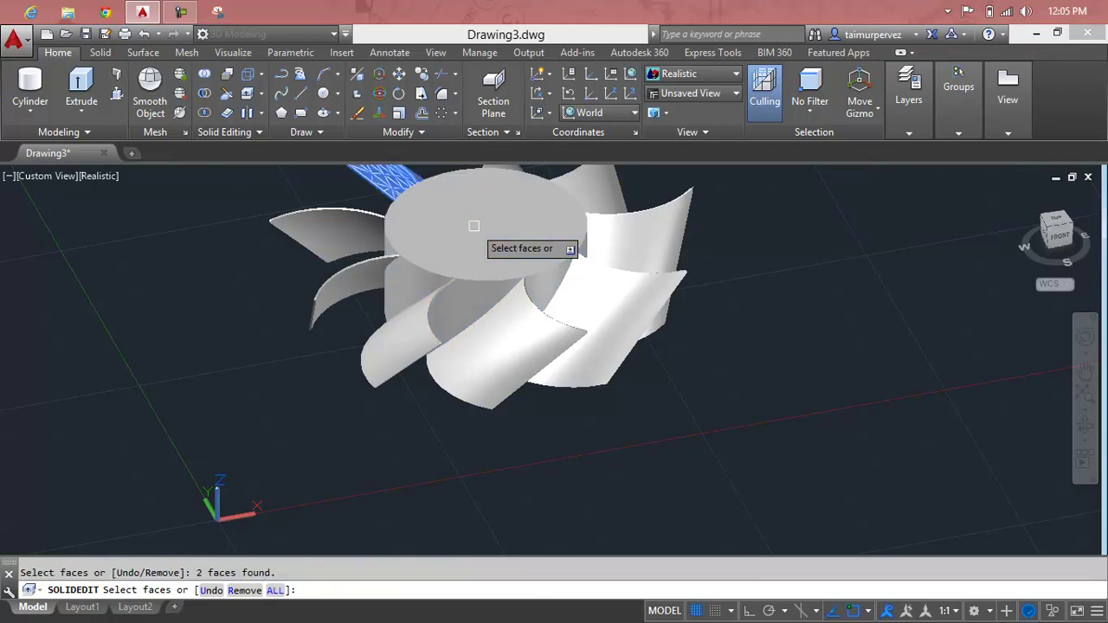
key("Escape")
middle_click_drag(475, 227, 477, 314, "shift")
Extrude the hub's top circular face by 2 with zero taper.
left_click(247, 93)
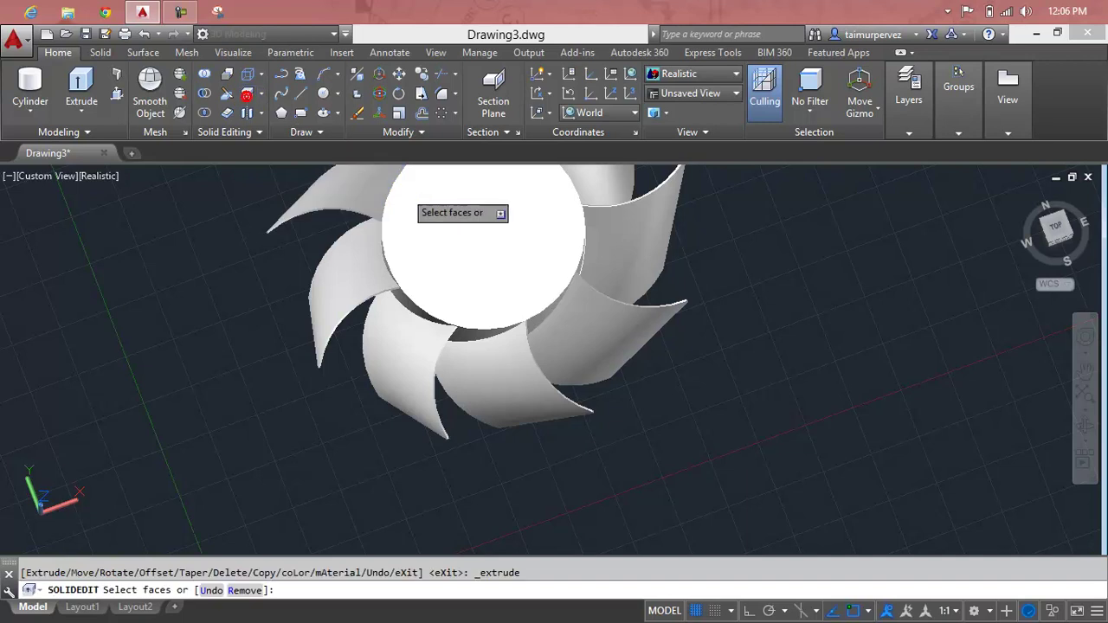
left_click(455, 235)
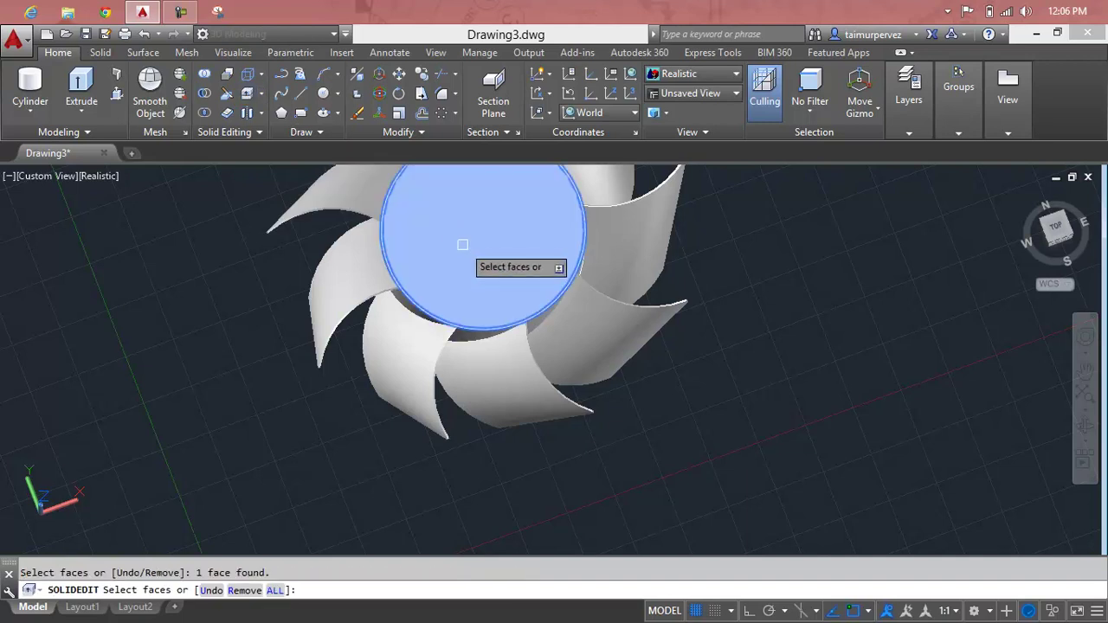
key("Return")
type("2")
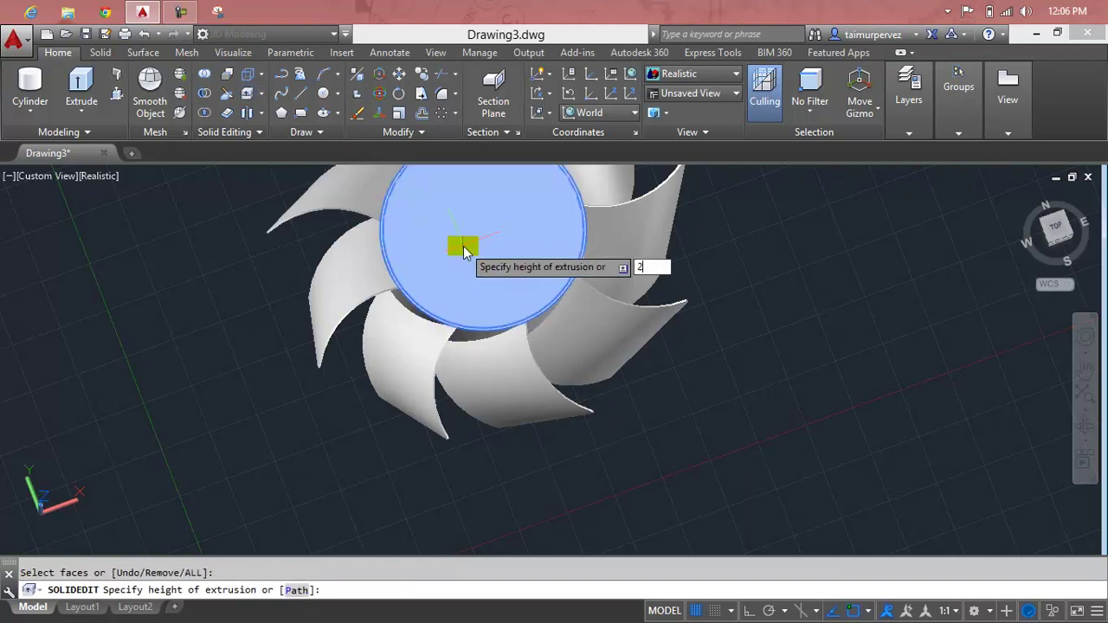
key("Return")
key("Return")
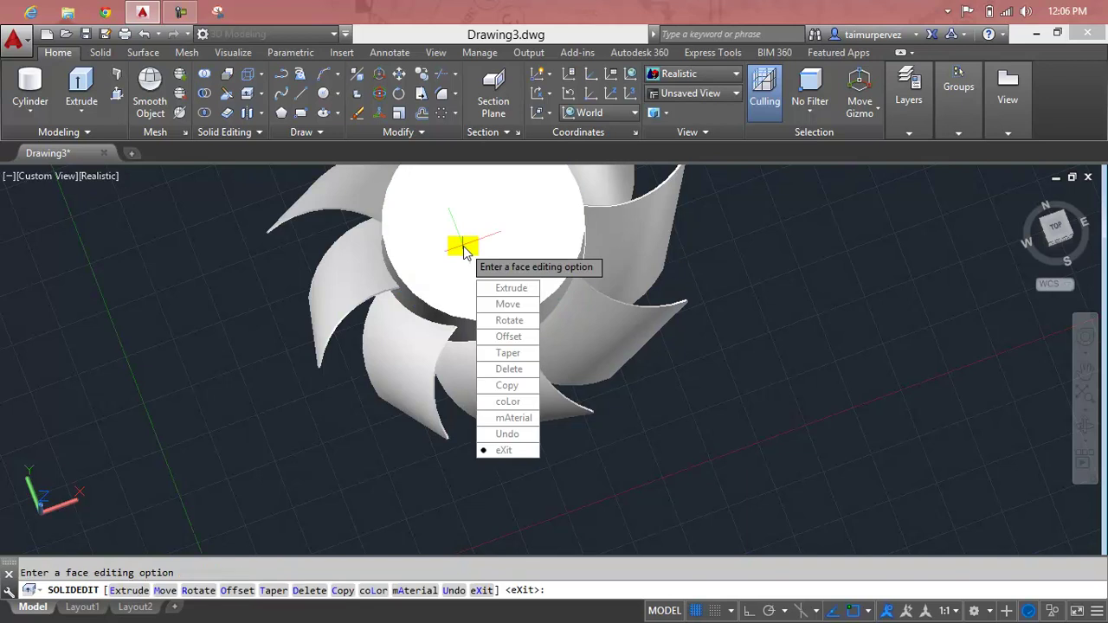
key("Return")
key("Return")
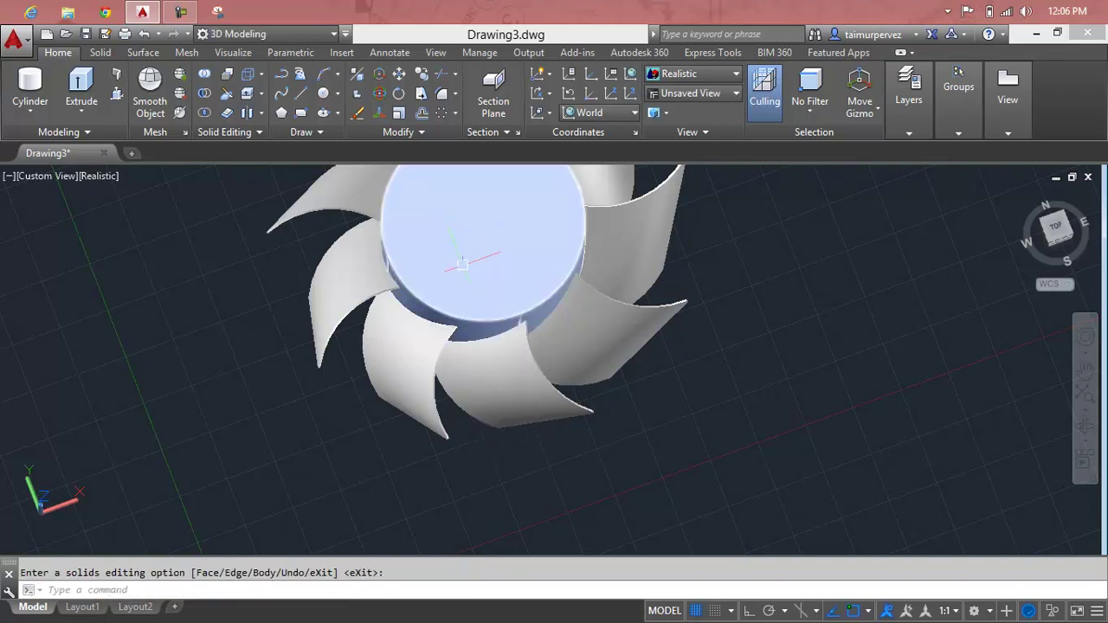
key("Escape")
mouse_move(463, 264)
middle_mouse_down("shift")
mouse_move(480, 180)
mouse_move(468, 251)
middle_mouse_up("shift")
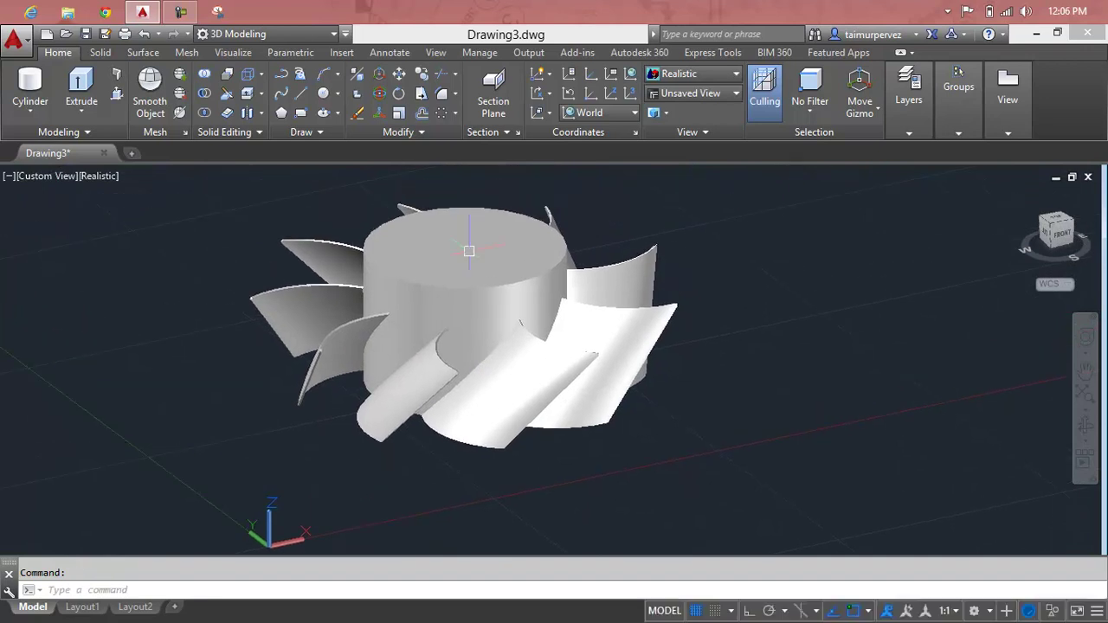
scroll(469, 251, "up", 3)
Apply a radius-2 fillet to the hub cylinder's top circular edge.
type("f")
key("Return")
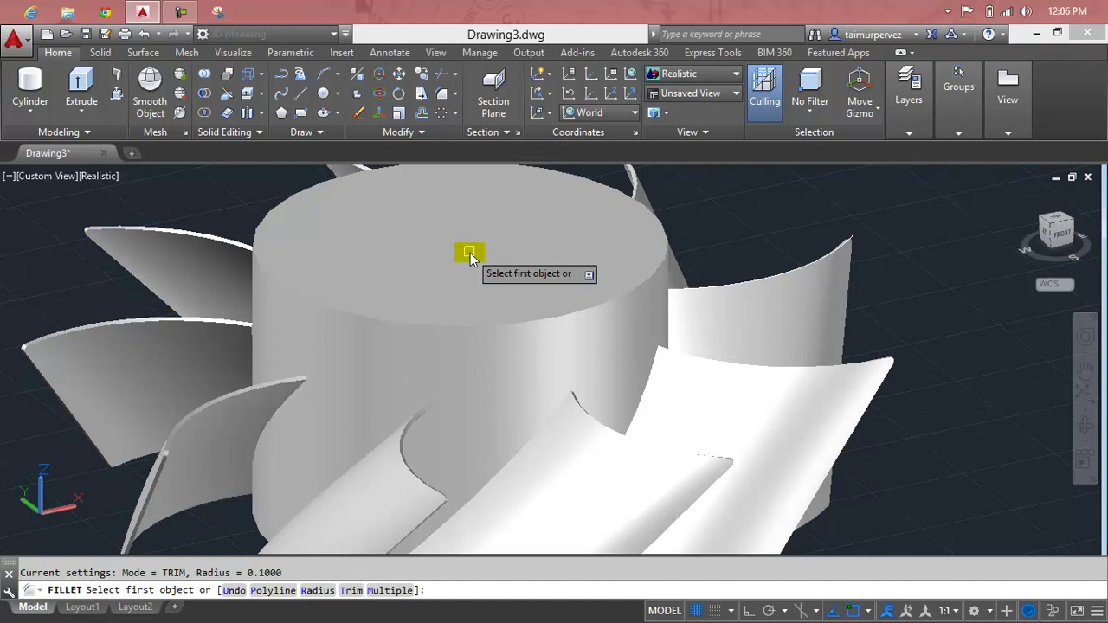
type("r")
key("Return")
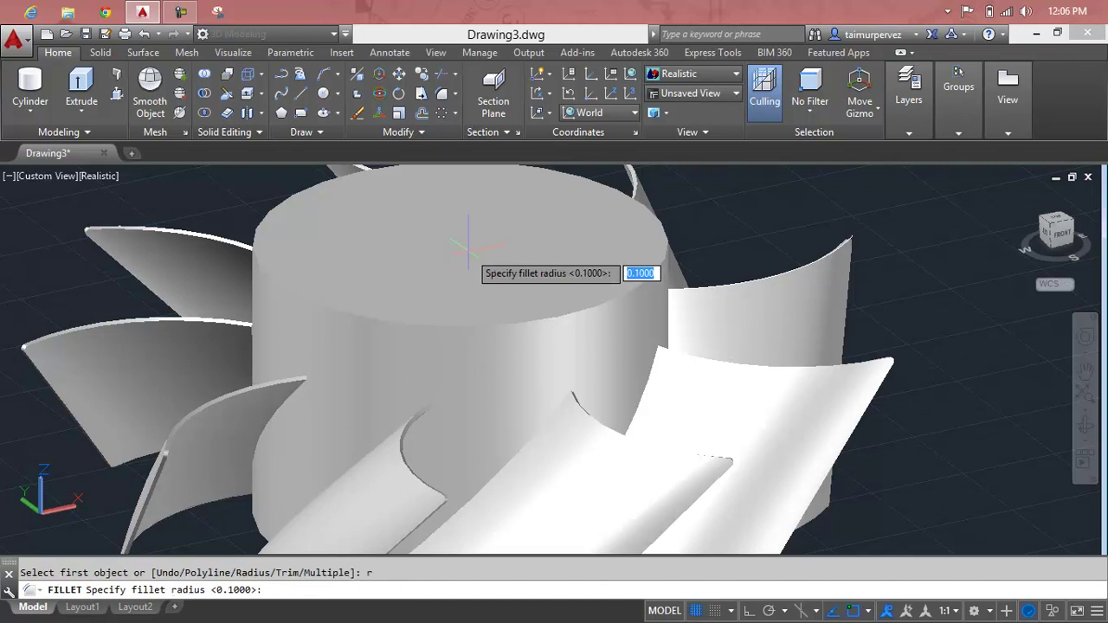
type("2")
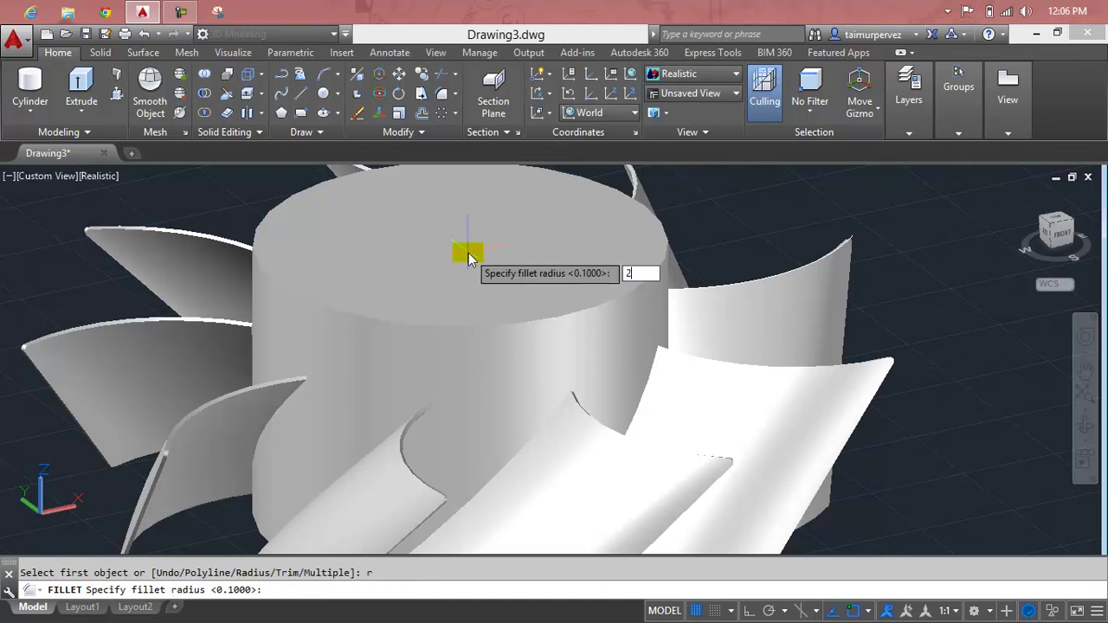
key("Return")
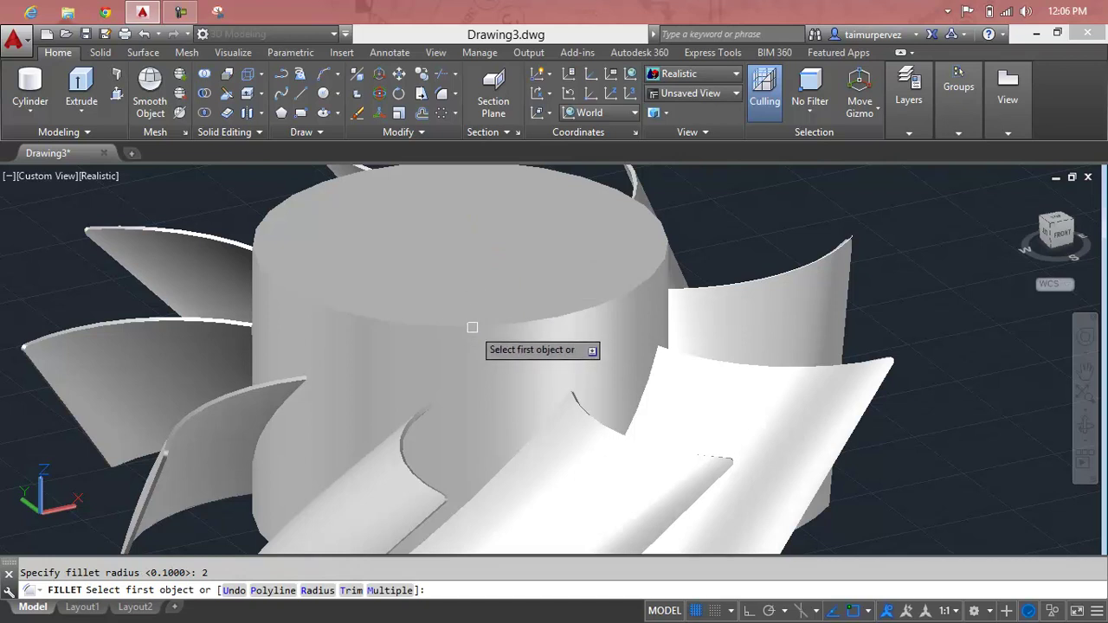
left_click(471, 327)
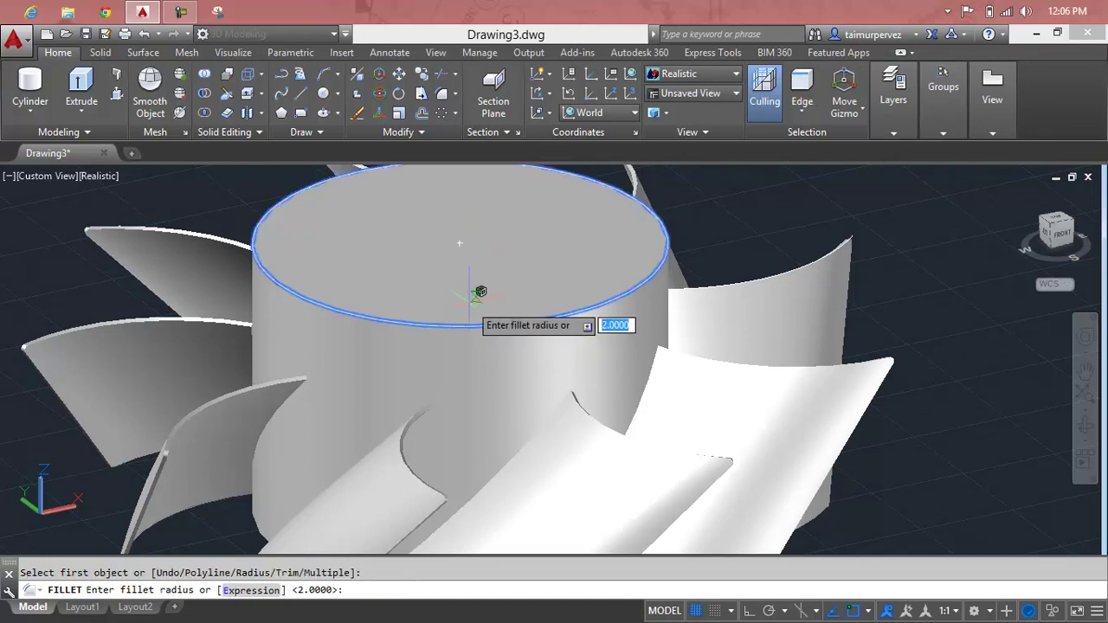
key("Return")
key("Return")
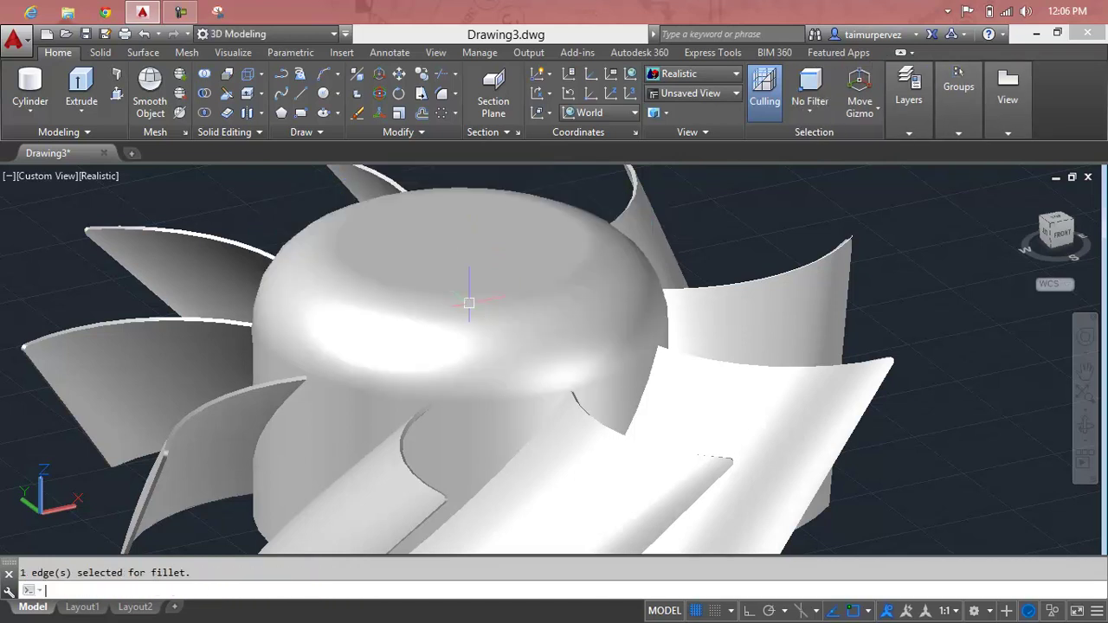
scroll(469, 303, "down", 3)
key("Escape")
Orbit to inspect the rounded hub, then view the fan from the top.
mouse_move(538, 258)
middle_mouse_down("shift")
mouse_move(363, 273)
mouse_move(466, 318)
middle_mouse_up("shift")
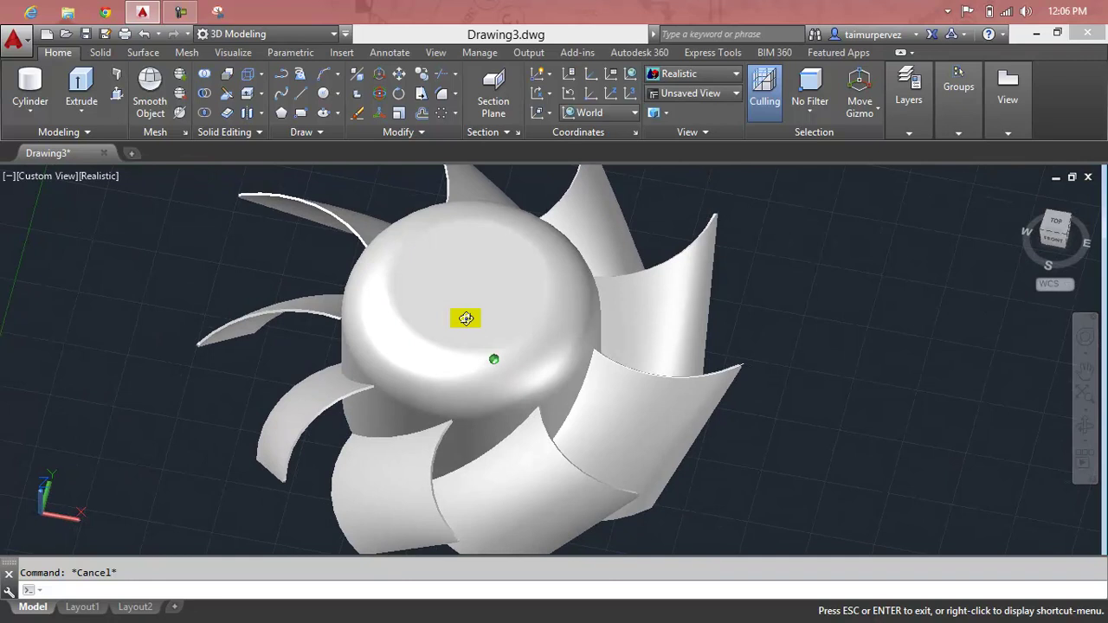
left_click(443, 293)
key("Escape")
scroll(544, 325, "down", 2)
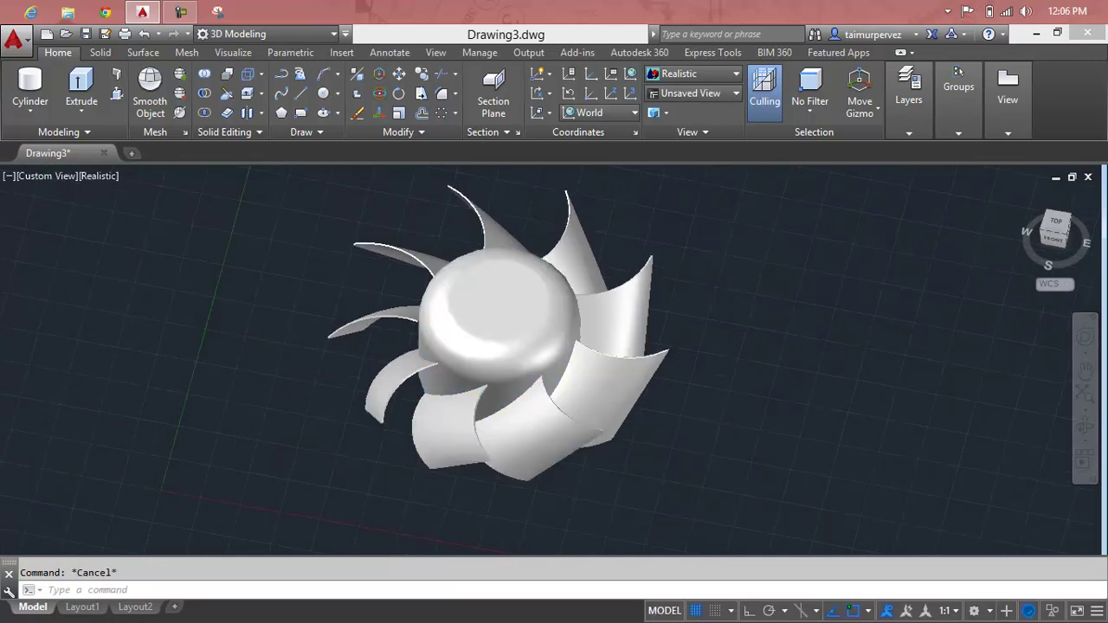
scroll(545, 325, "down", 2)
scroll(541, 333, "up", 2)
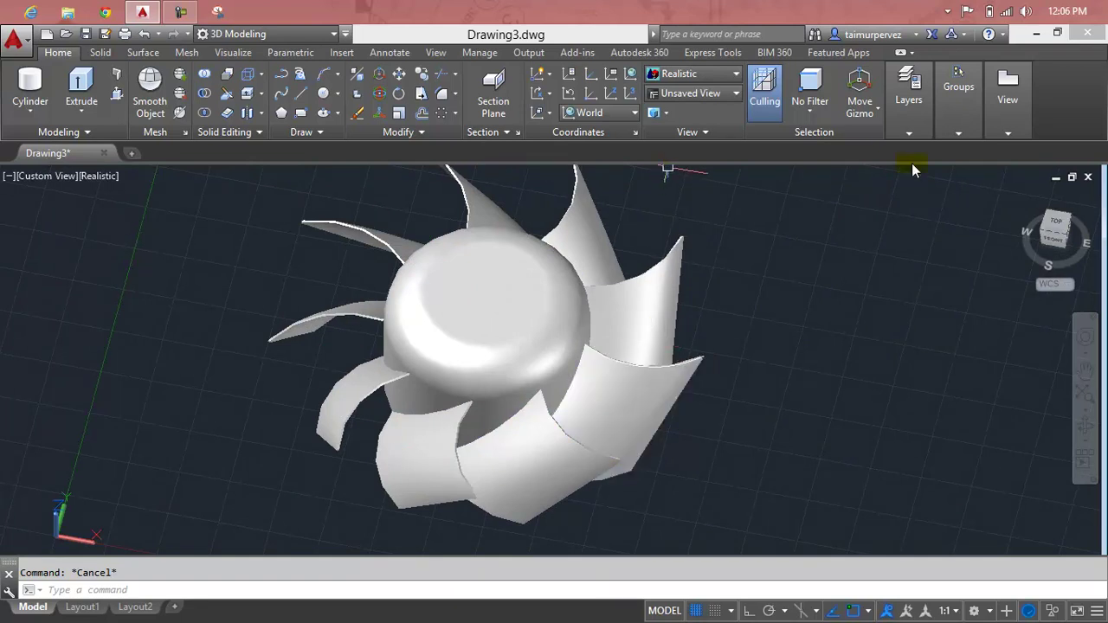
left_click(1054, 225)
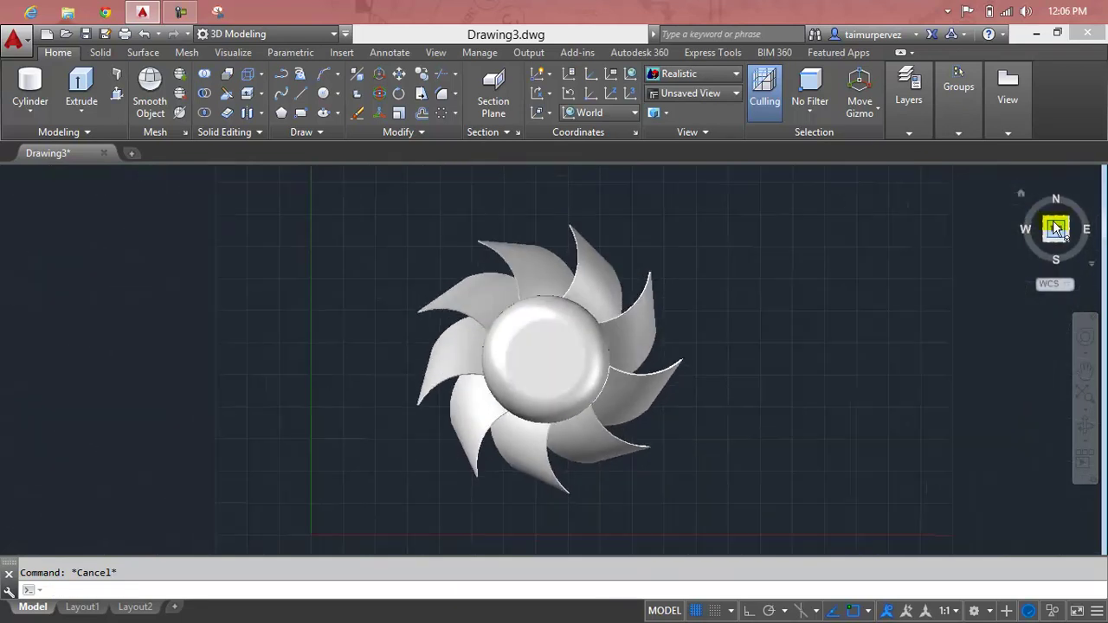
scroll(541, 297, "up", 3)
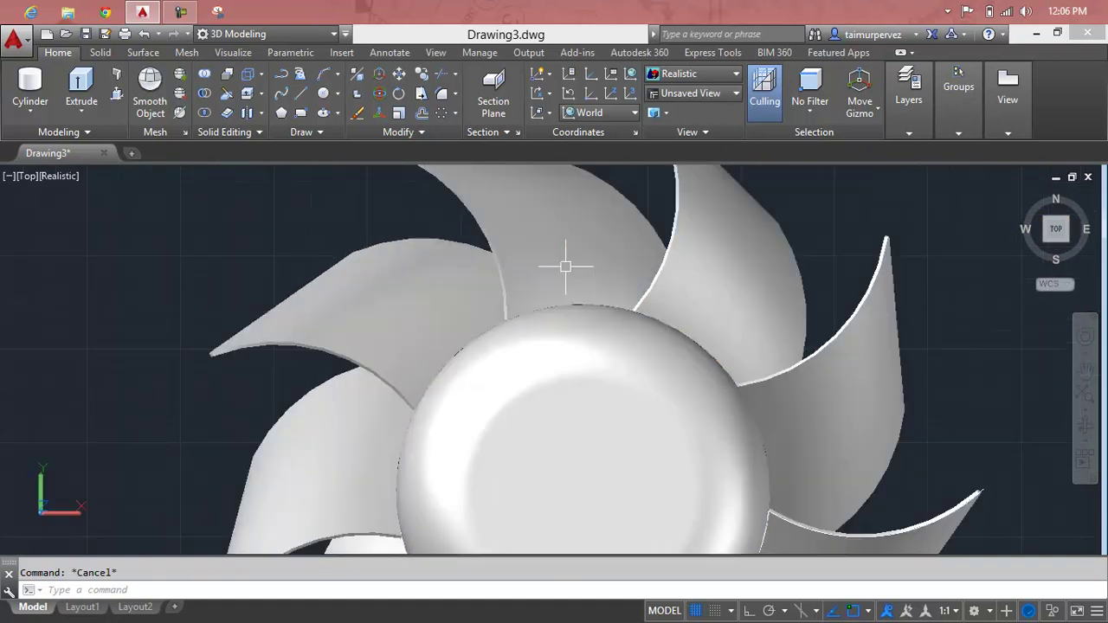
scroll(652, 260, "down", 3)
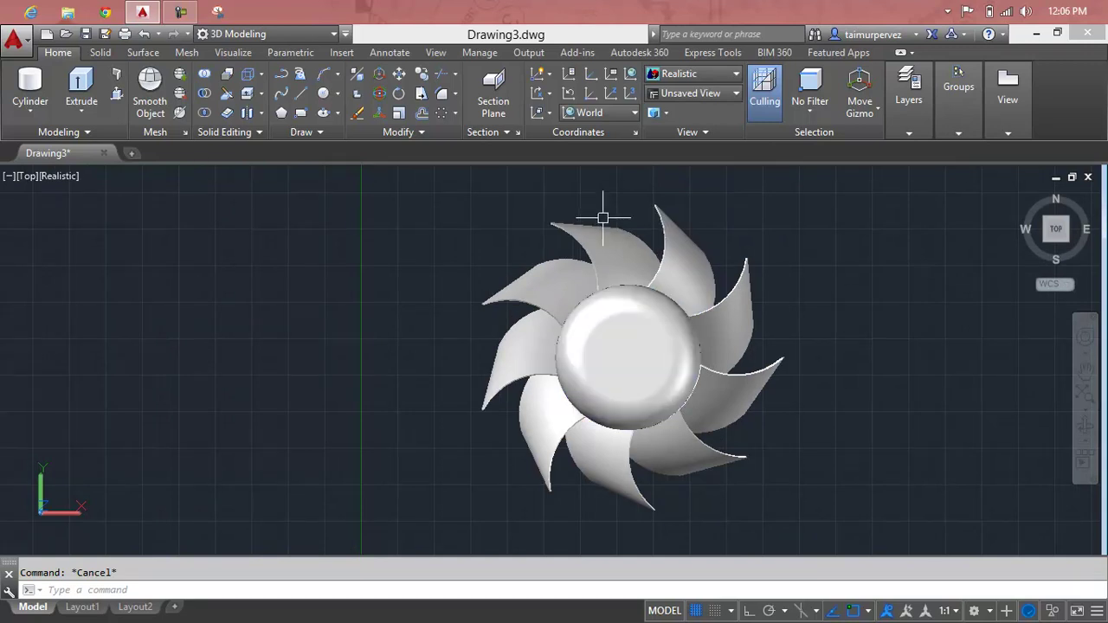
Align the UCS to the hub's flat top face.
middle_click_drag(604, 218, 519, 224)
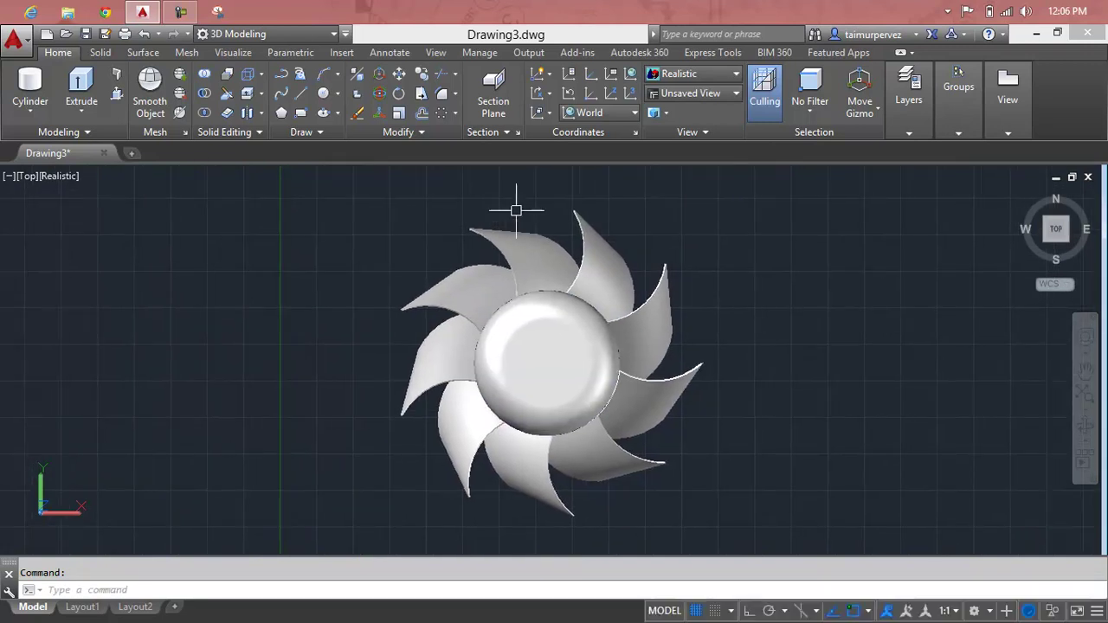
left_click(550, 115)
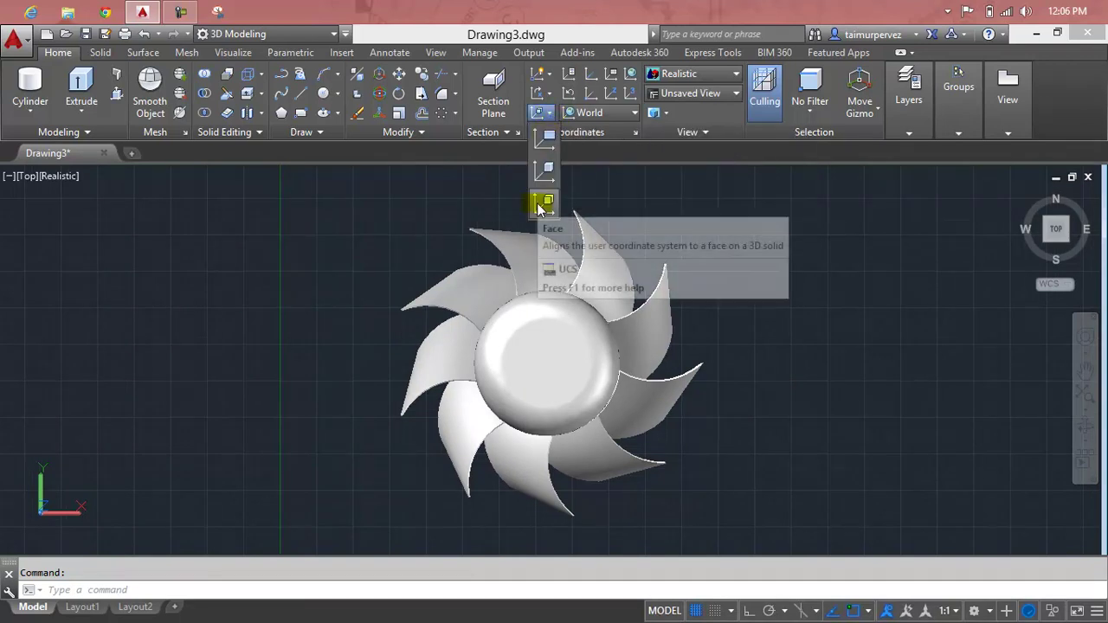
left_click(541, 206)
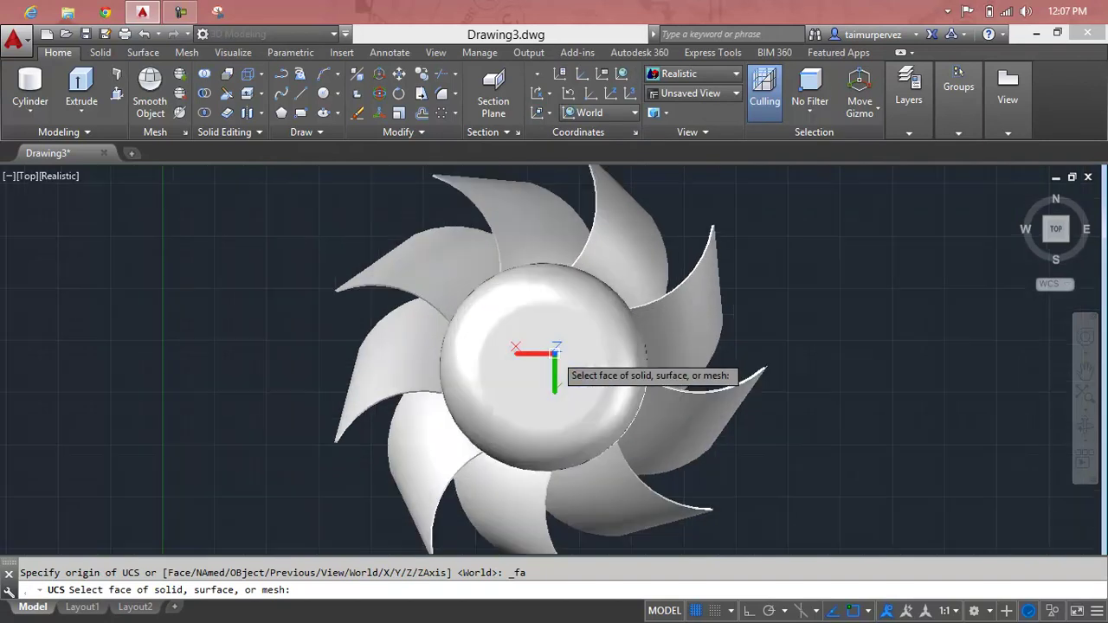
scroll(541, 342, "up", 1)
scroll(549, 355, "up", 2)
left_click(550, 355)
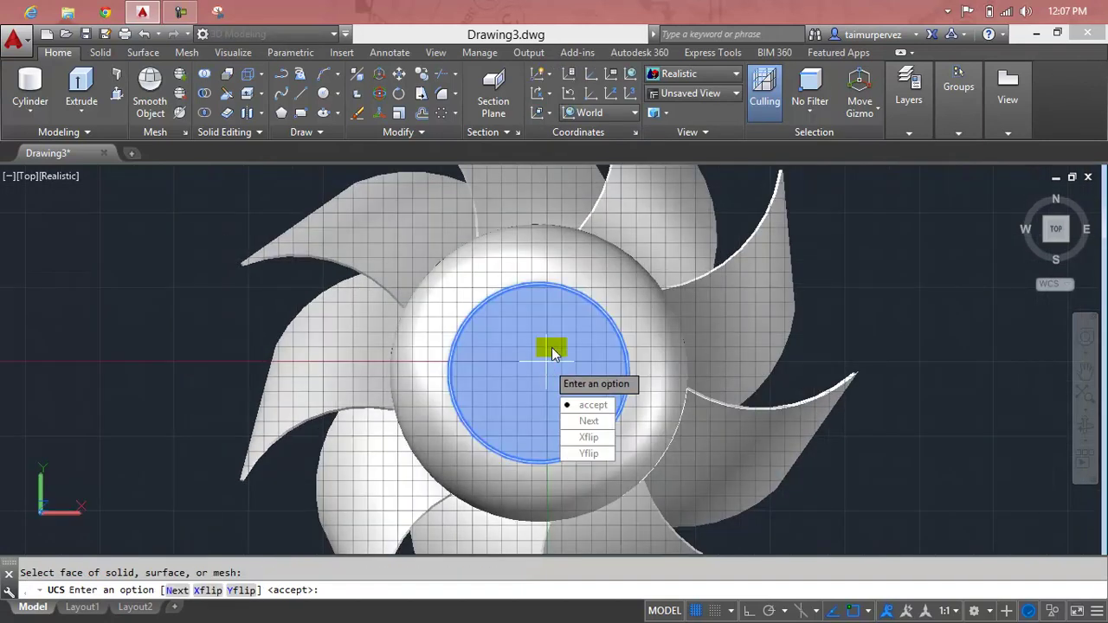
key("Return")
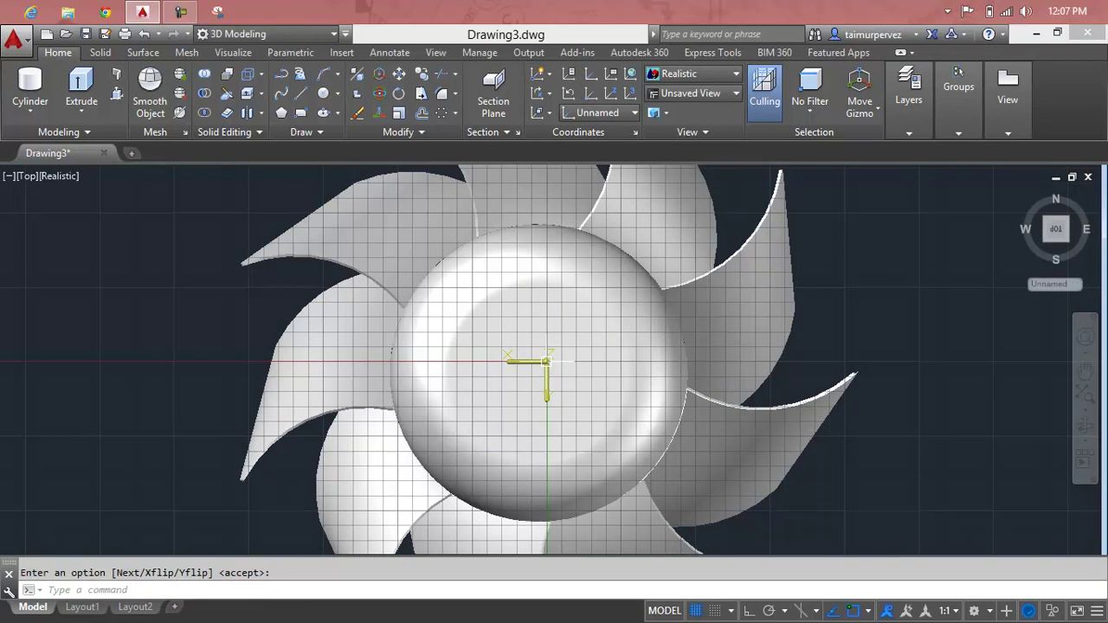
scroll(551, 358, "down", 3)
key("Escape")
type("X")
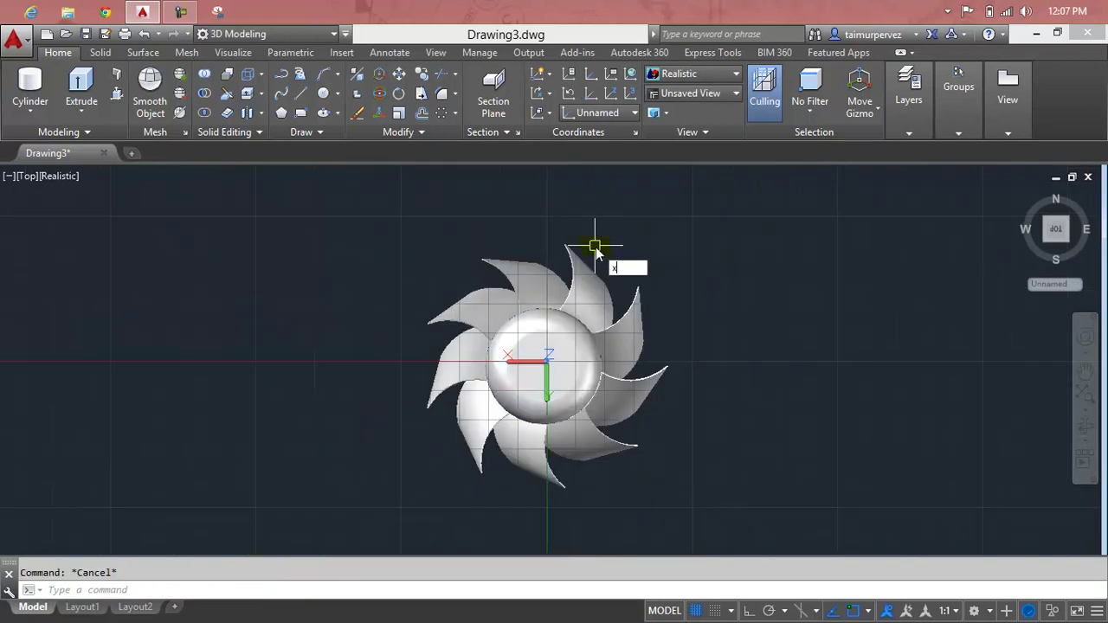
Start a construction line at the hub centre, then abandon it.
type("l")
key("Return")
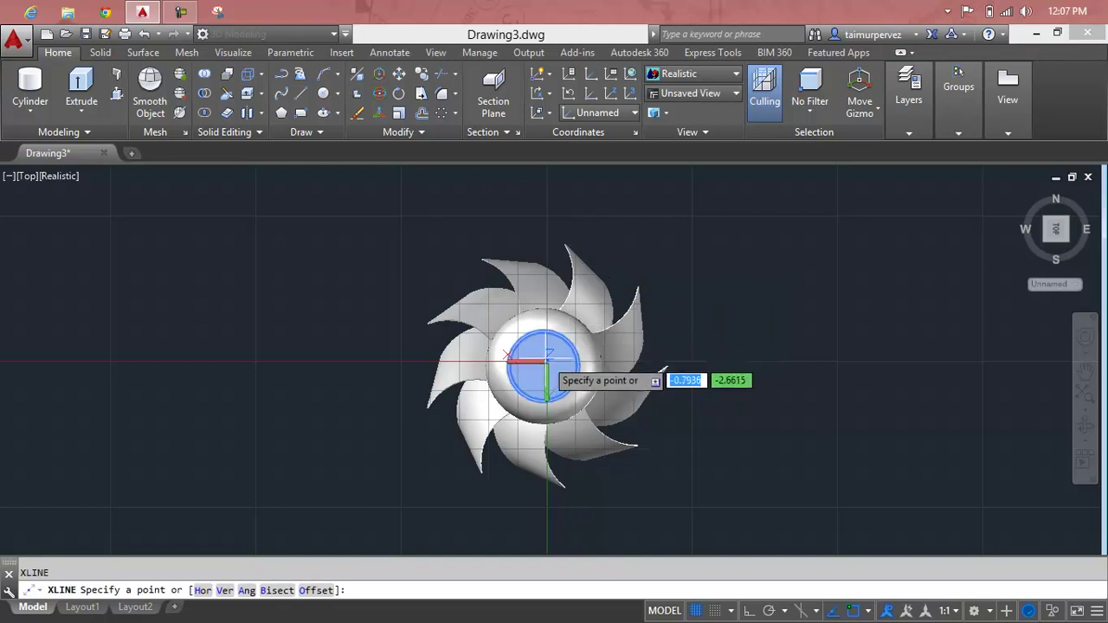
scroll(546, 362, "up", 3)
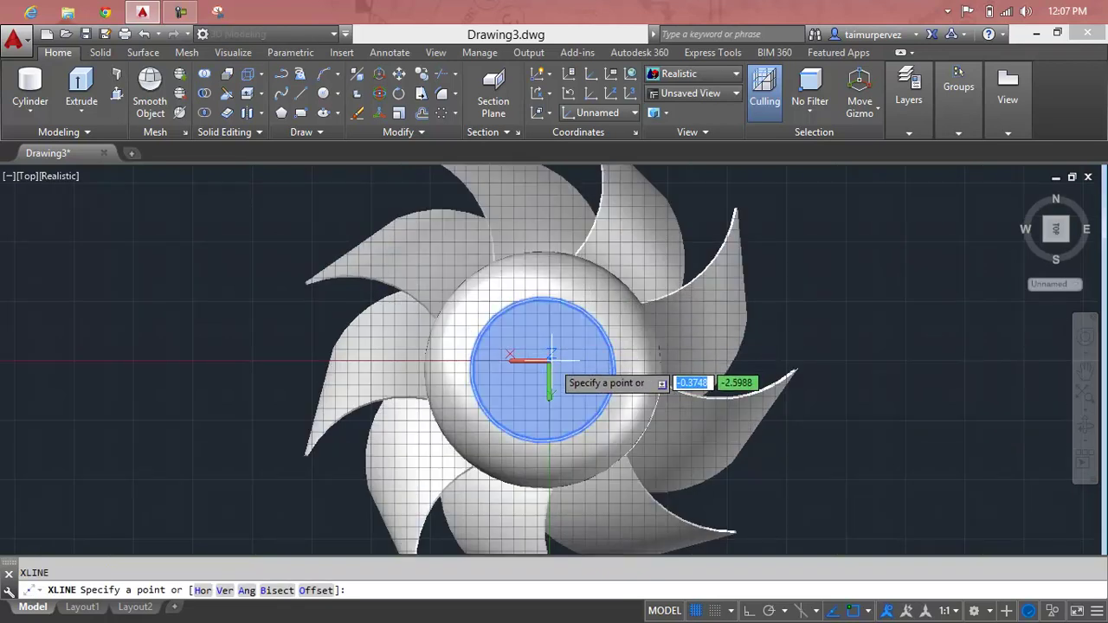
left_click(551, 355)
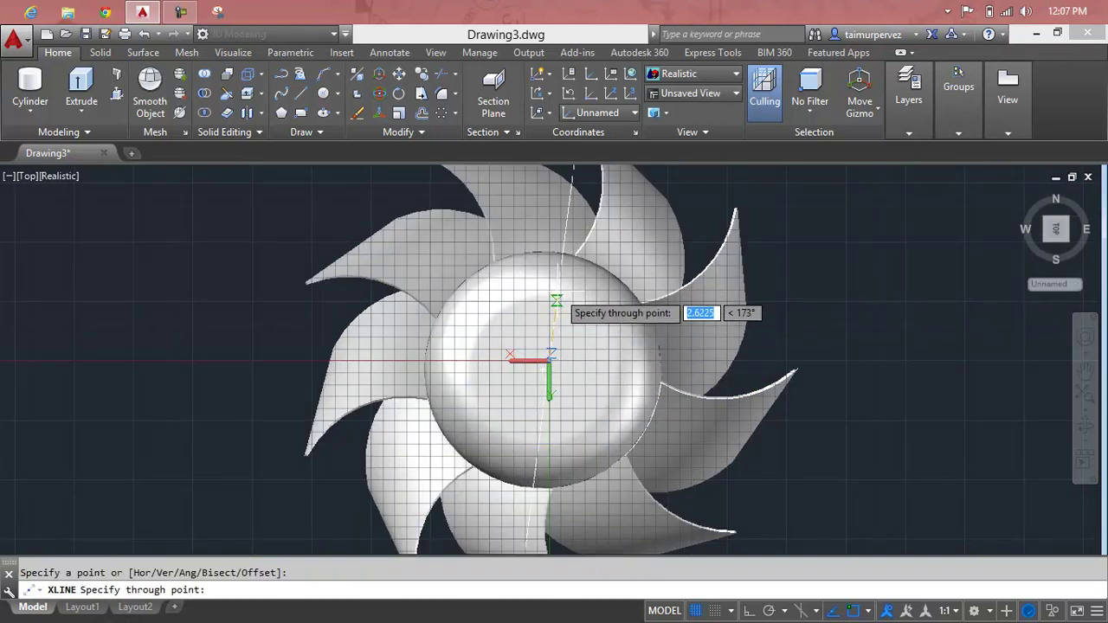
key("Escape")
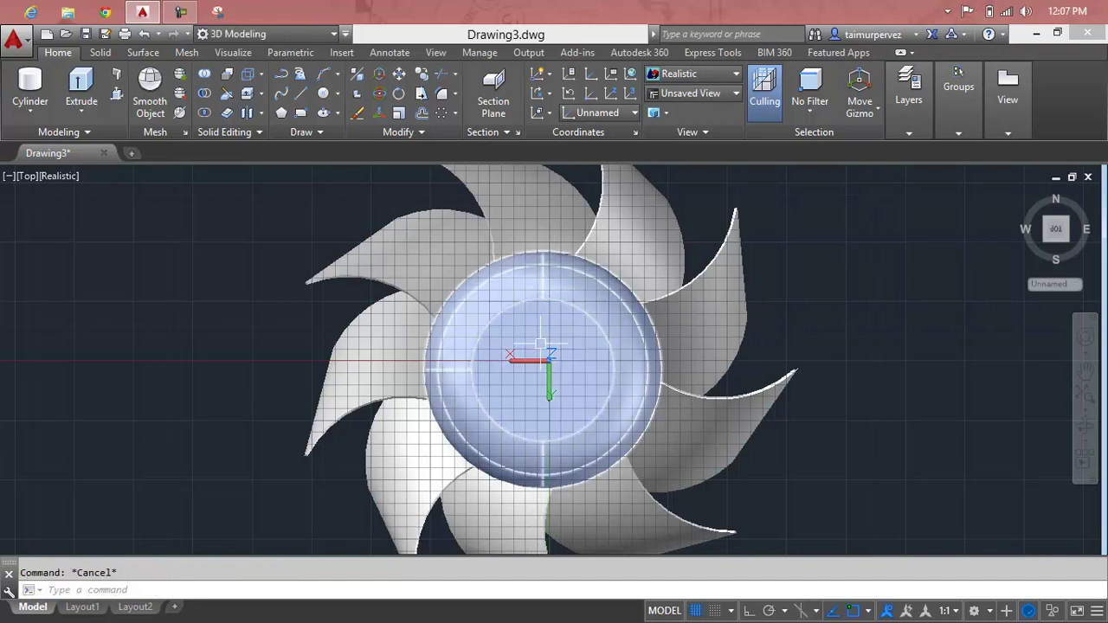
Turn off 'Display at UCS origin point' in the UCS settings.
type("uc")
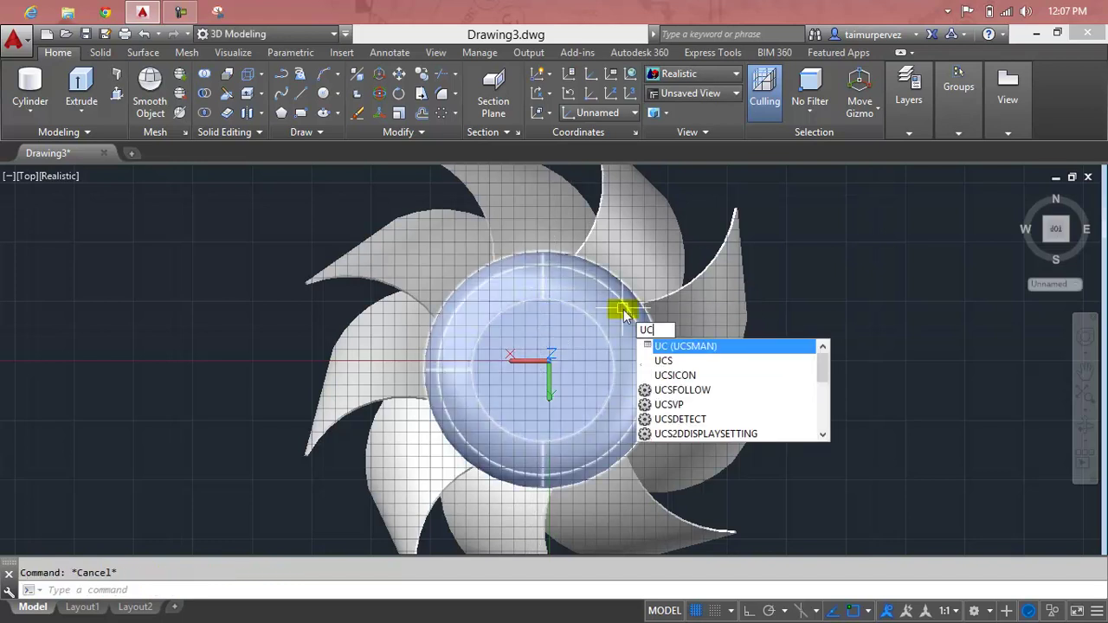
key("Return")
left_click(521, 295)
left_click(544, 447)
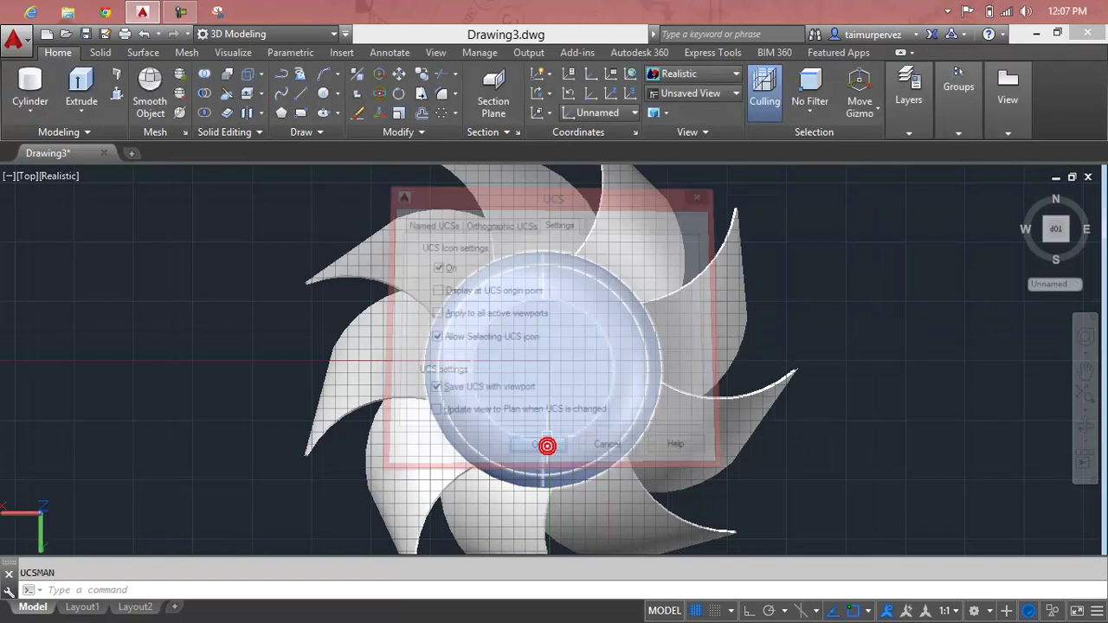
key("Escape")
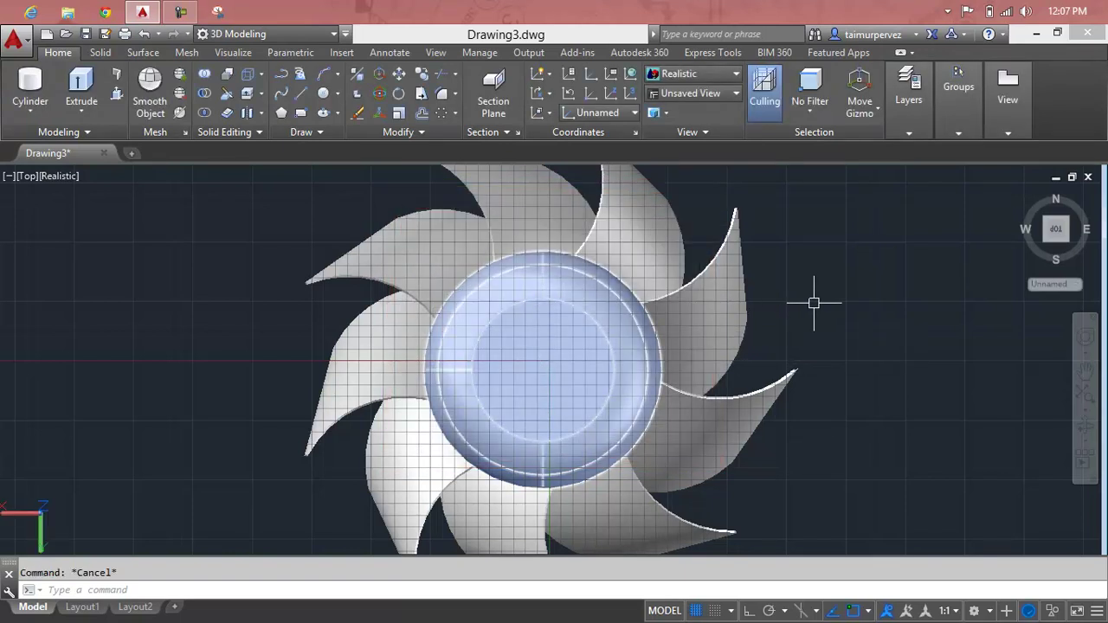
Hide the grid and draw vertical and horizontal construction lines through the hub centre.
key("F7")
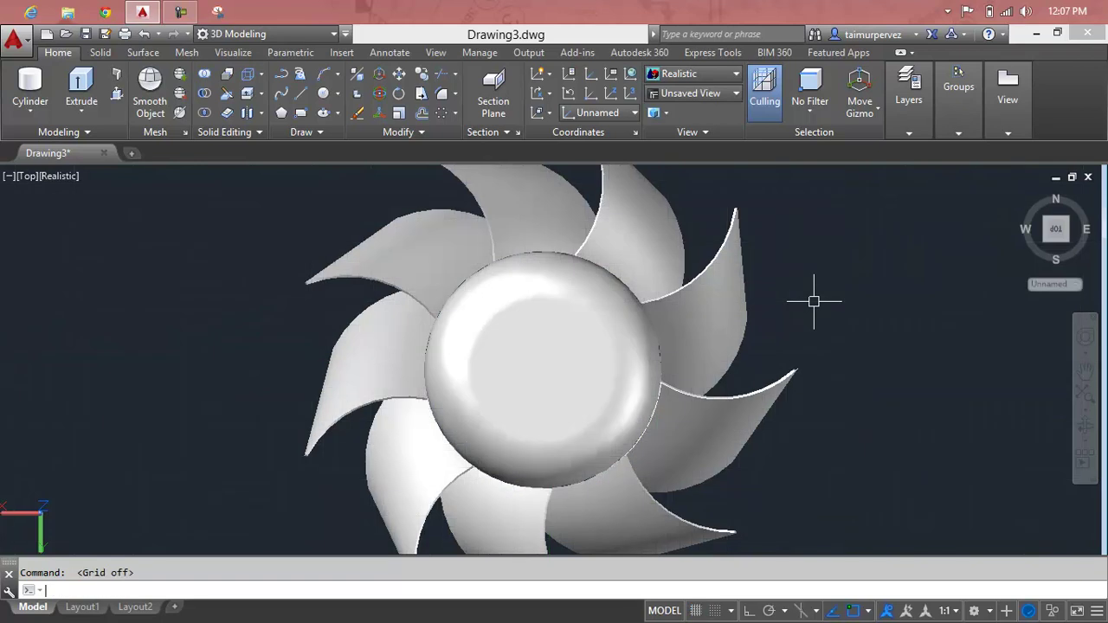
type("xl")
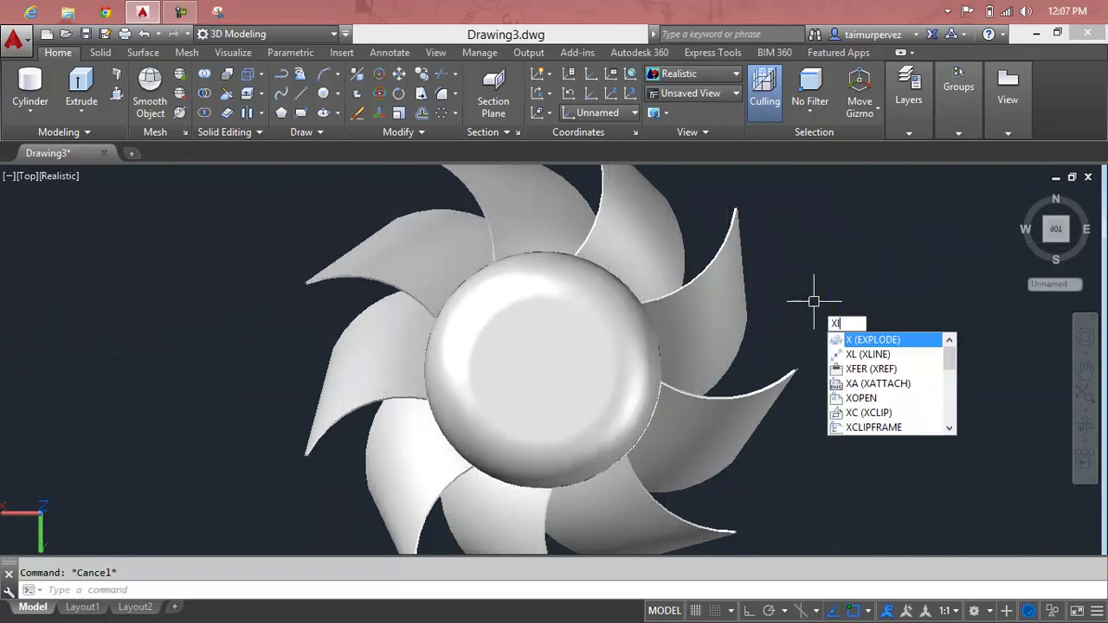
key("Return")
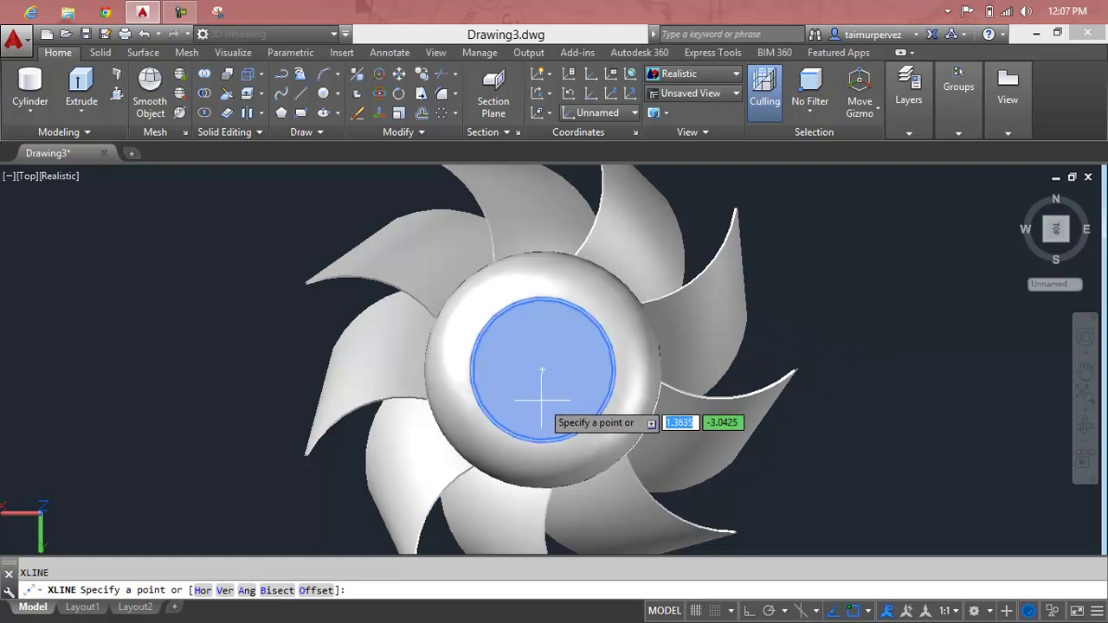
left_click(542, 370)
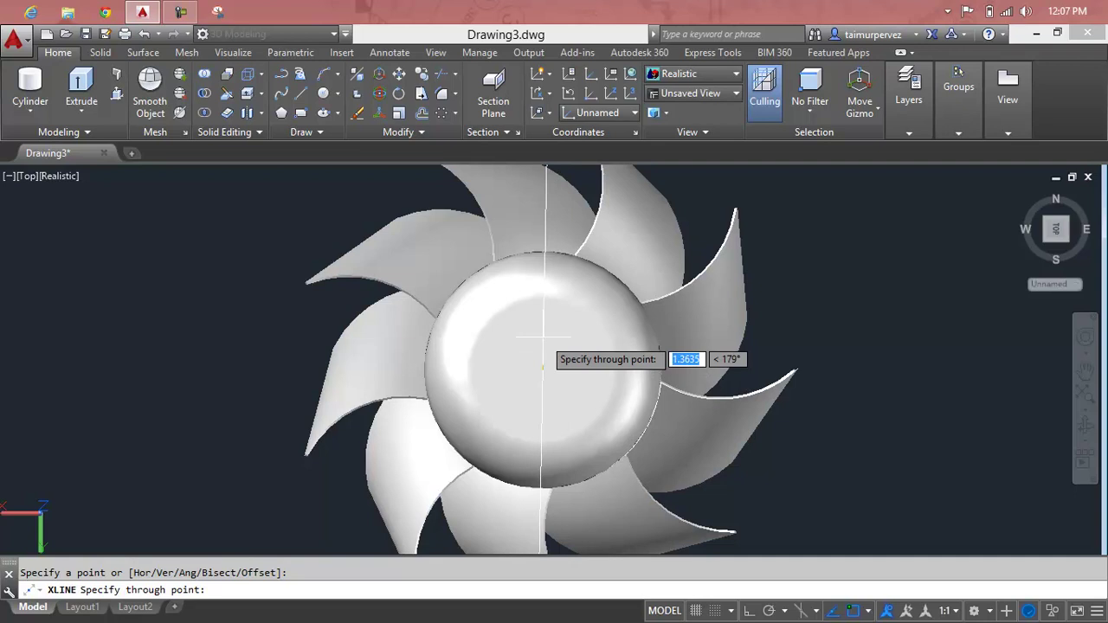
key("F8")
left_click(541, 331)
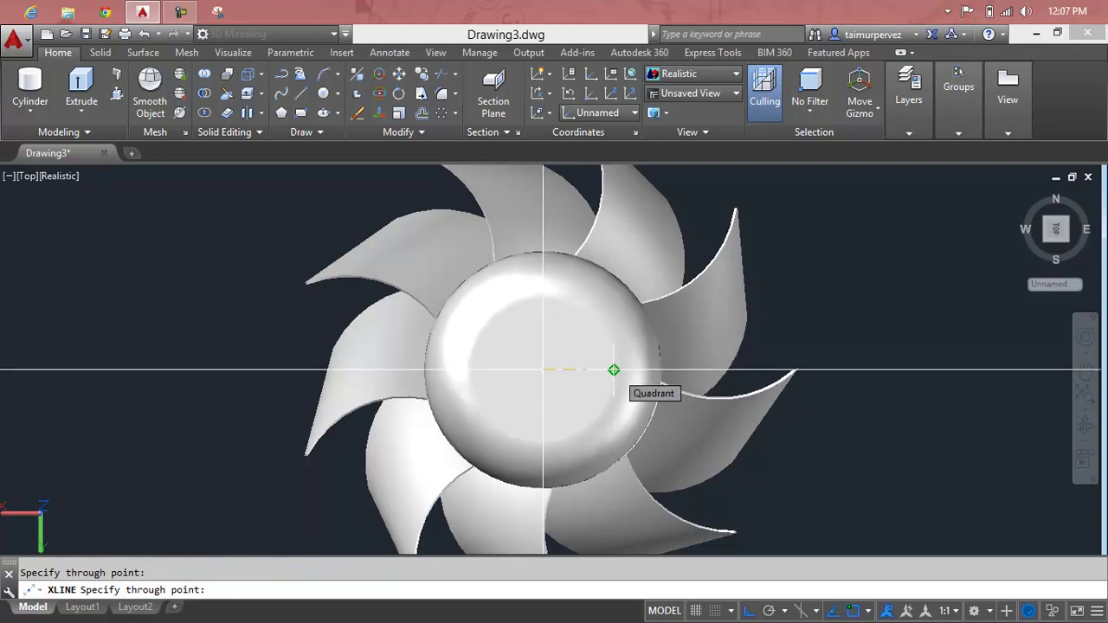
left_click(614, 370)
key("Return")
scroll(597, 367, "down", 3)
key("Escape")
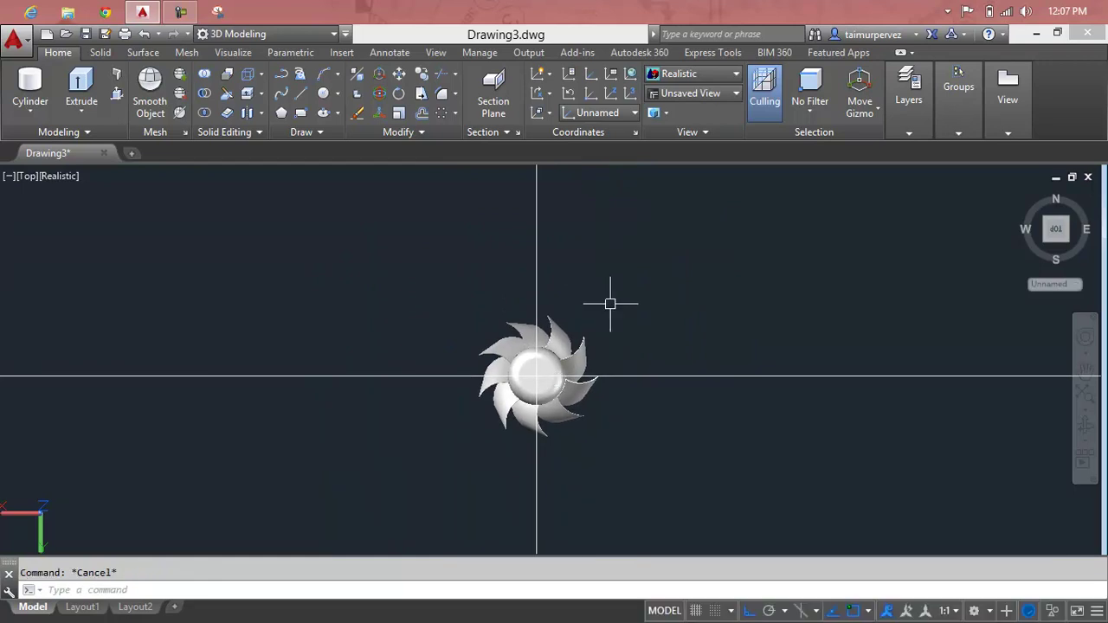
type("o")
key("Return")
Offset the vertical centre line 12 units to the right and left.
type("2")
key("Return")
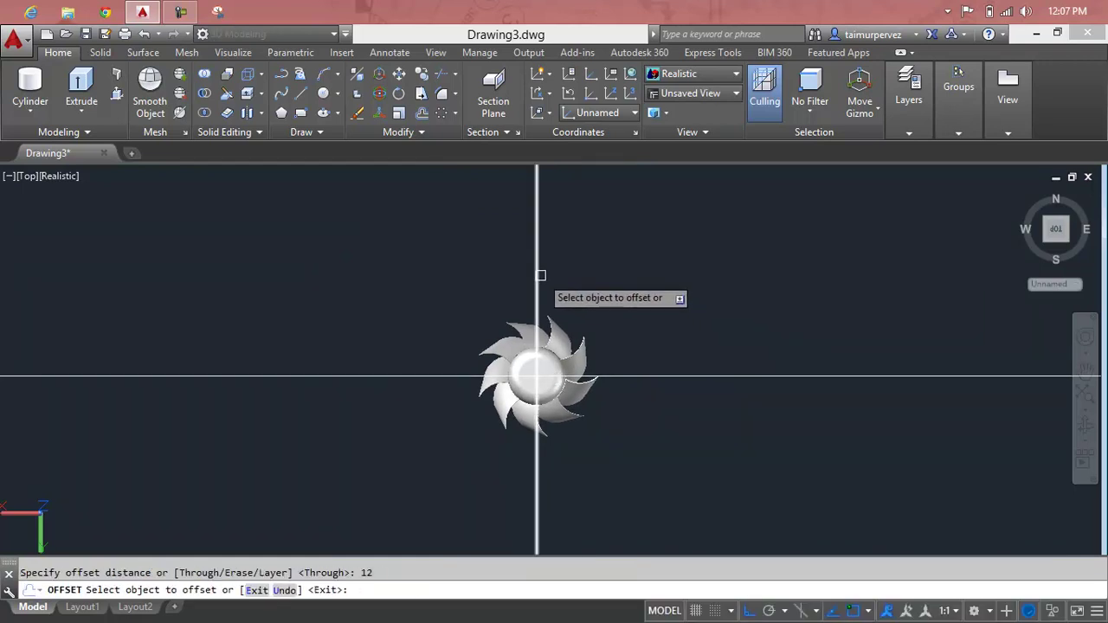
left_click(540, 276)
left_click(551, 312)
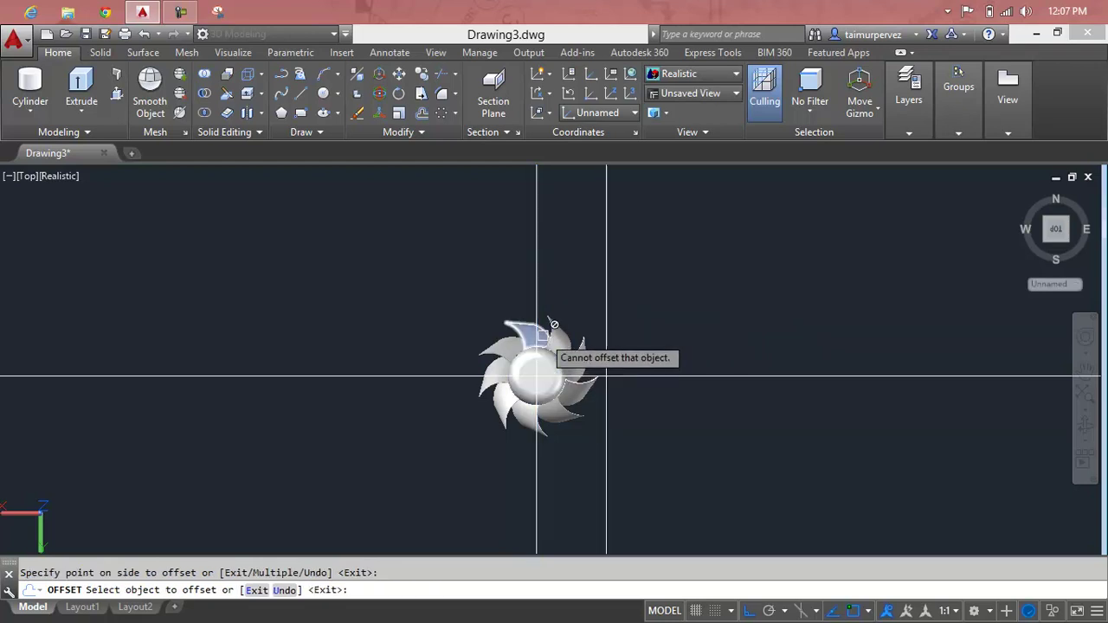
scroll(538, 288, "up", 5)
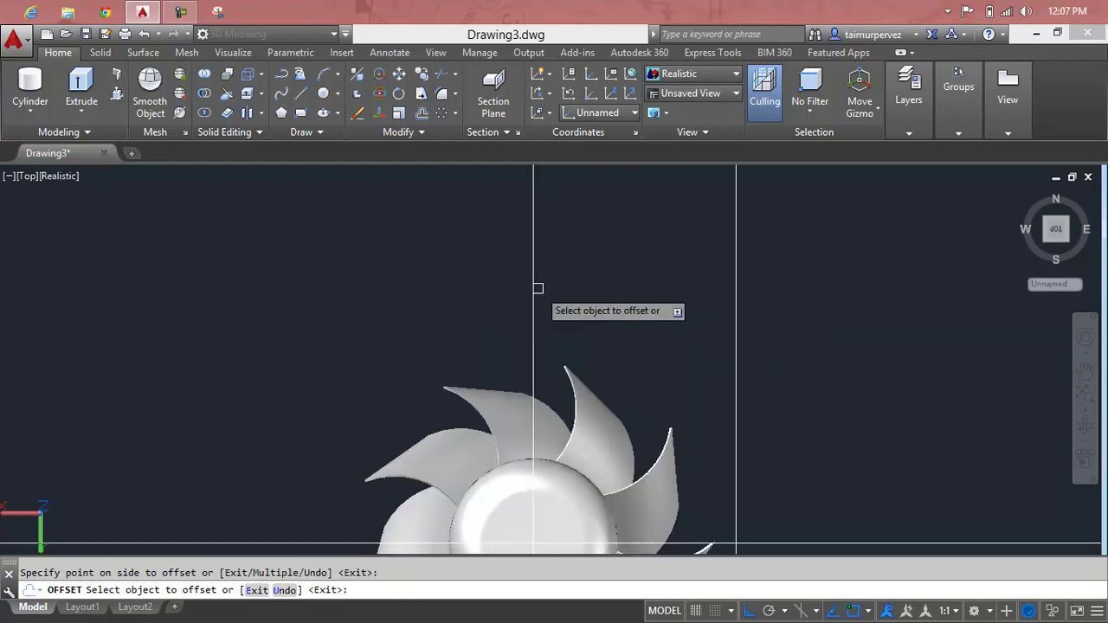
left_click(533, 294)
left_click(424, 317)
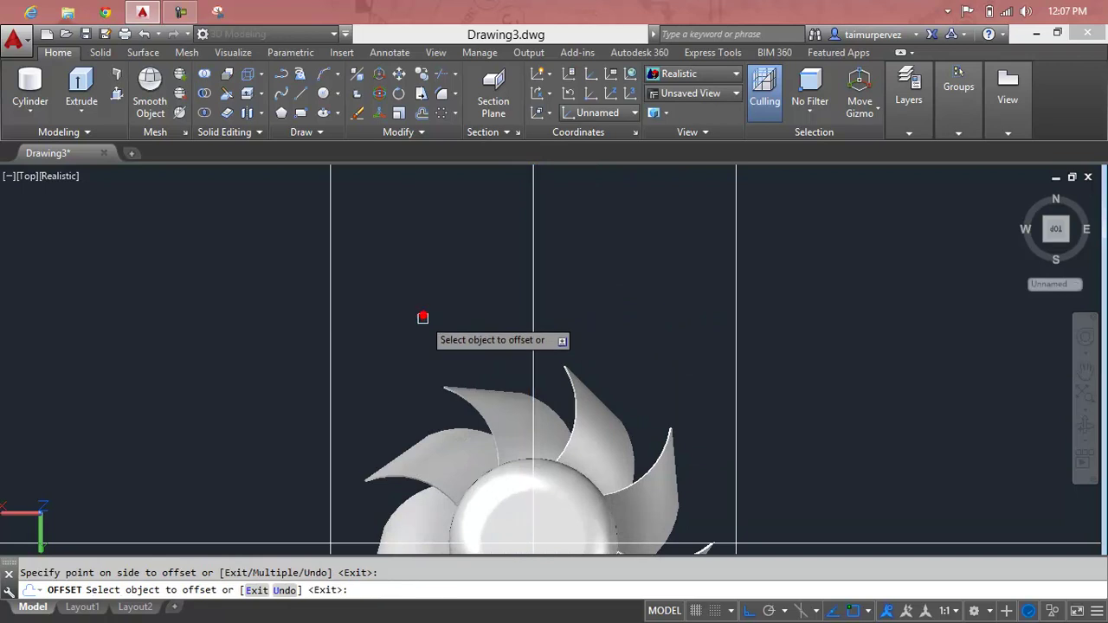
scroll(424, 317, "down", 2)
Offset the horizontal lines 12 units above and below the fan.
left_click(327, 459)
left_click(336, 343)
scroll(336, 344, "down", 2)
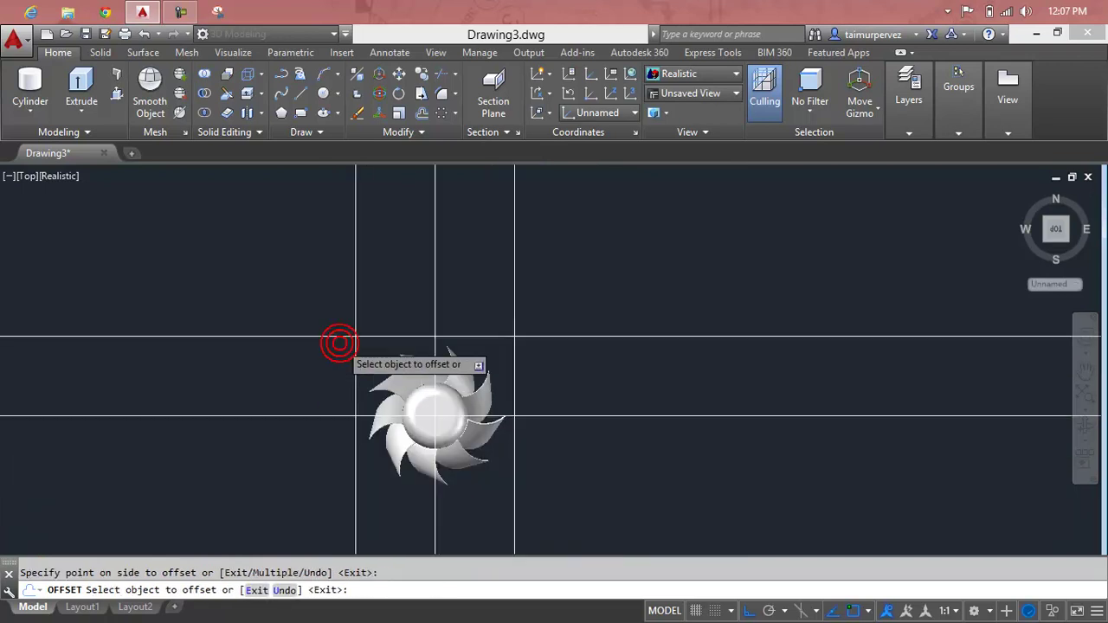
scroll(334, 346, "down", 1)
middle_click_drag(334, 346, 373, 283)
left_click(355, 319)
left_click(355, 371)
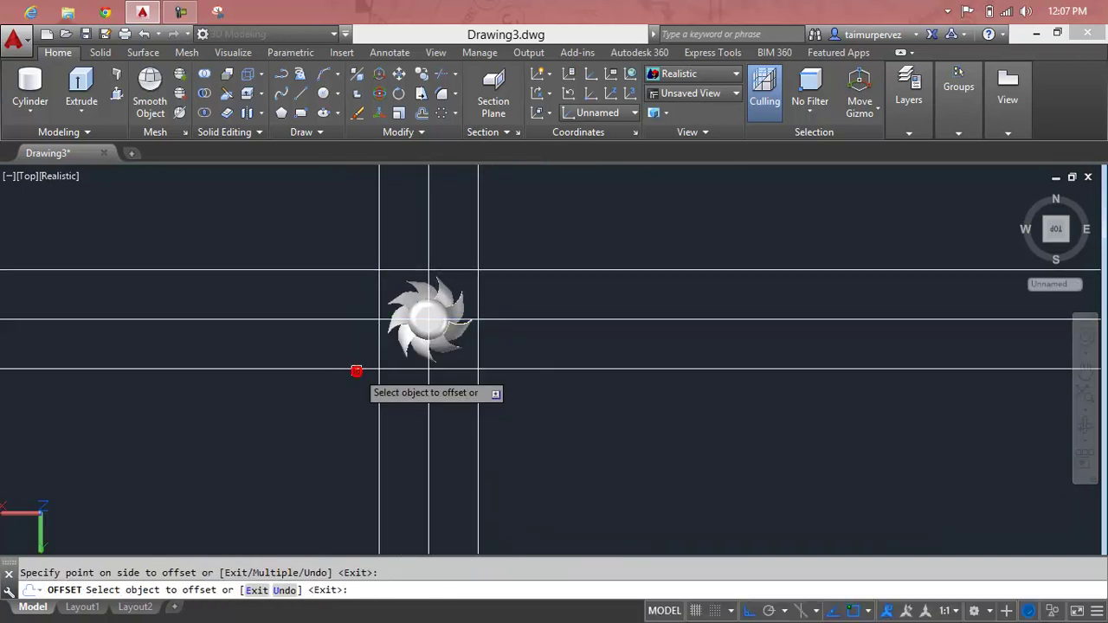
key("Escape")
Trim the excess vertical construction-line ends above the box.
type("r")
key("Return")
key("Return")
left_click(587, 440)
left_click(594, 451)
left_click(287, 484)
left_click(658, 177)
left_click(546, 467)
left_click(532, 218)
left_click(295, 199)
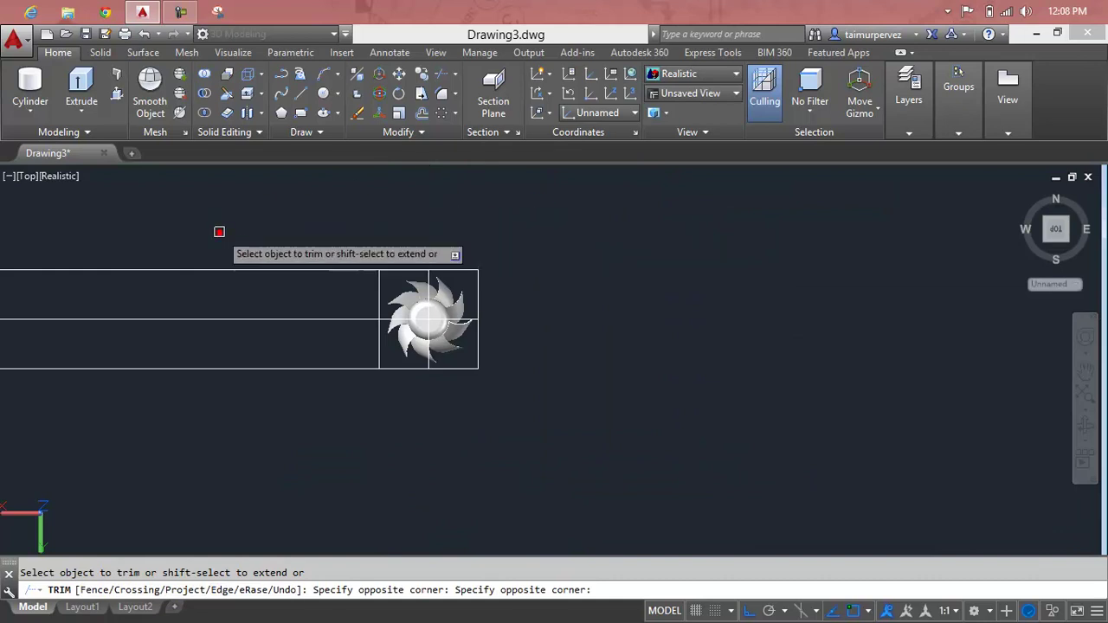
Trim away the construction lines extending left of the box.
left_click(223, 400)
left_click(175, 243)
scroll(445, 310, "up", 4)
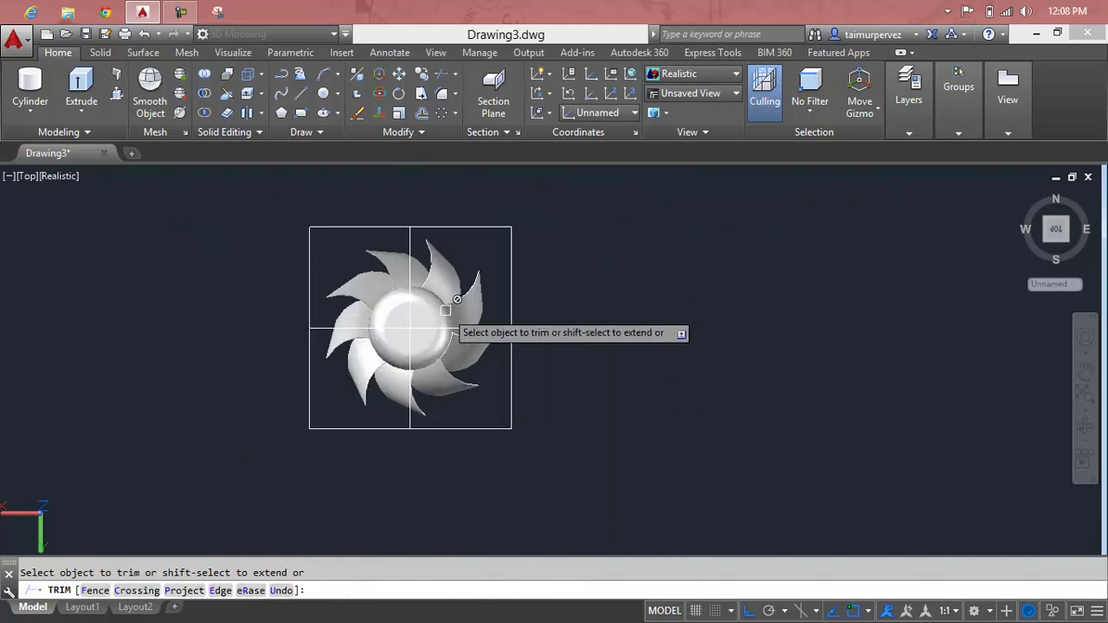
key("Escape")
scroll(501, 305, "up", 2)
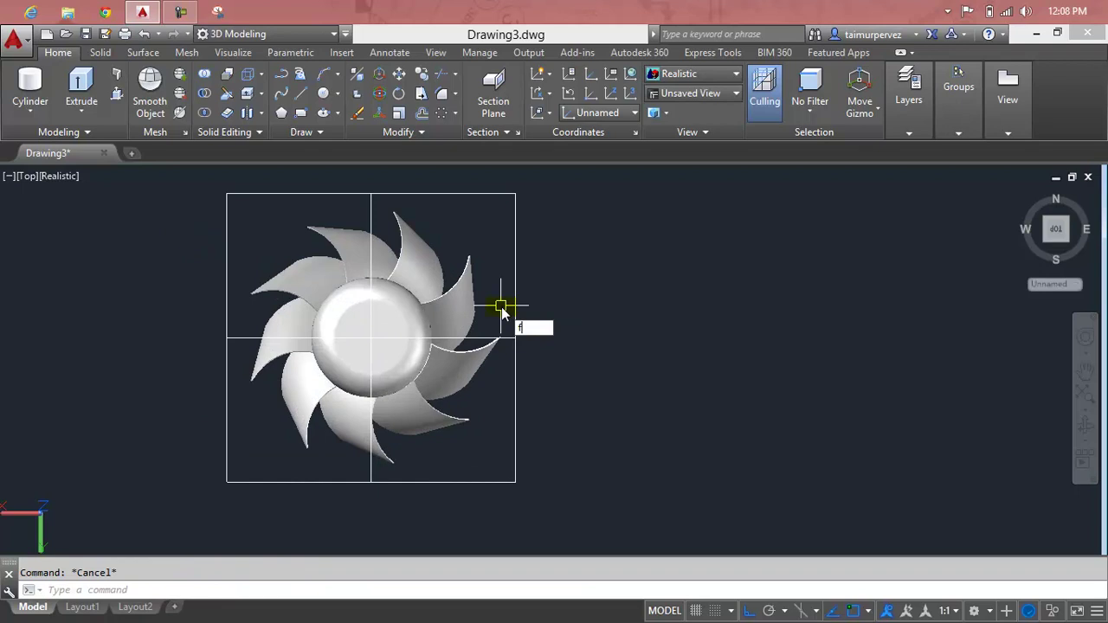
key("Escape")
Join the box's right, top, left and bottom edges into one polyline.
key("Return")
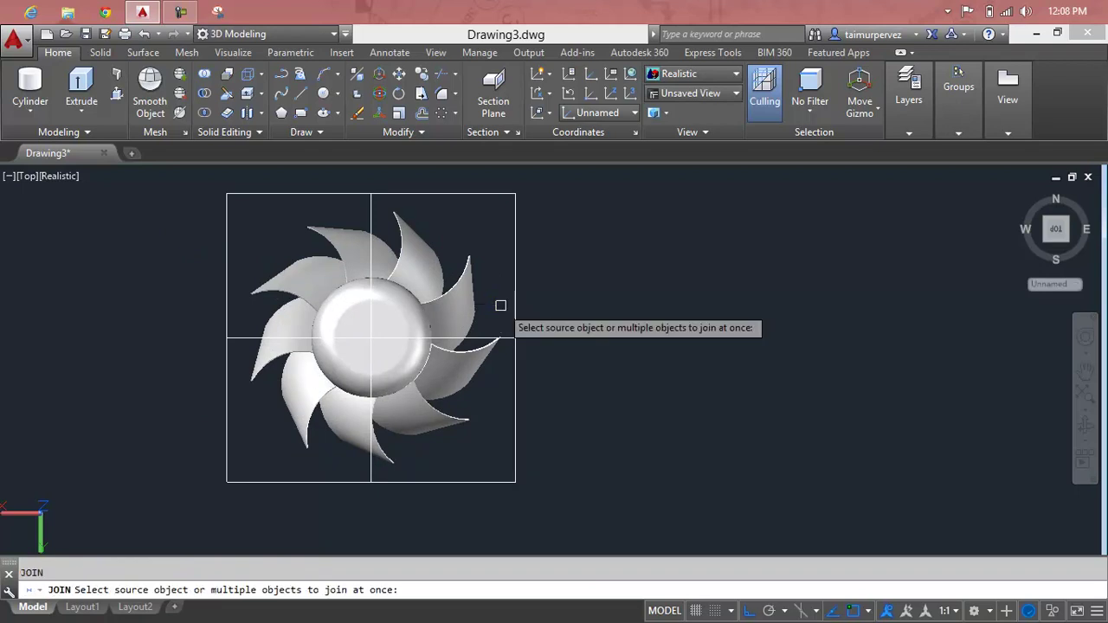
left_click(515, 292)
left_click(466, 196)
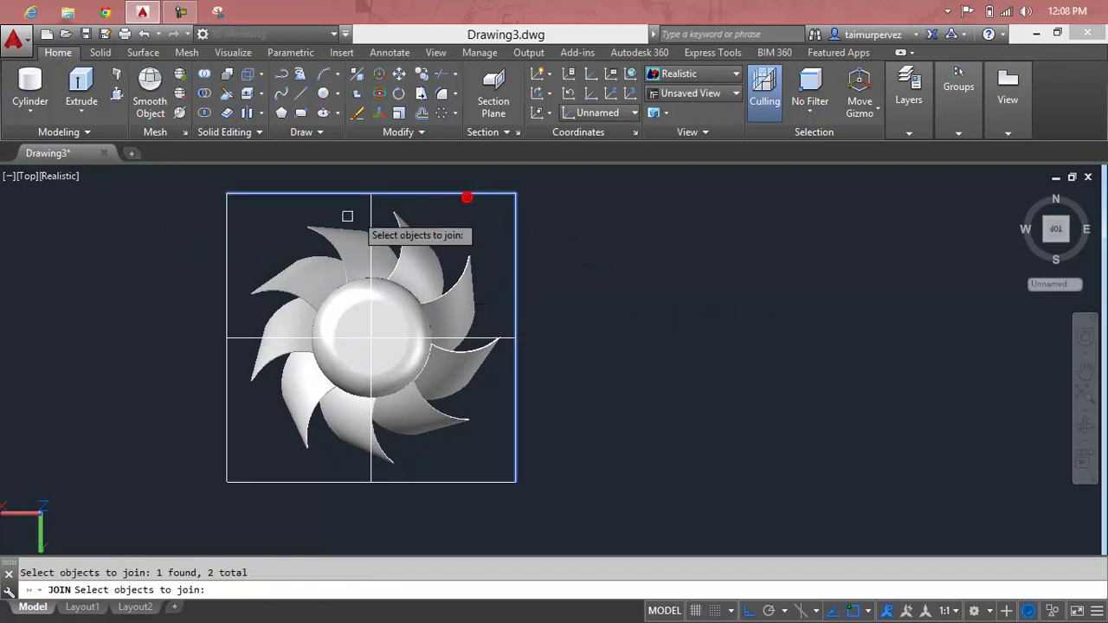
left_click(229, 279)
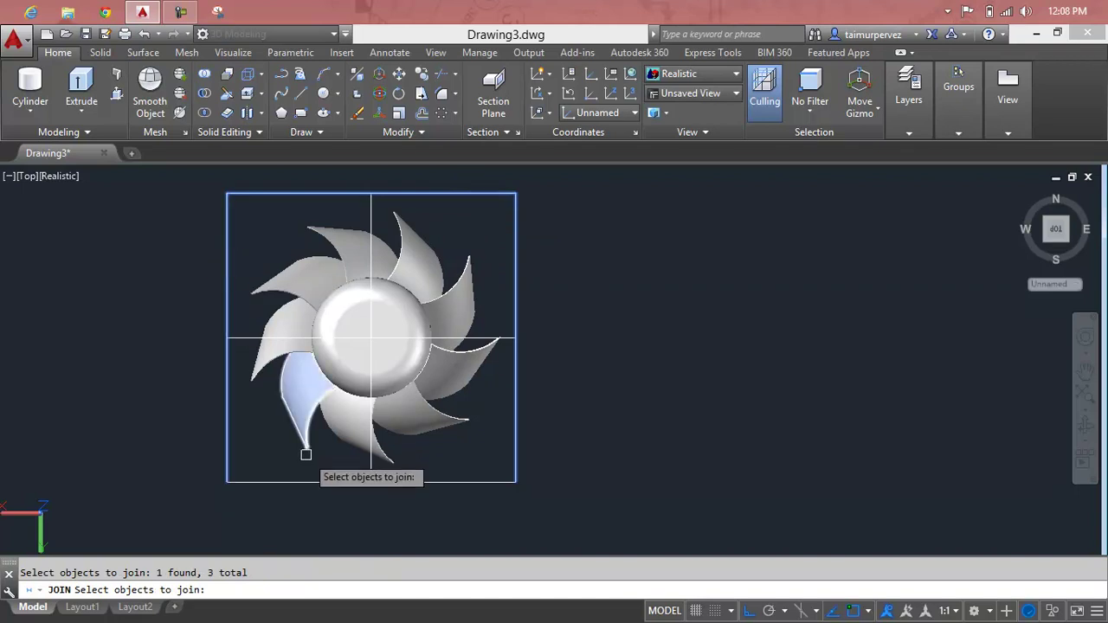
left_click(309, 482)
key("Return")
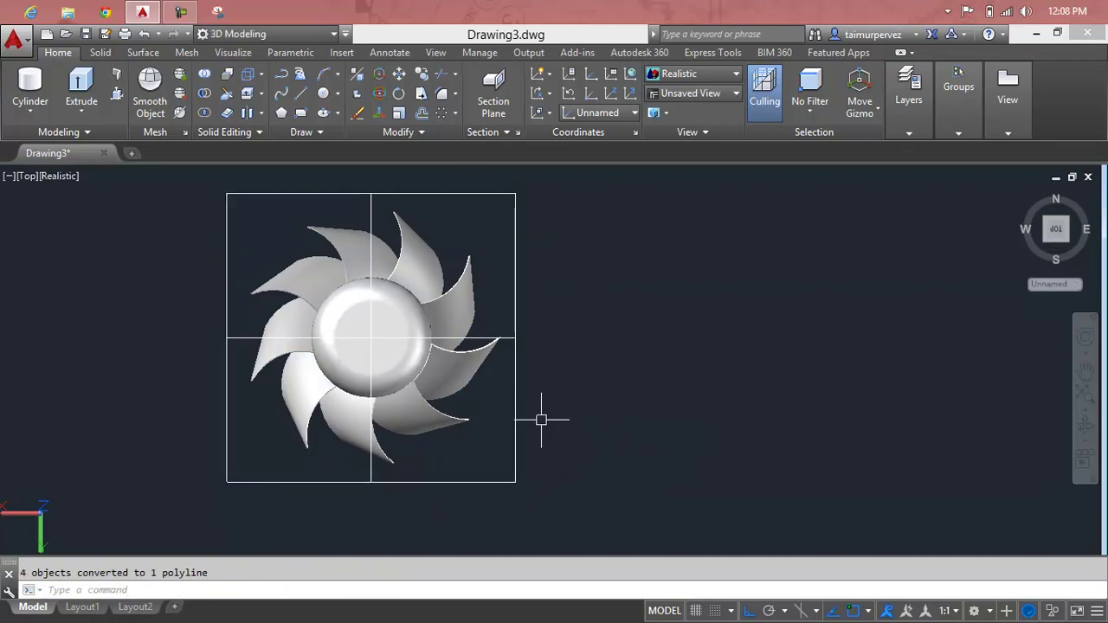
type("f")
Fillet every corner of the square polyline outline with radius 3.
key("Return")
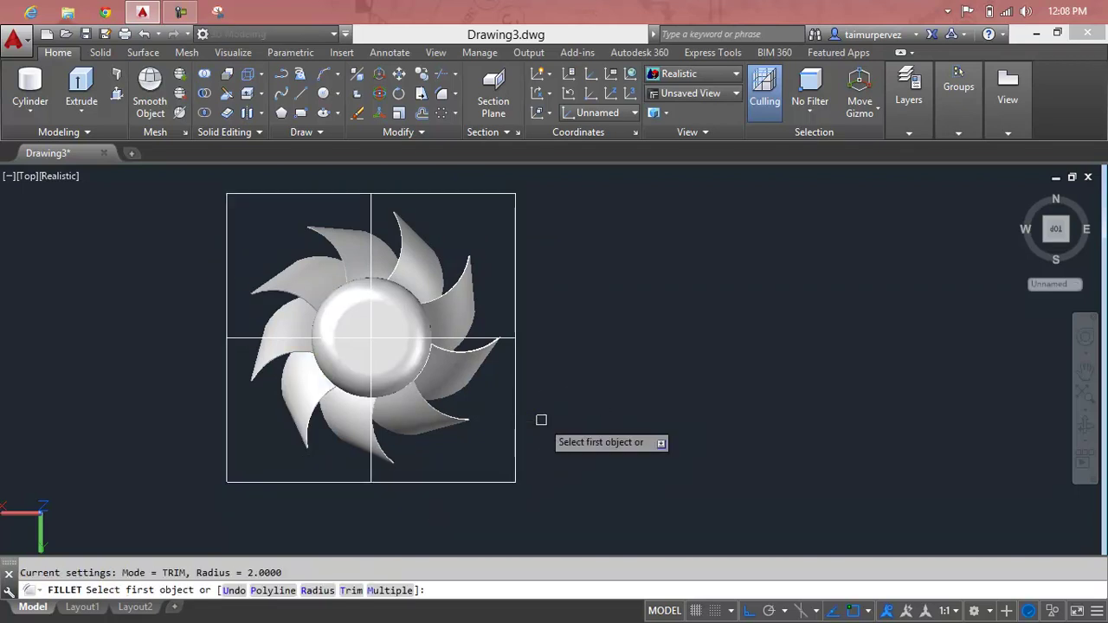
type("r")
key("Return")
type("3")
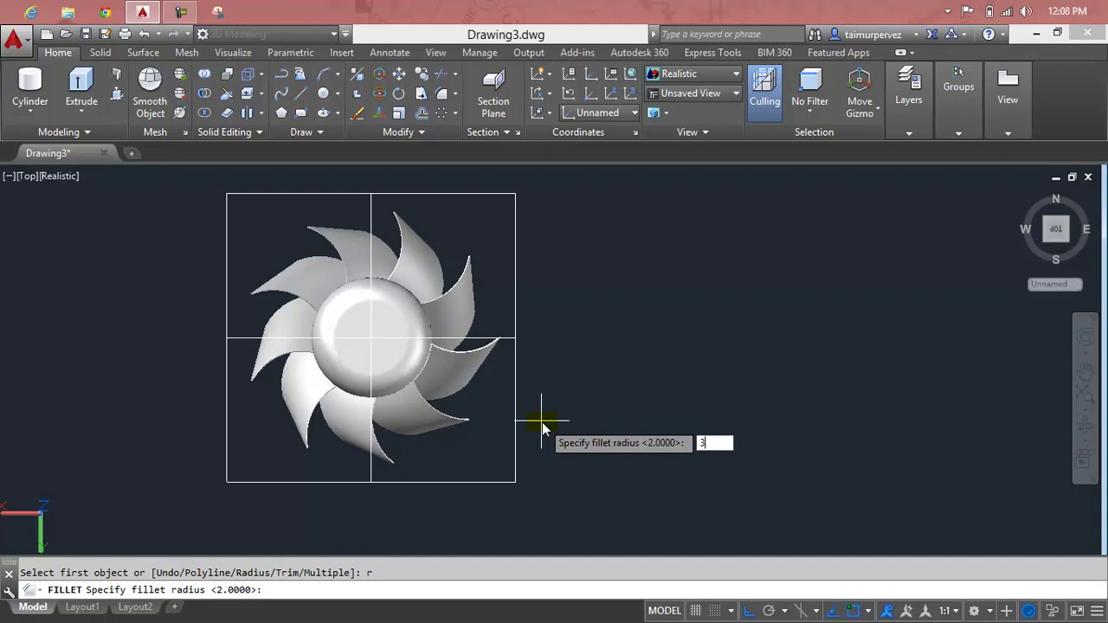
key("Return")
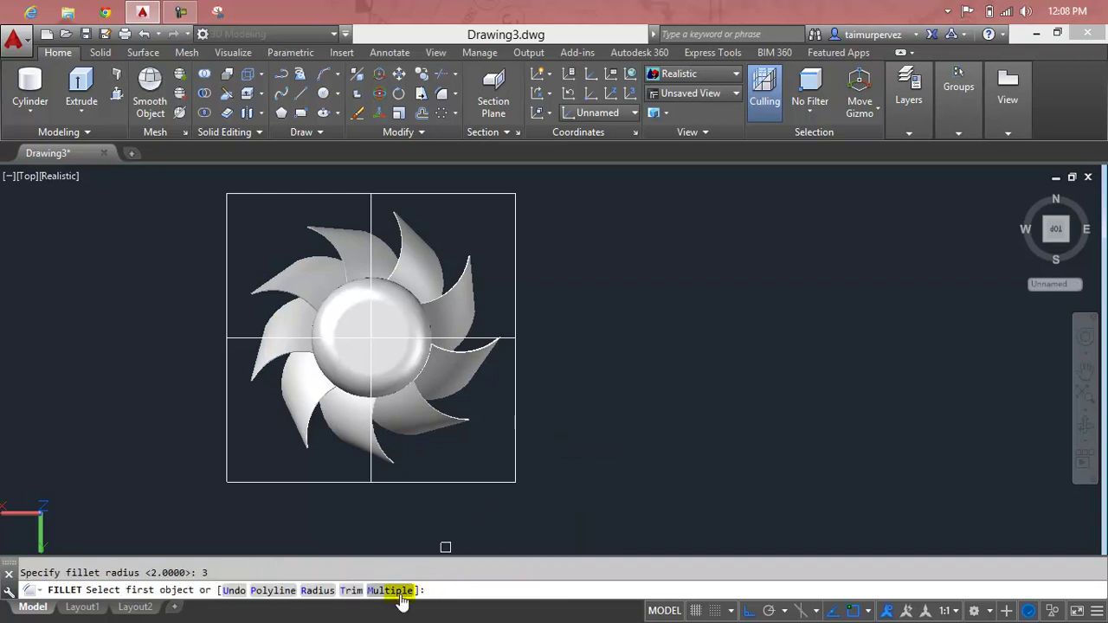
left_click(284, 590)
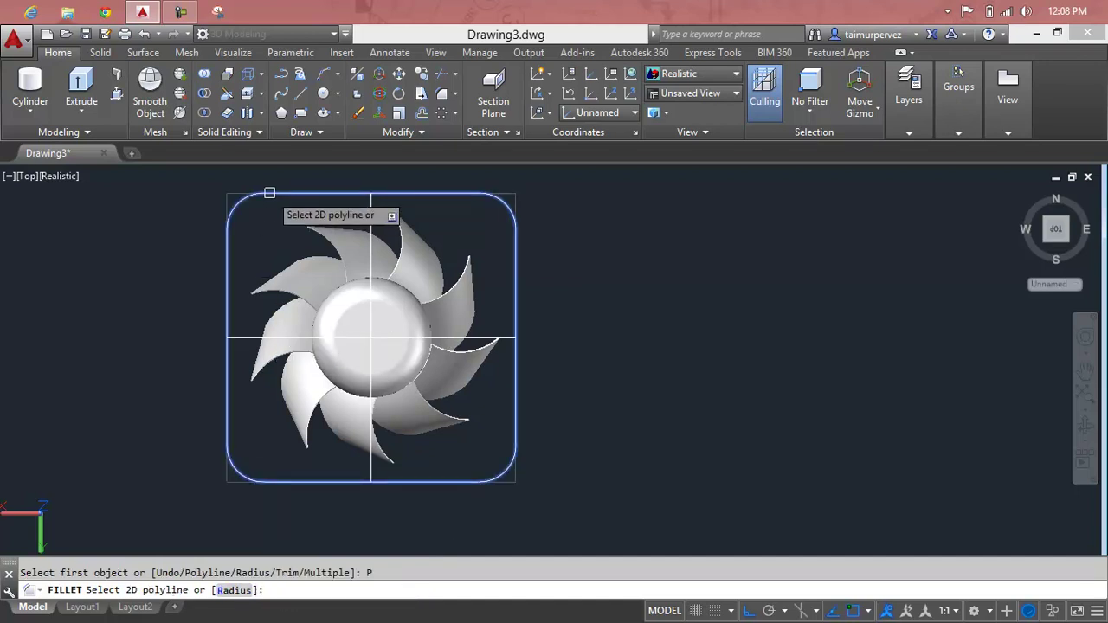
left_click(269, 192)
scroll(553, 275, "up", 2)
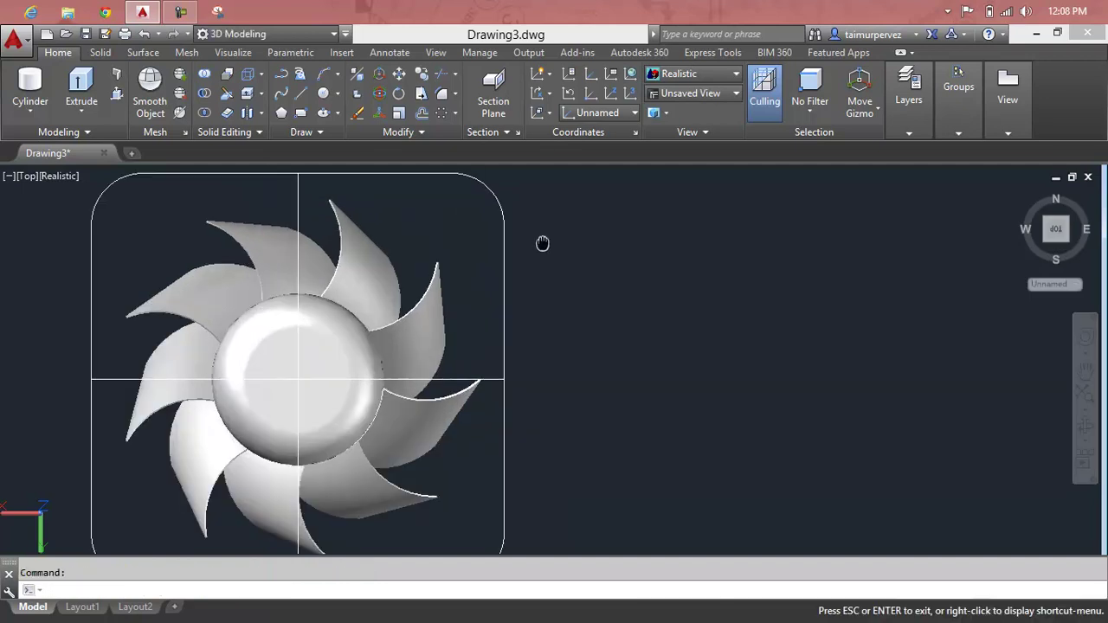
middle_click_drag(542, 242, 540, 277)
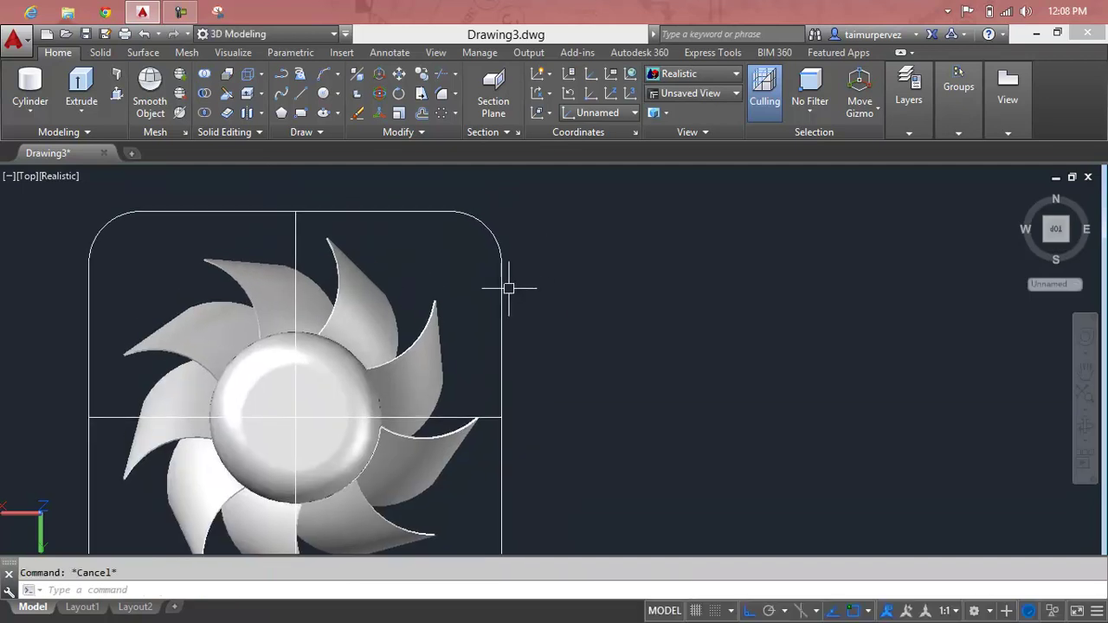
Draw a circle of about 11.2 radius on the hub and delete the horizontal centre line.
type("c")
key("Return")
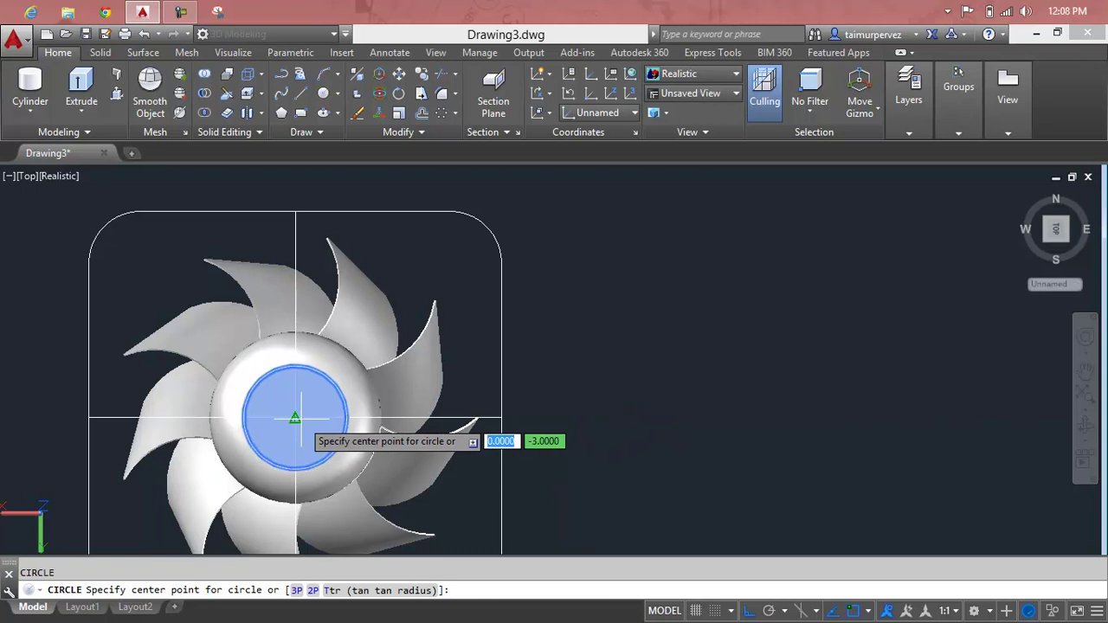
left_click(295, 418)
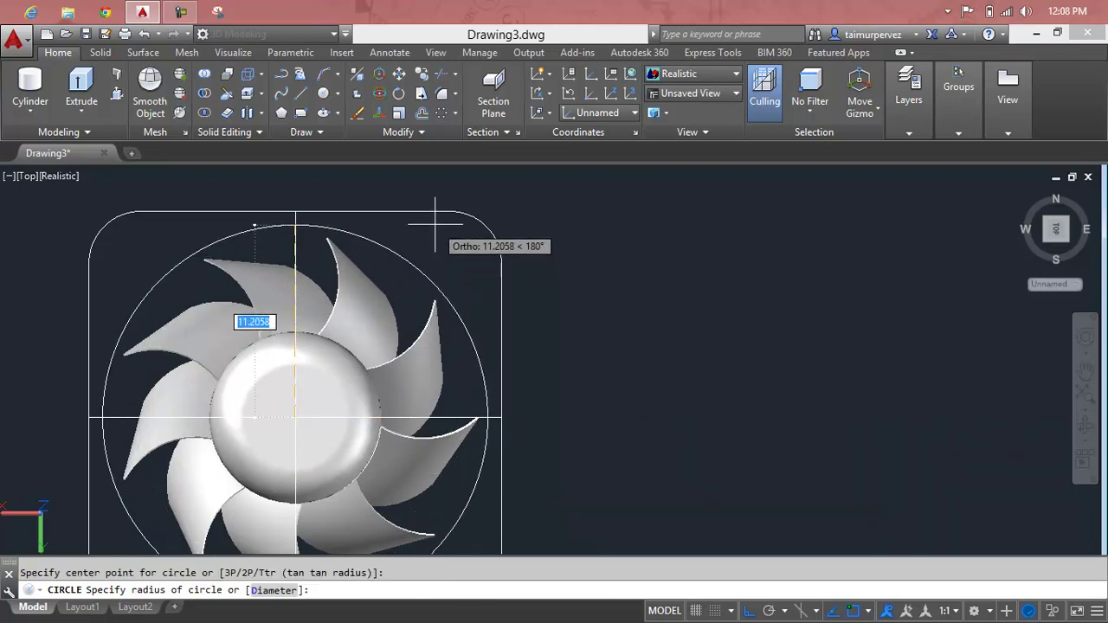
left_click(435, 223)
scroll(431, 258, "down", 2)
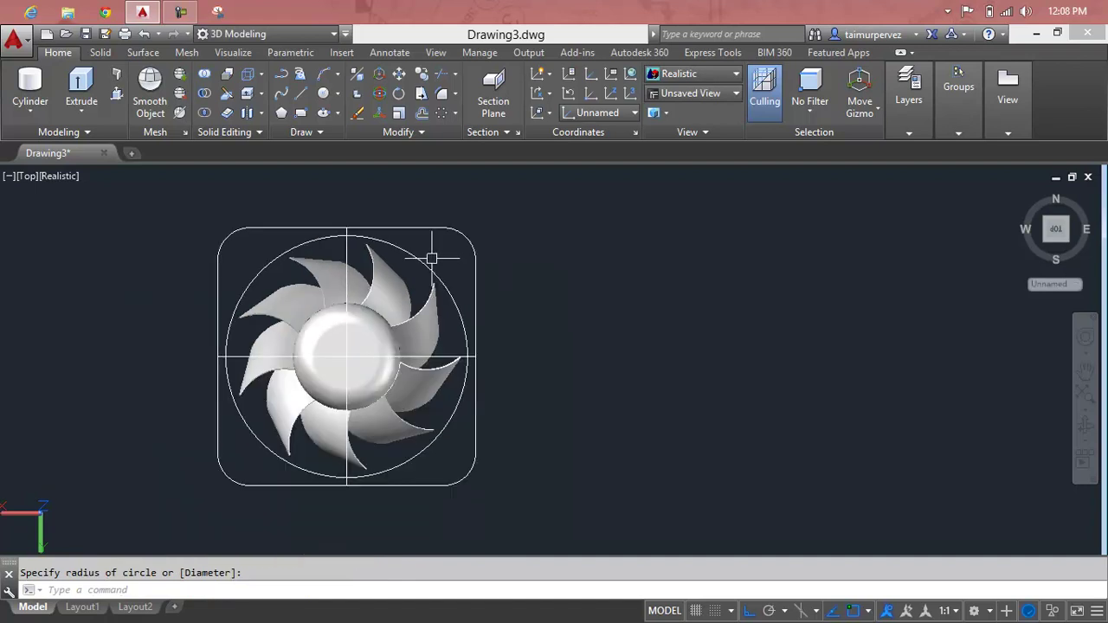
left_click(445, 356)
key("Delete")
Delete the vertical centre line and draw a small hole circle in the top-right corner.
left_click(345, 251)
key("Delete")
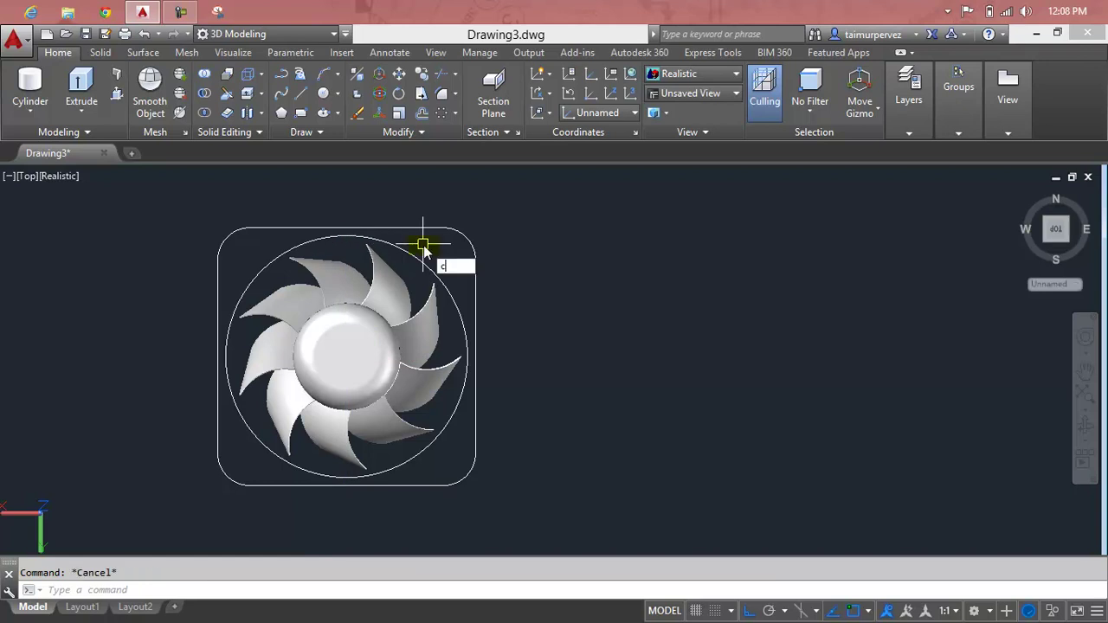
key("Return")
left_click(444, 258)
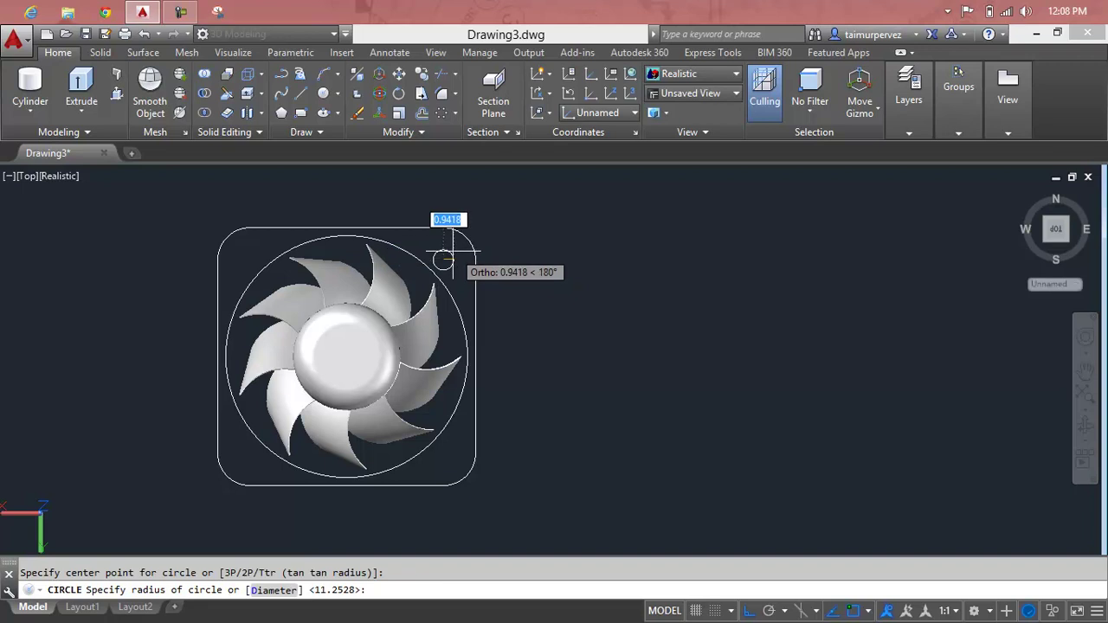
left_click(452, 259)
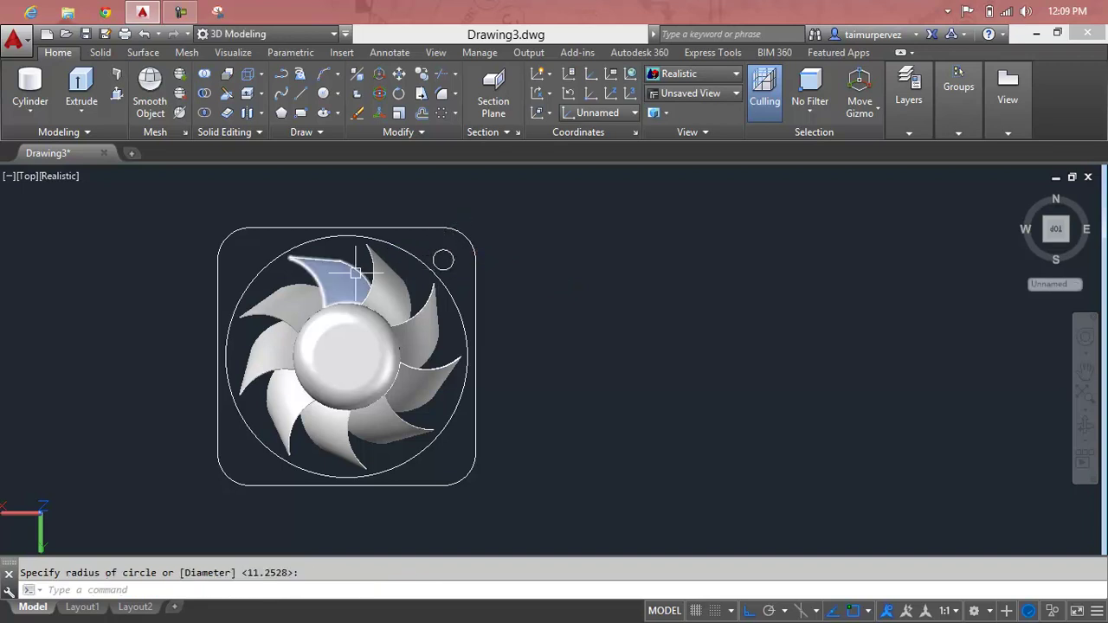
key("Escape")
scroll(439, 260, "up", 2)
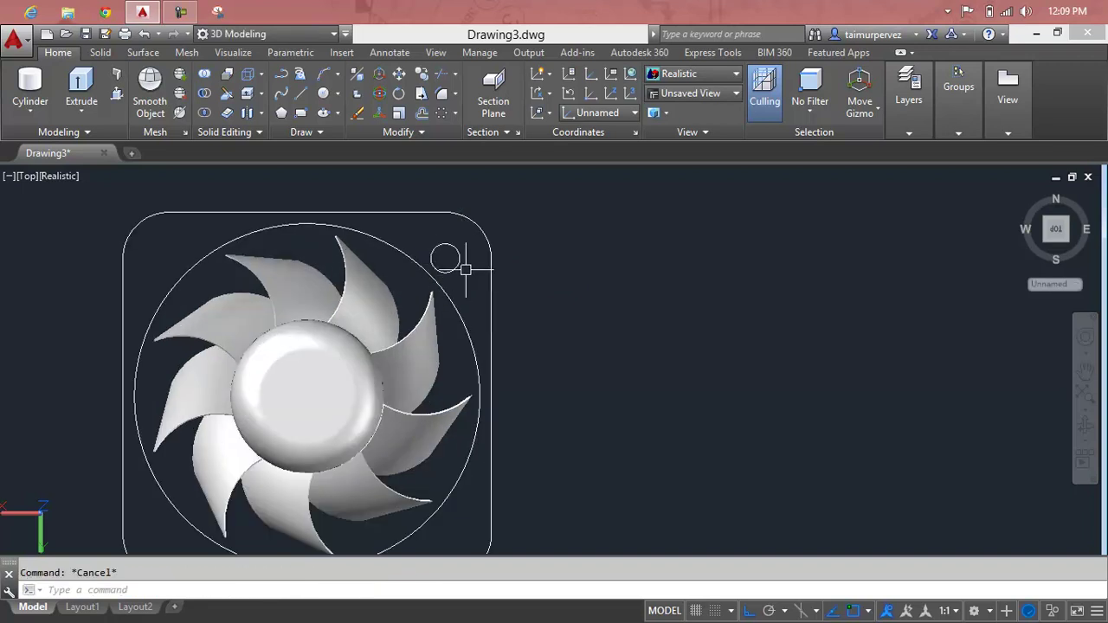
left_click(460, 258)
key("Escape")
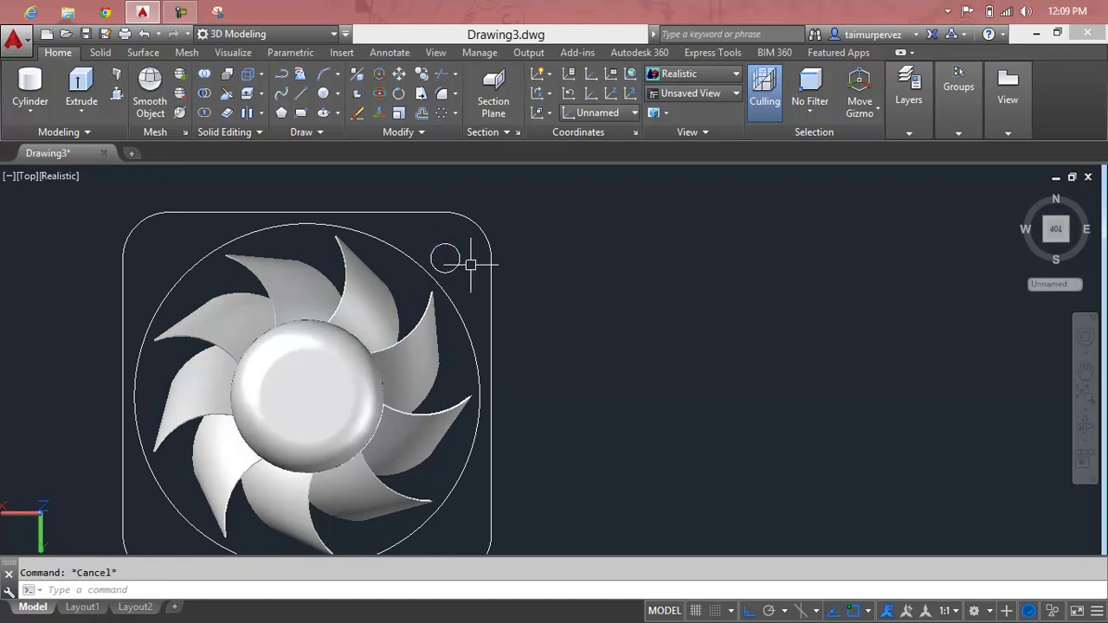
Copy the corner hole circle from its centre to the top-left corner.
type("co")
key("Return")
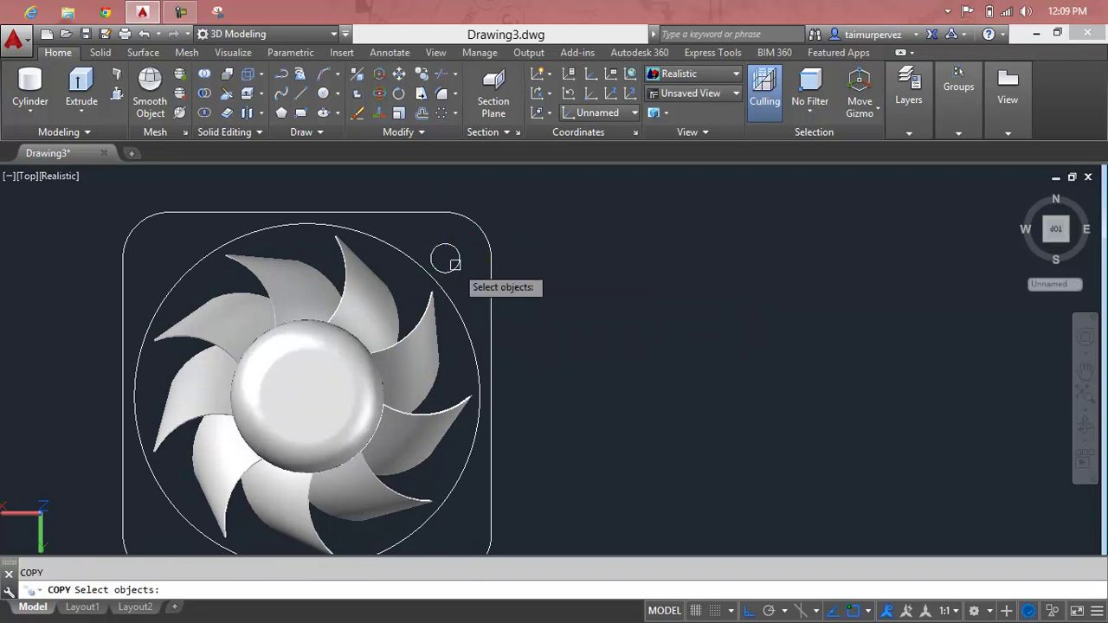
left_click(457, 265)
key("Return")
left_click(445, 258)
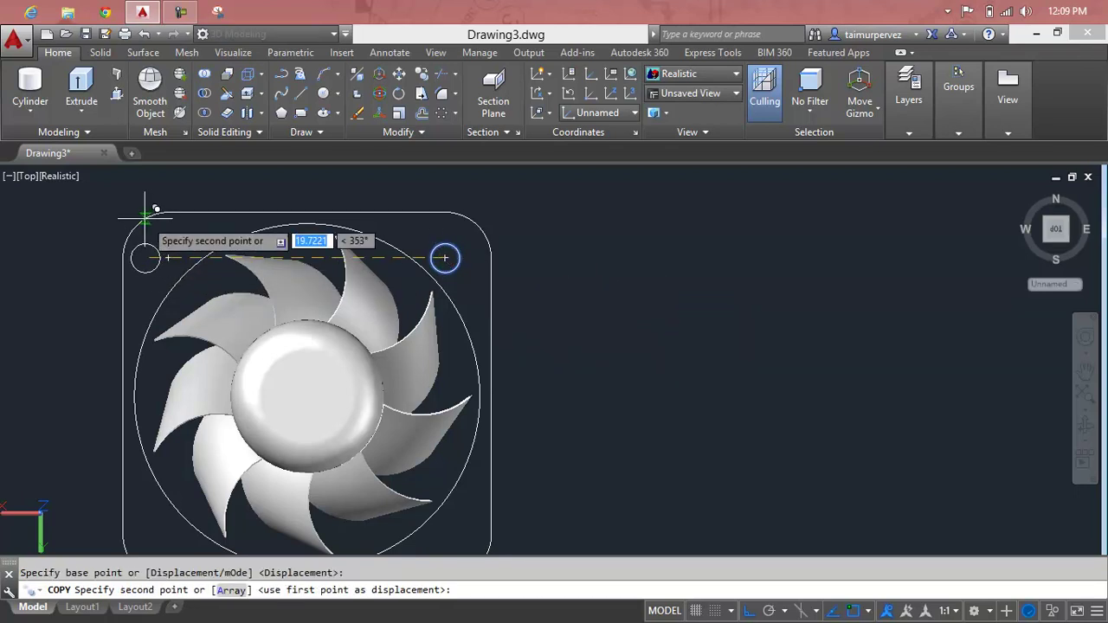
left_click(169, 257)
middle_click_drag(160, 383, 313, 248)
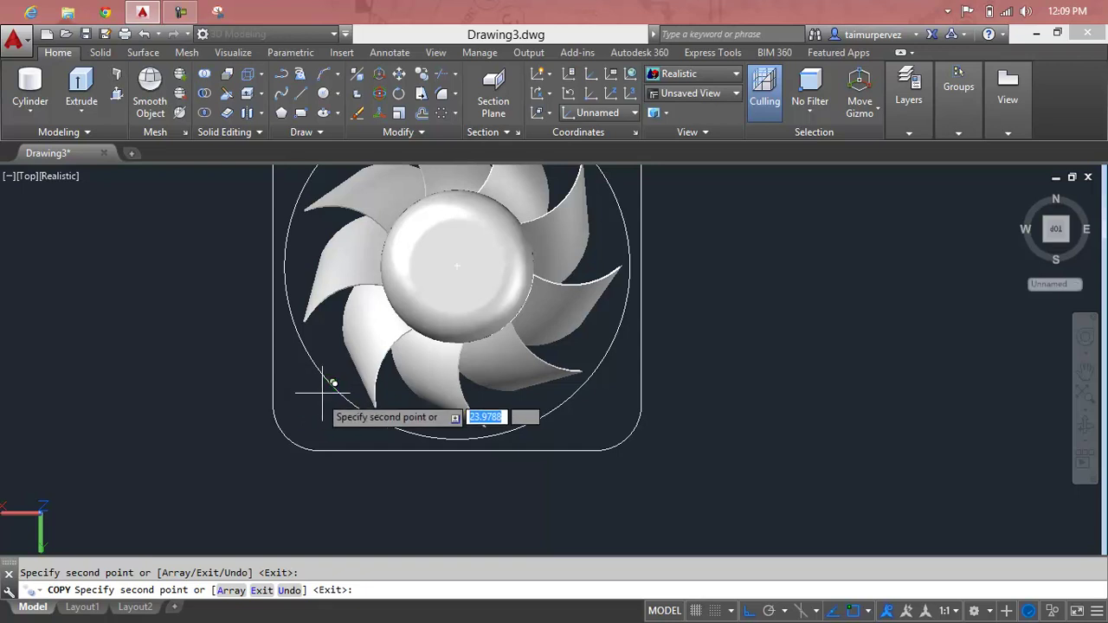
key("Escape")
Pan and zoom to recentre the view on the fan housing.
scroll(310, 404, "down", 3)
scroll(321, 346, "down", 2)
middle_click_drag(320, 346, 315, 322)
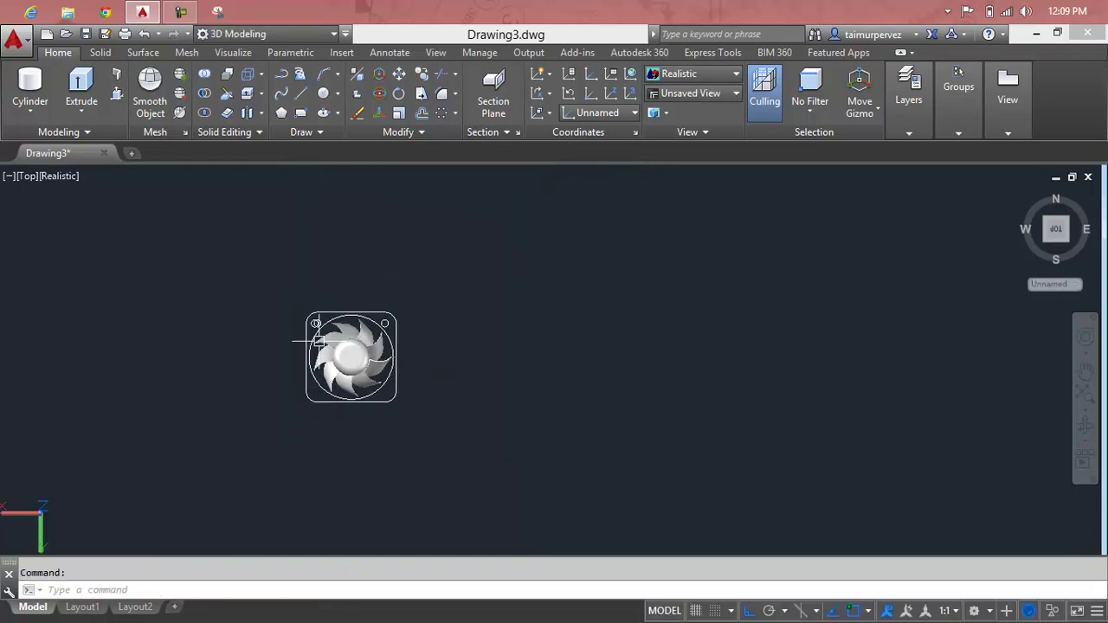
scroll(314, 323, "up", 4)
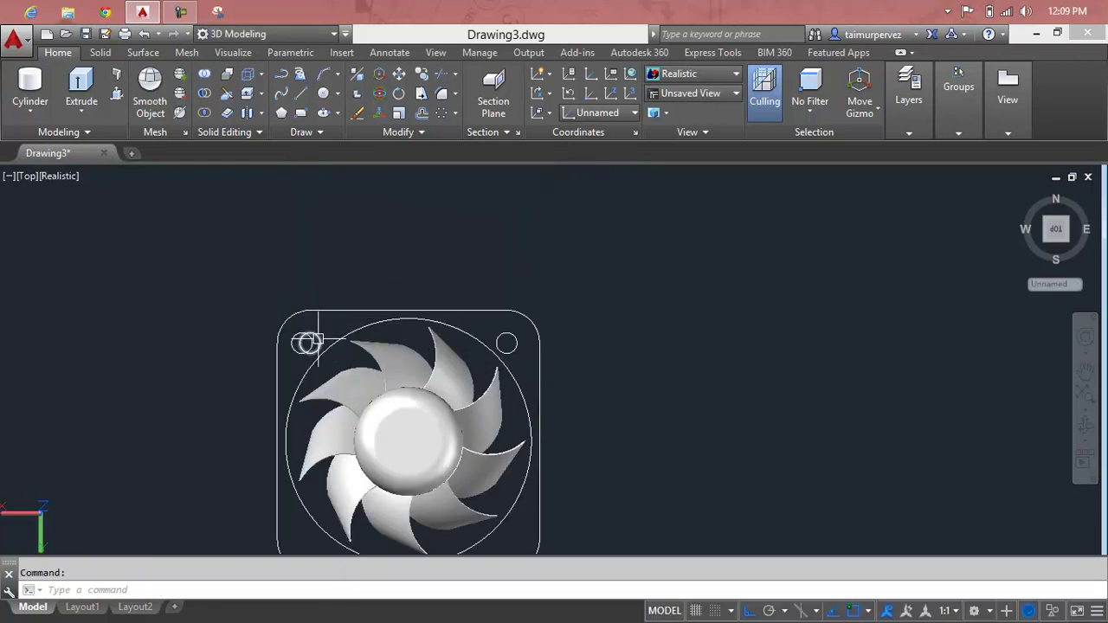
scroll(329, 311, "down", 1)
scroll(329, 312, "down", 3)
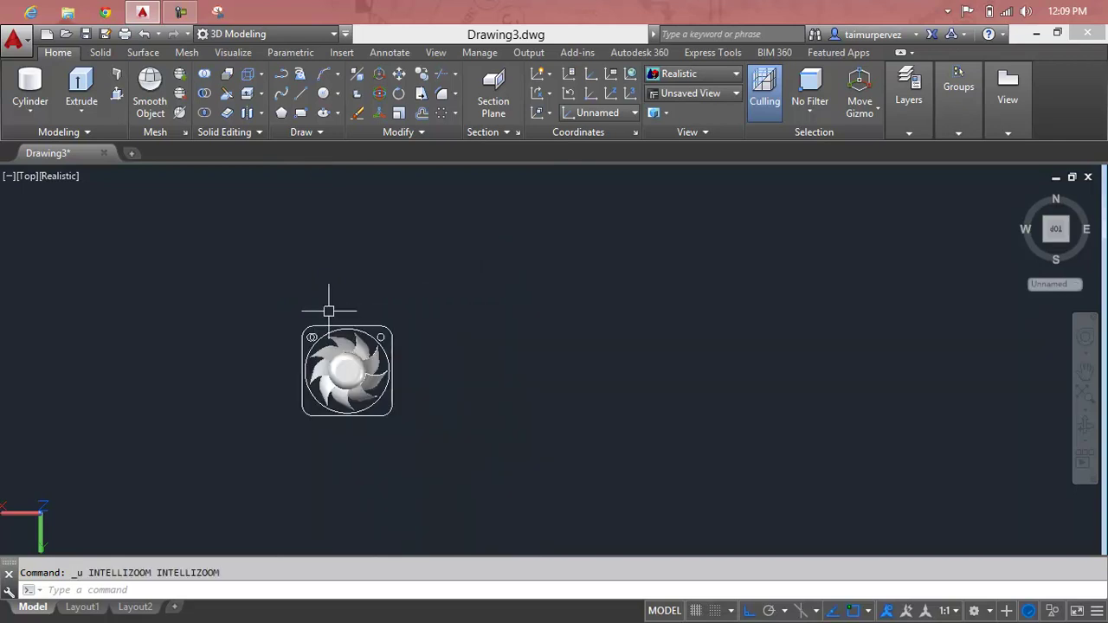
scroll(329, 311, "up", 6)
scroll(372, 286, "down", 3)
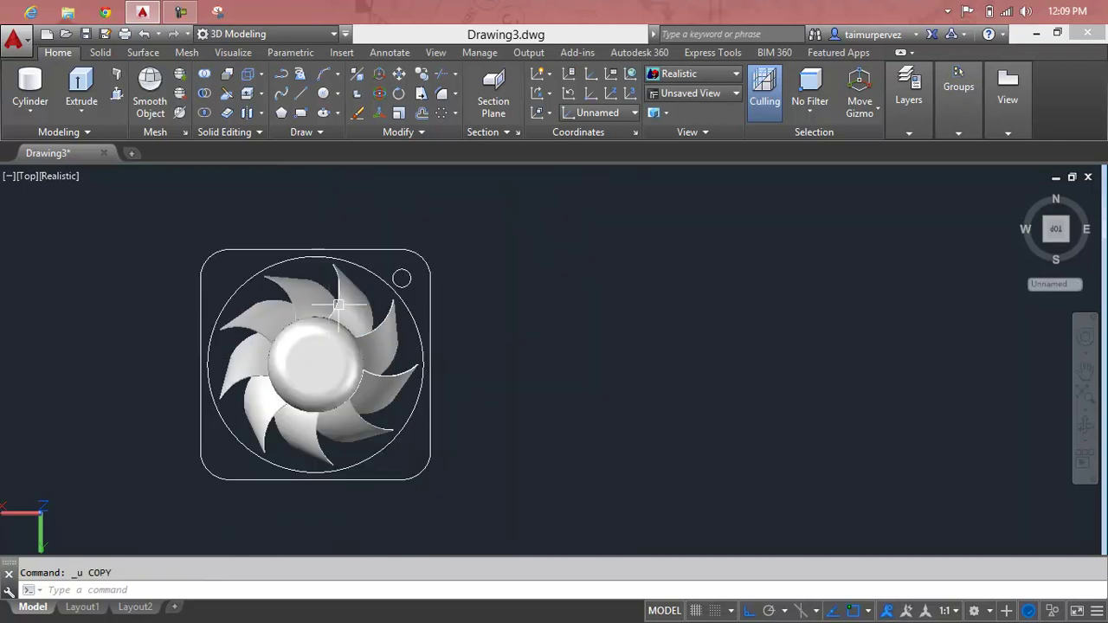
scroll(373, 286, "up", 5)
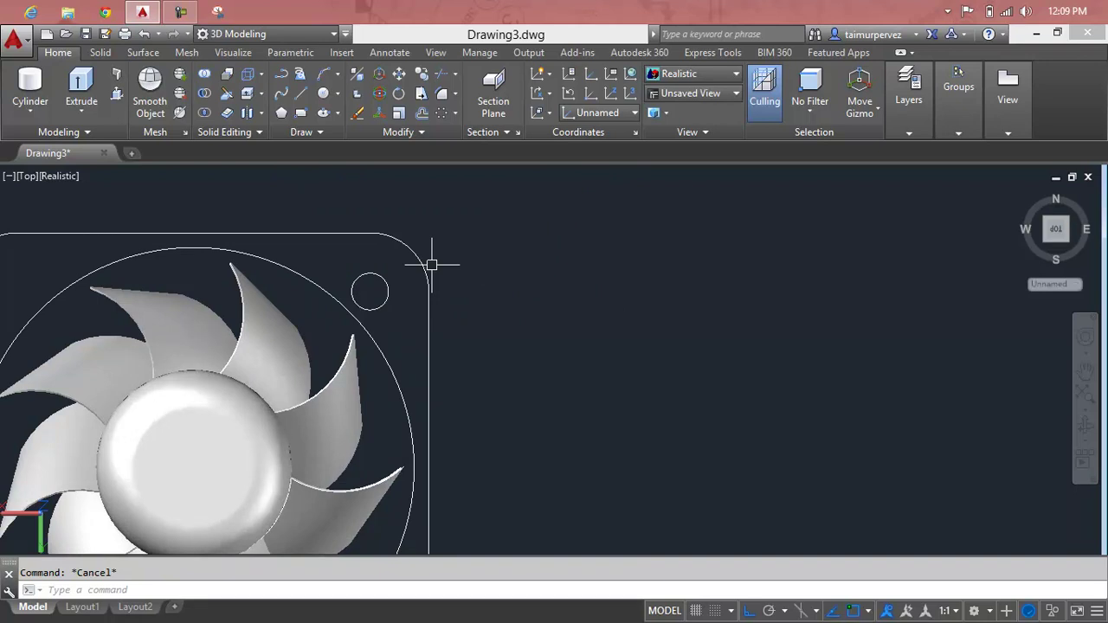
Move the small mounting-hole circle to the housing's top-right corner fillet centre.
left_click(374, 280)
key("Escape")
key("Escape")
left_click(389, 286)
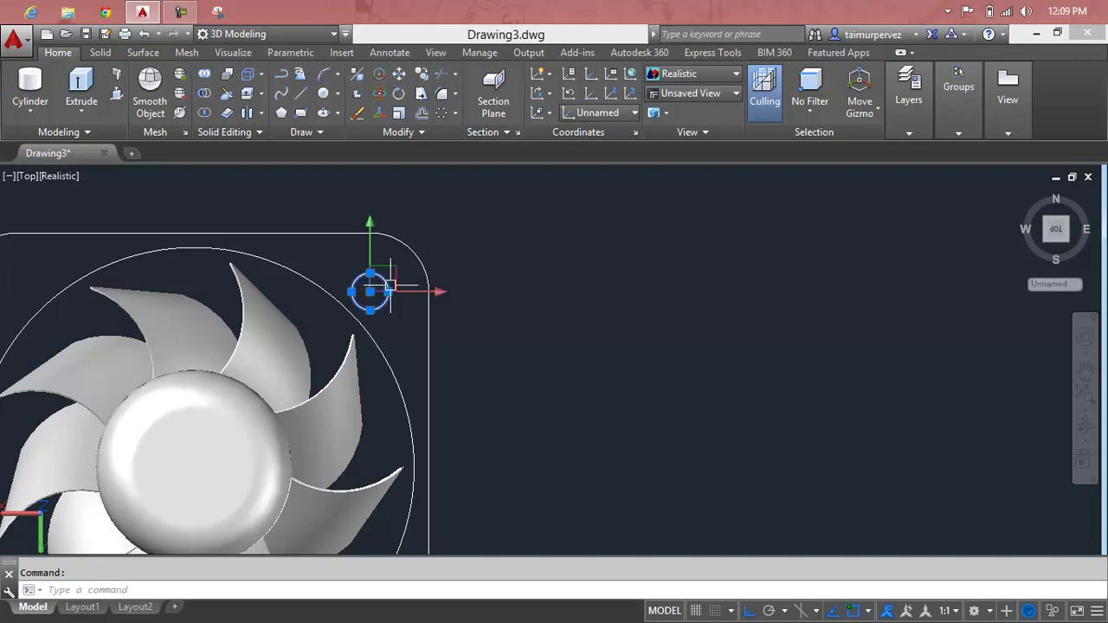
type("m")
key("Return")
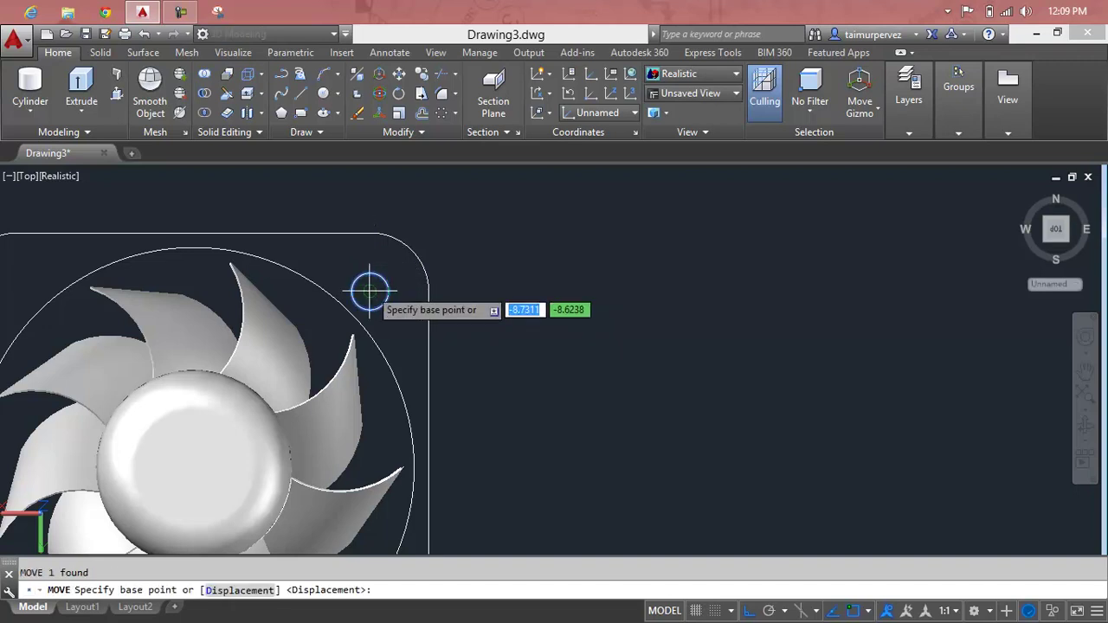
left_click(371, 289)
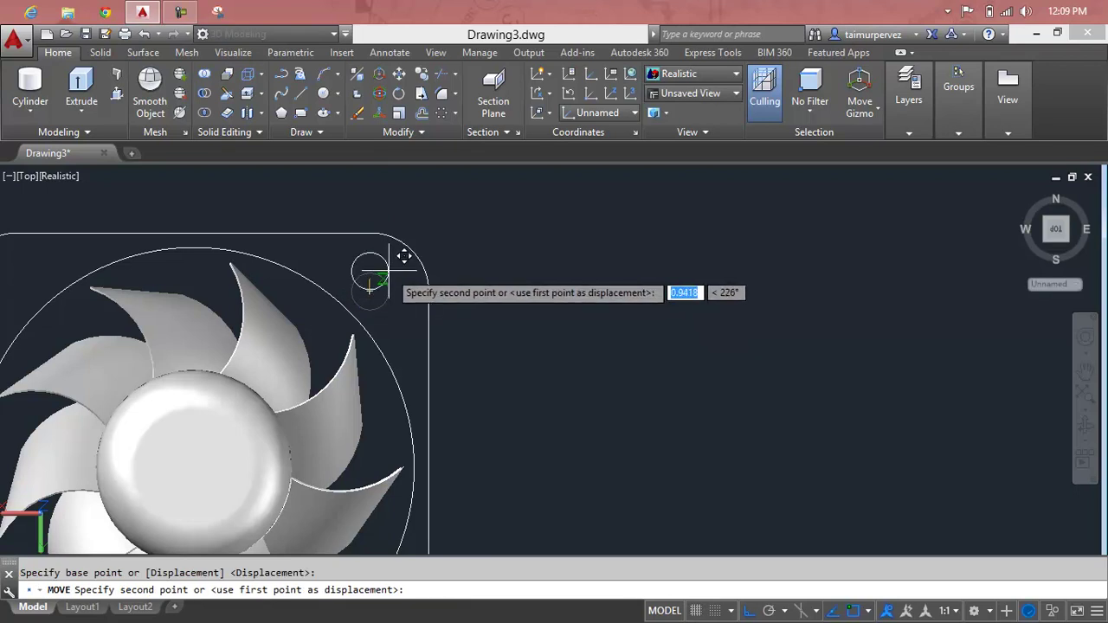
key("F8")
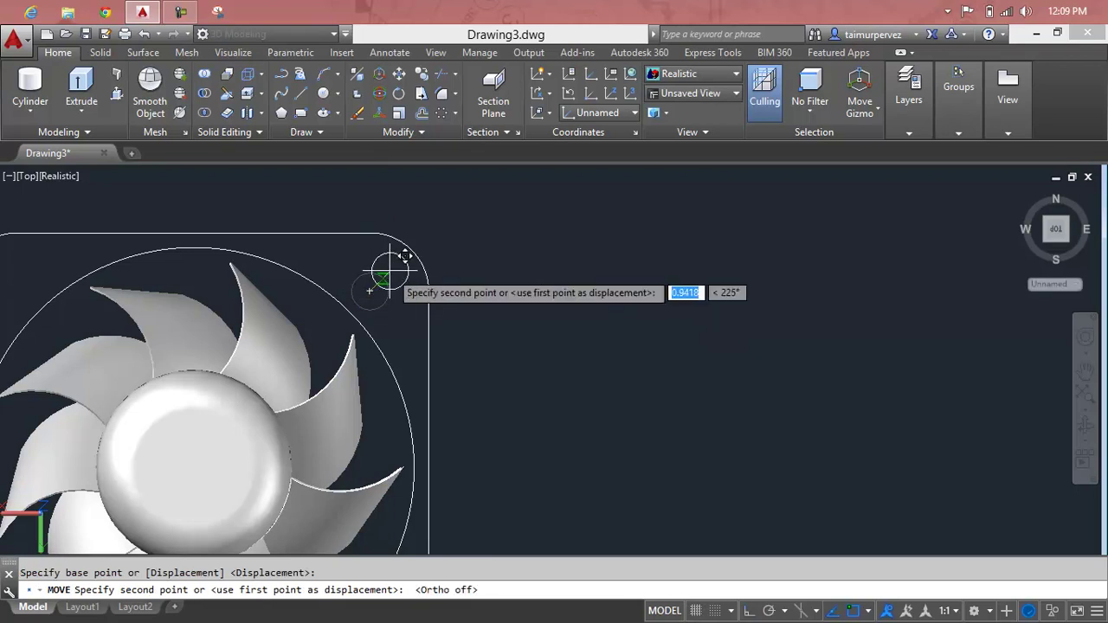
left_click(384, 276)
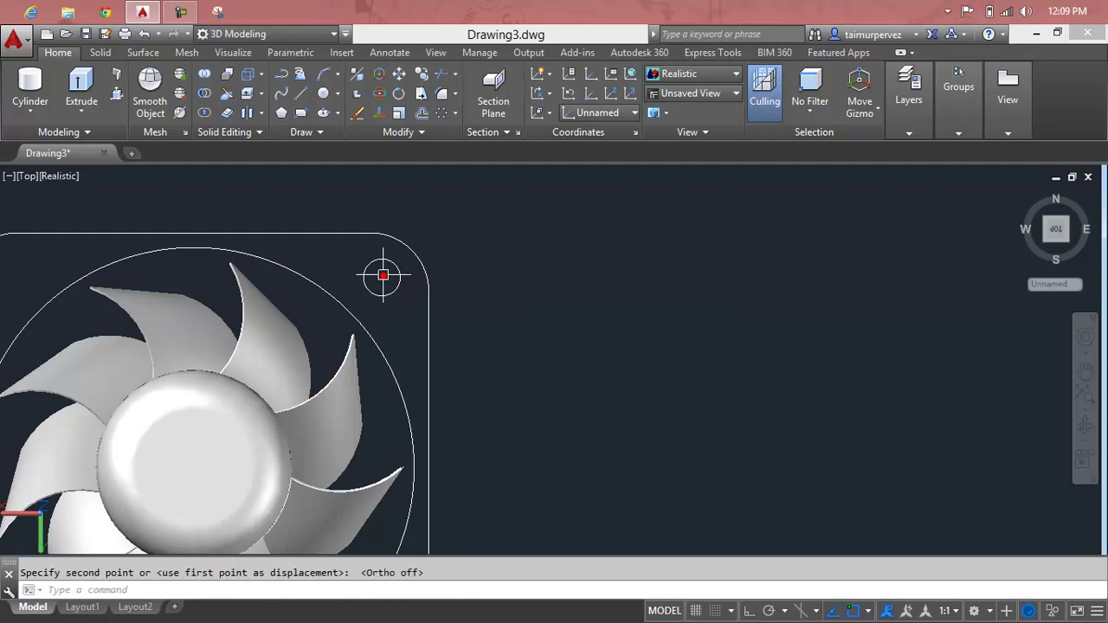
middle_click_drag(384, 275, 466, 276)
key("Escape")
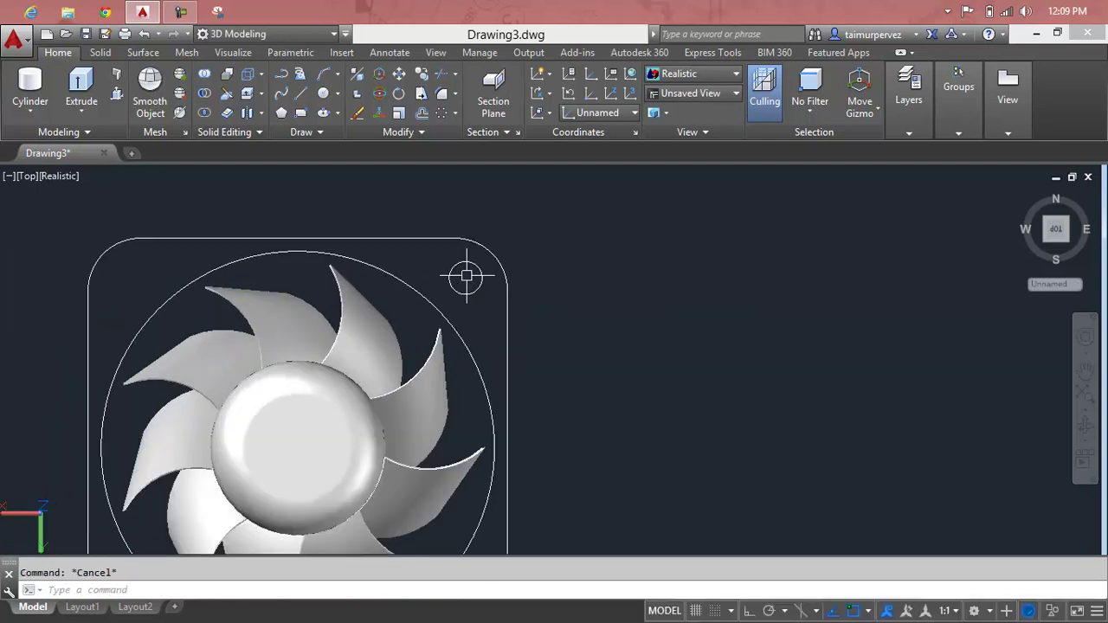
Draw a horizontal guide line from the top-right hole centre leftward to near the top-left corner.
type("l")
key("Return")
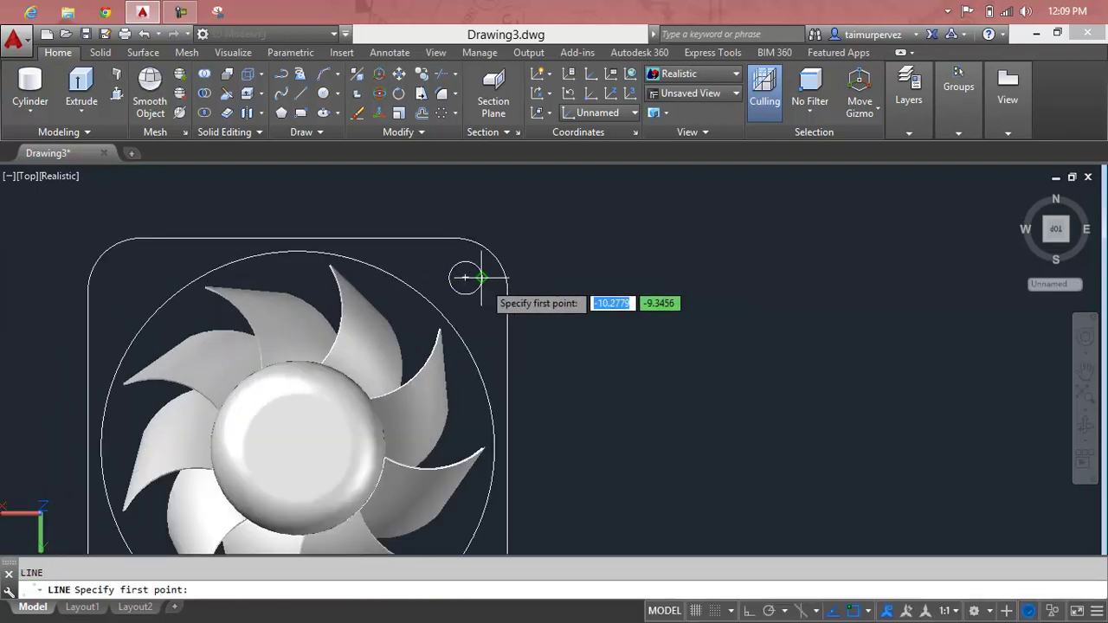
left_click(466, 277)
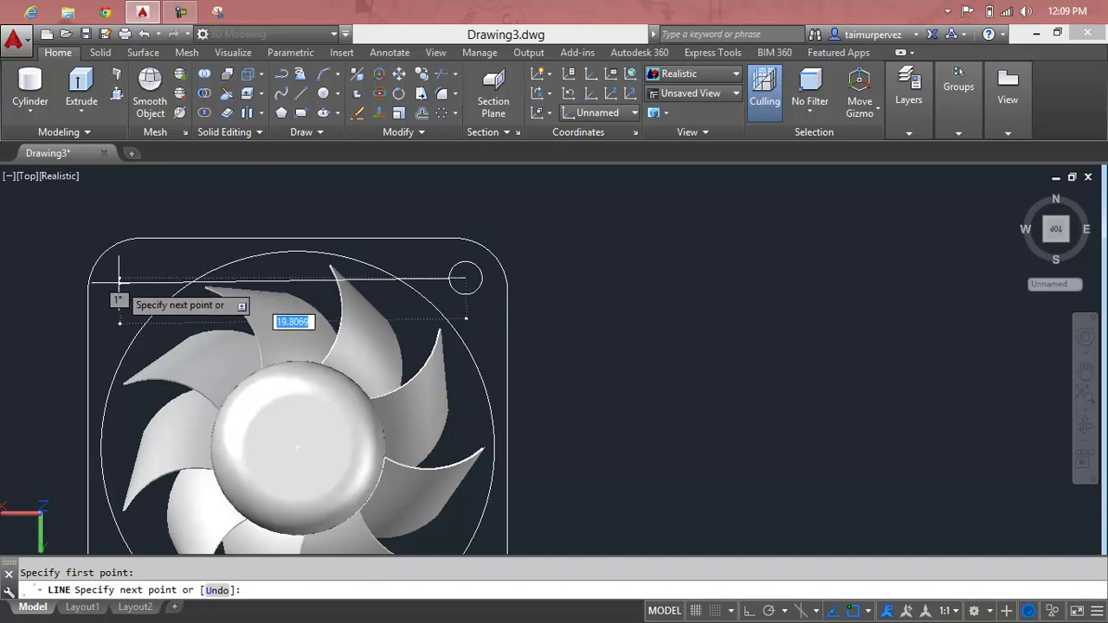
key("F8")
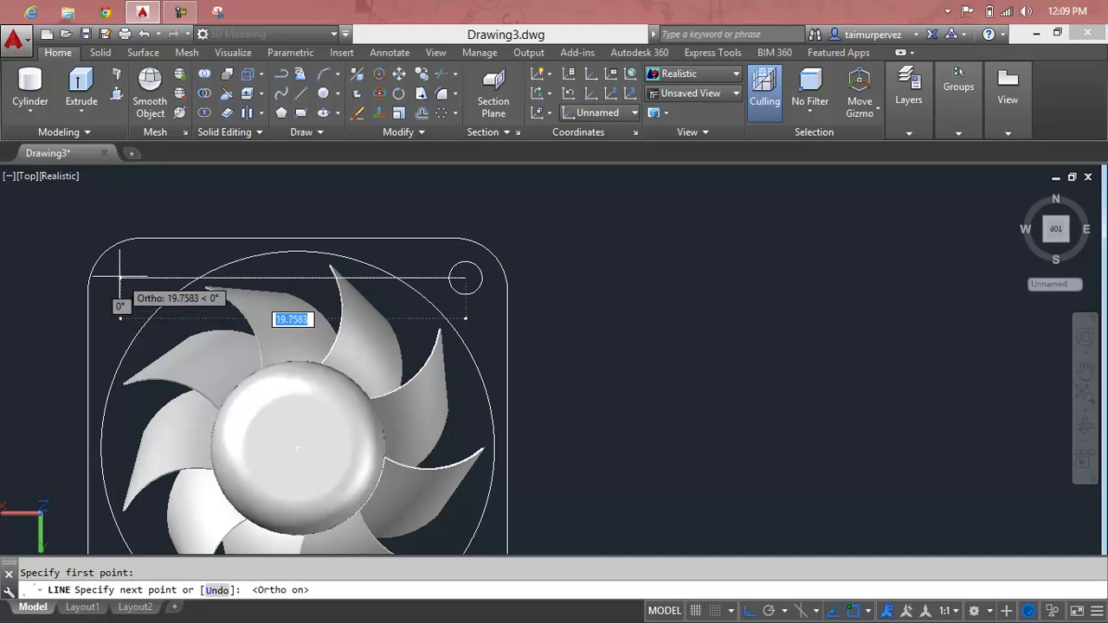
left_click(120, 278)
key("Escape")
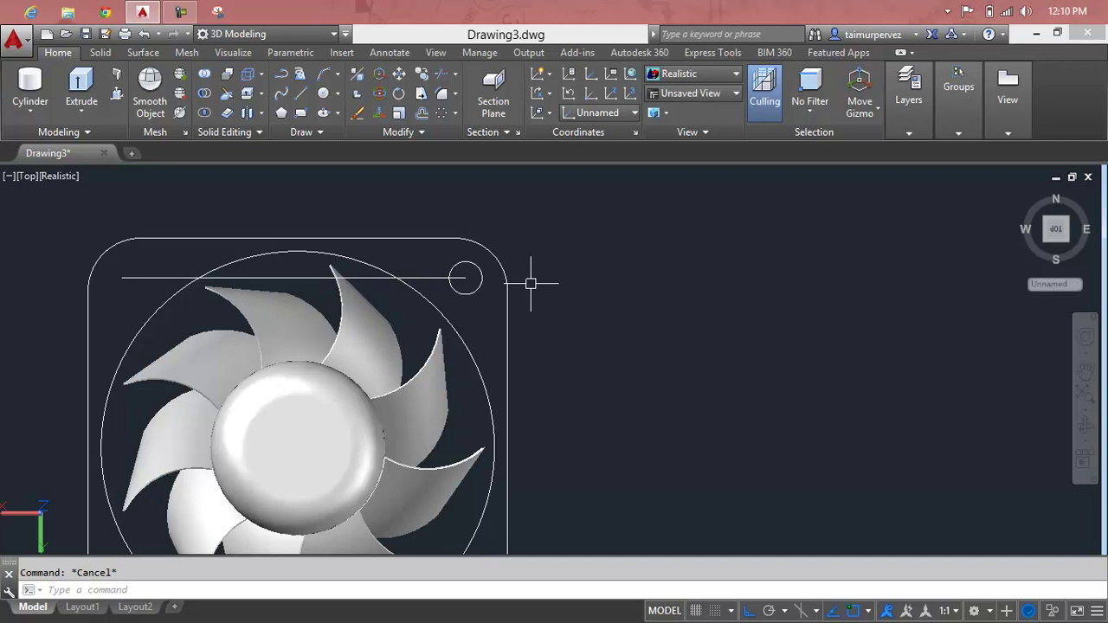
Mirror the corner hole about a vertical axis at the guide line's midpoint into the top-left corner.
type("mi")
key("Return")
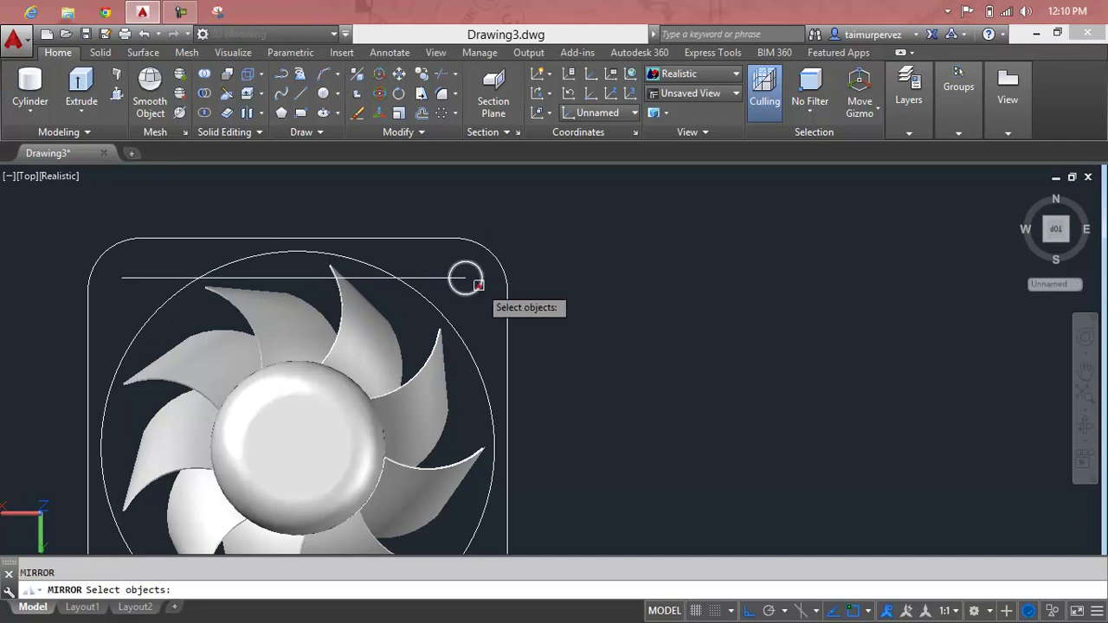
left_click(465, 278)
key("Return")
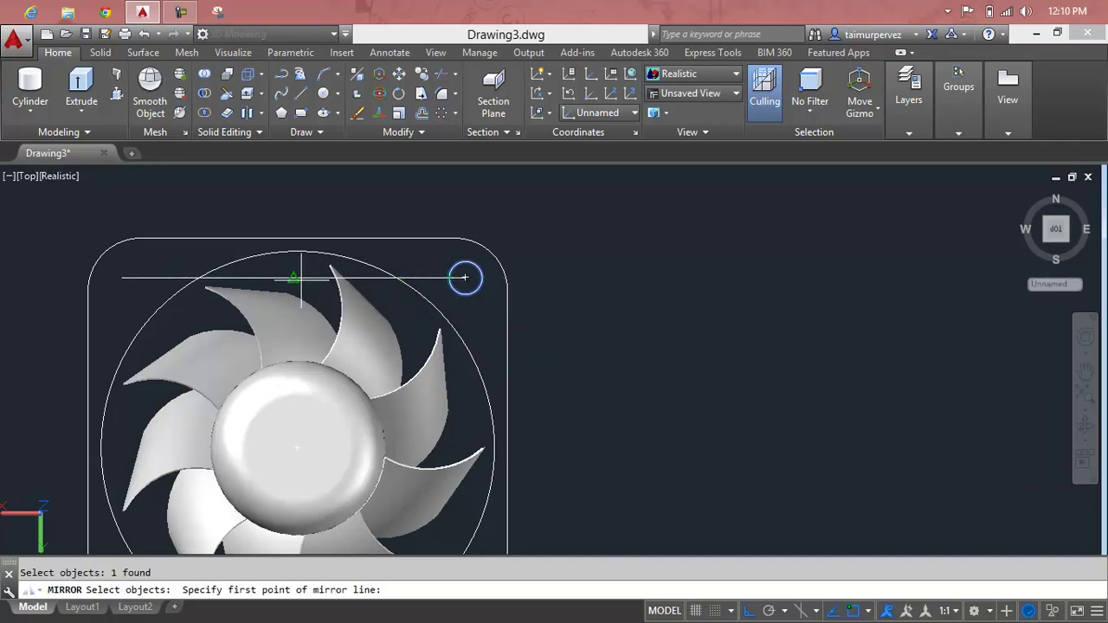
left_click(293, 278)
left_click(292, 208)
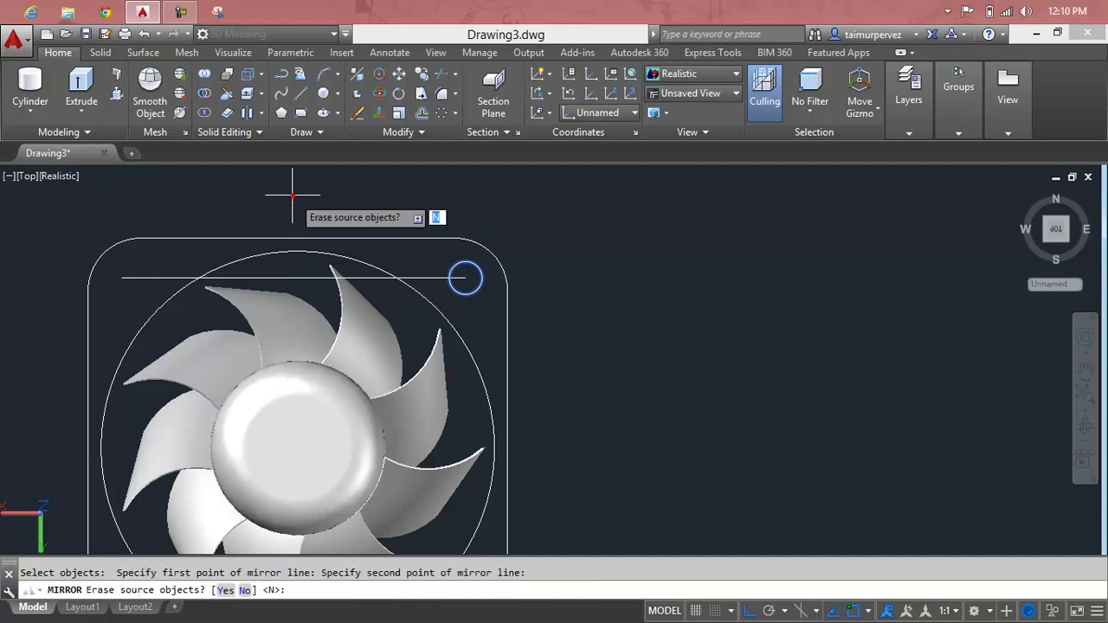
key("Return")
scroll(294, 227, "down", 3)
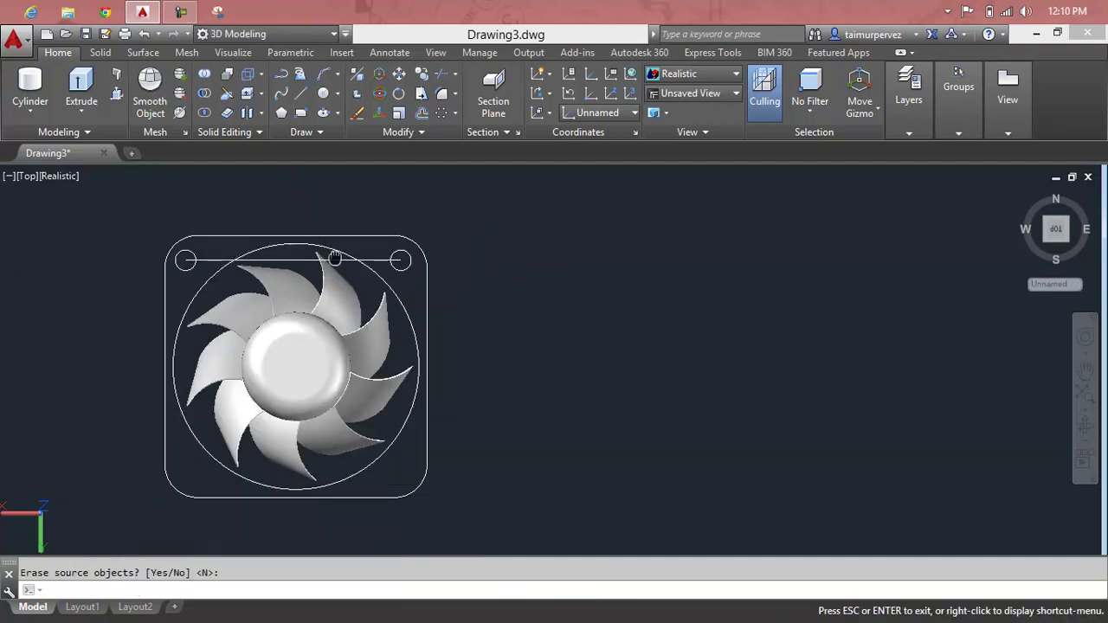
middle_click_drag(329, 247, 425, 219)
key("Return")
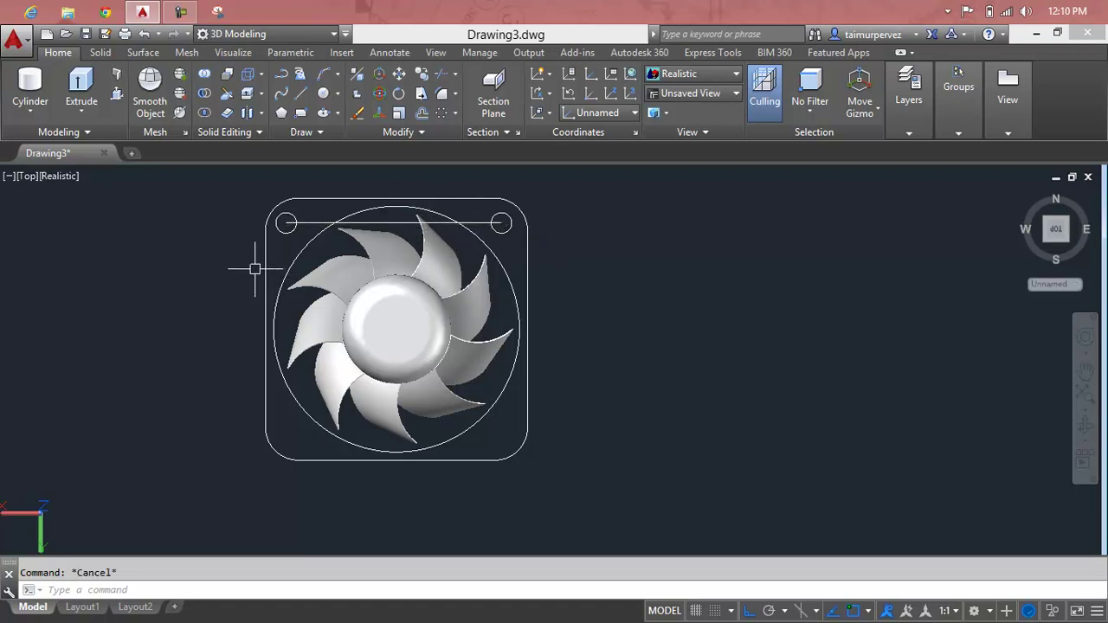
Mirror both top holes about the horizontal centreline into the bottom corners.
type("mi")
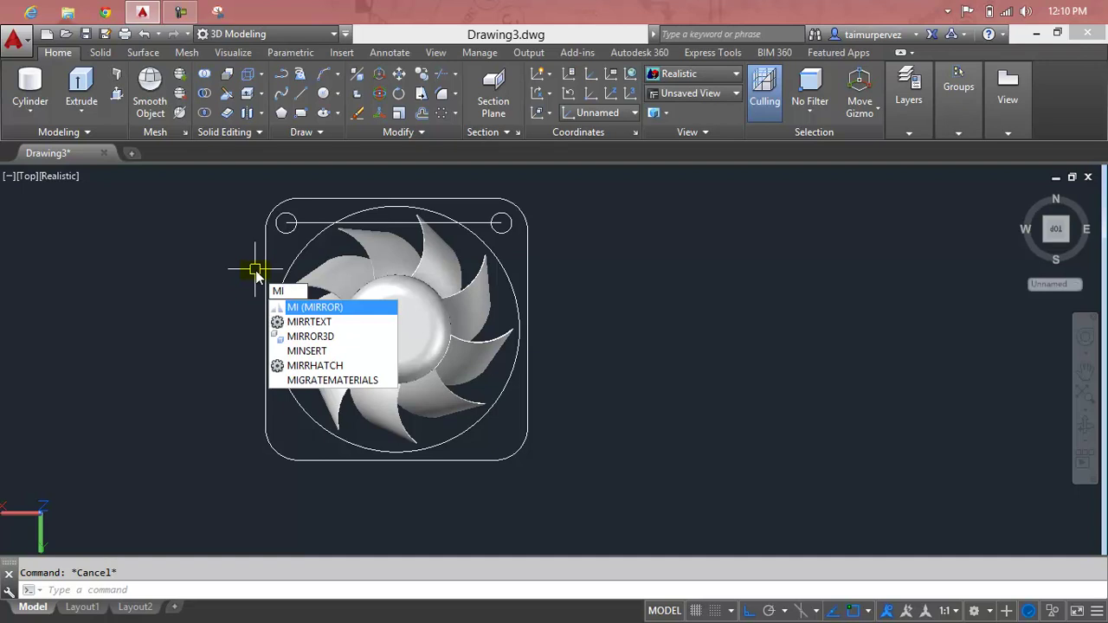
key("Return")
left_click(286, 232)
left_click(502, 225)
key("Return")
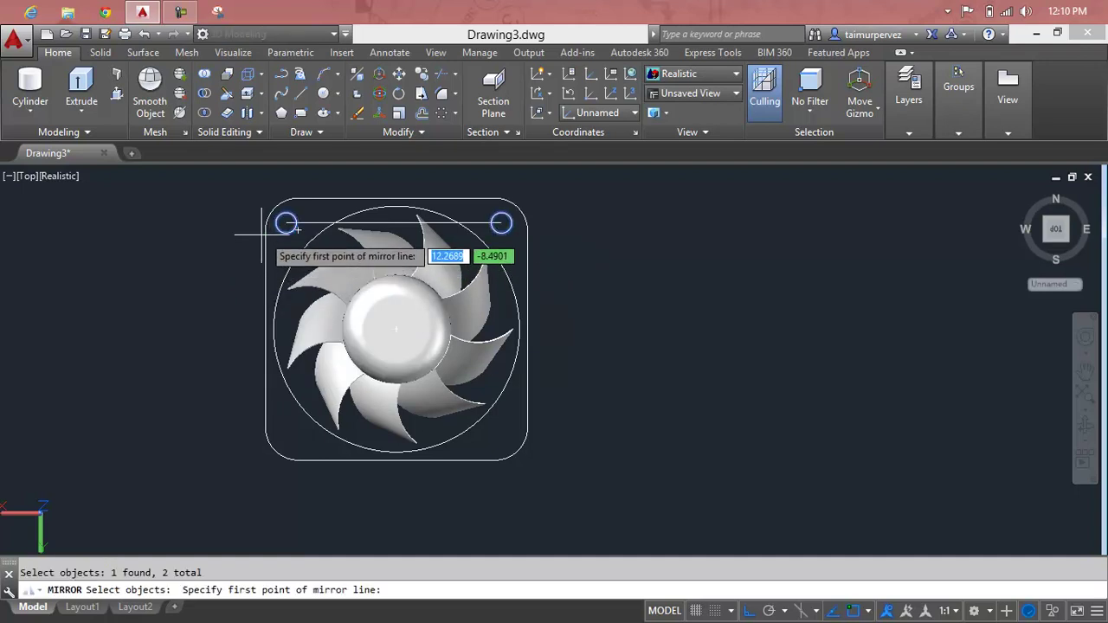
left_click(265, 330)
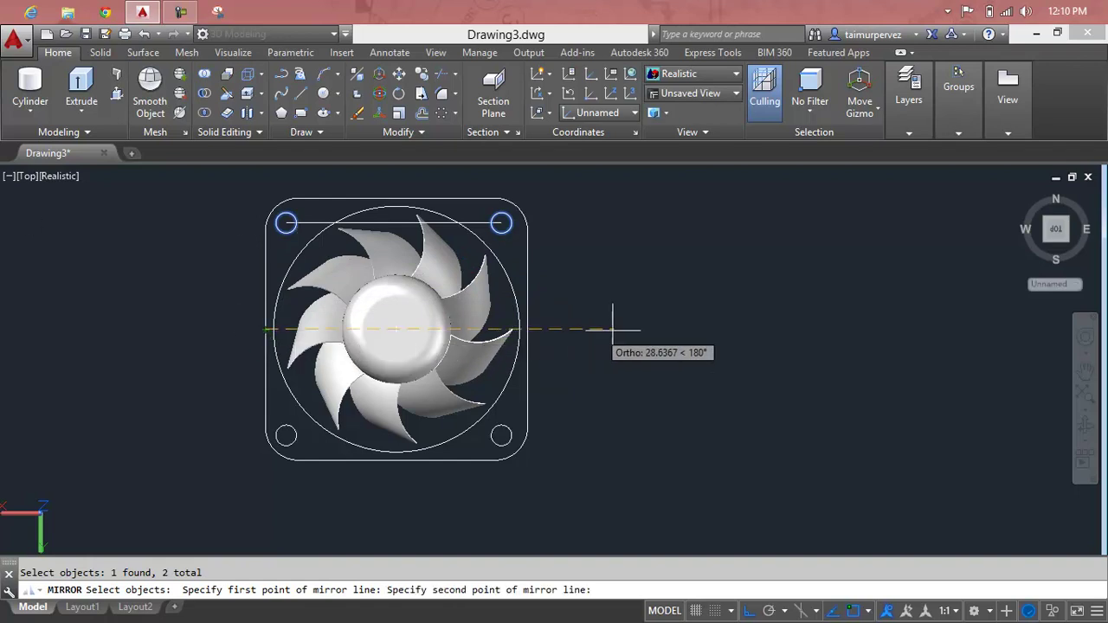
left_click(687, 329)
key("Return")
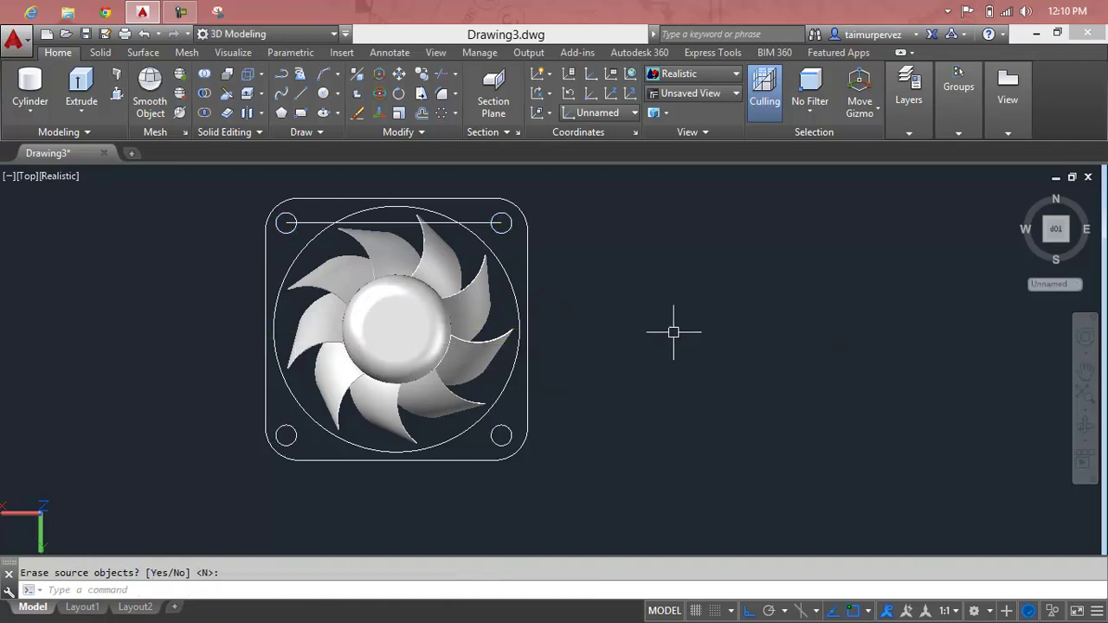
Delete the horizontal guide line across the top.
key("Escape")
left_click(479, 223)
key("Delete")
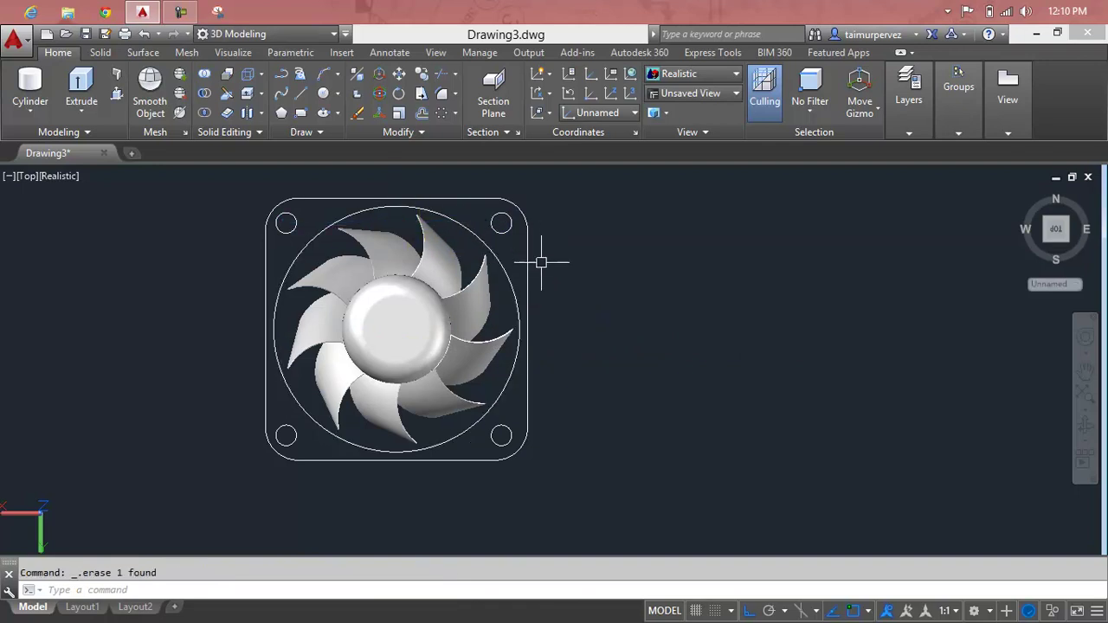
mouse_move(1056, 228)
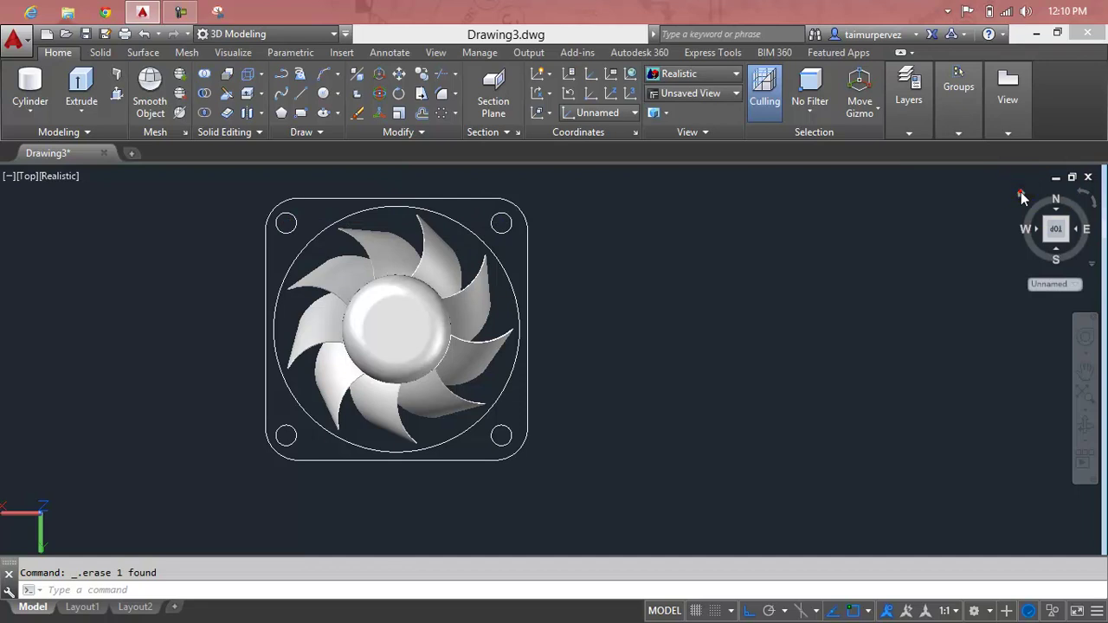
In an isometric view, press-pull the rounded-square area around the rotor into a solid housing.
left_click(1021, 198)
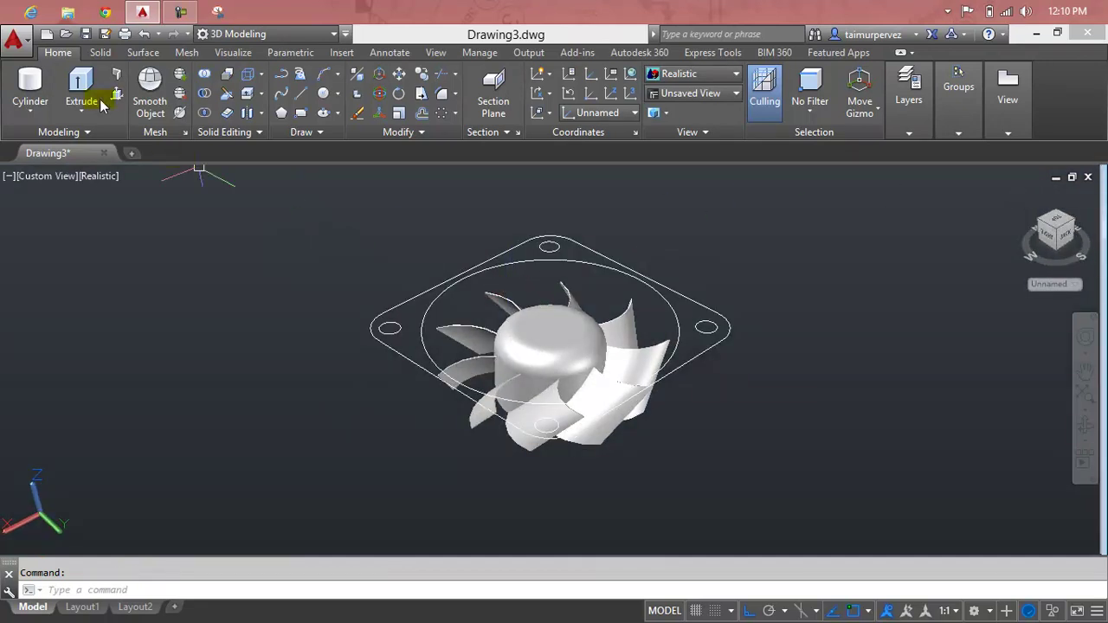
left_click(112, 99)
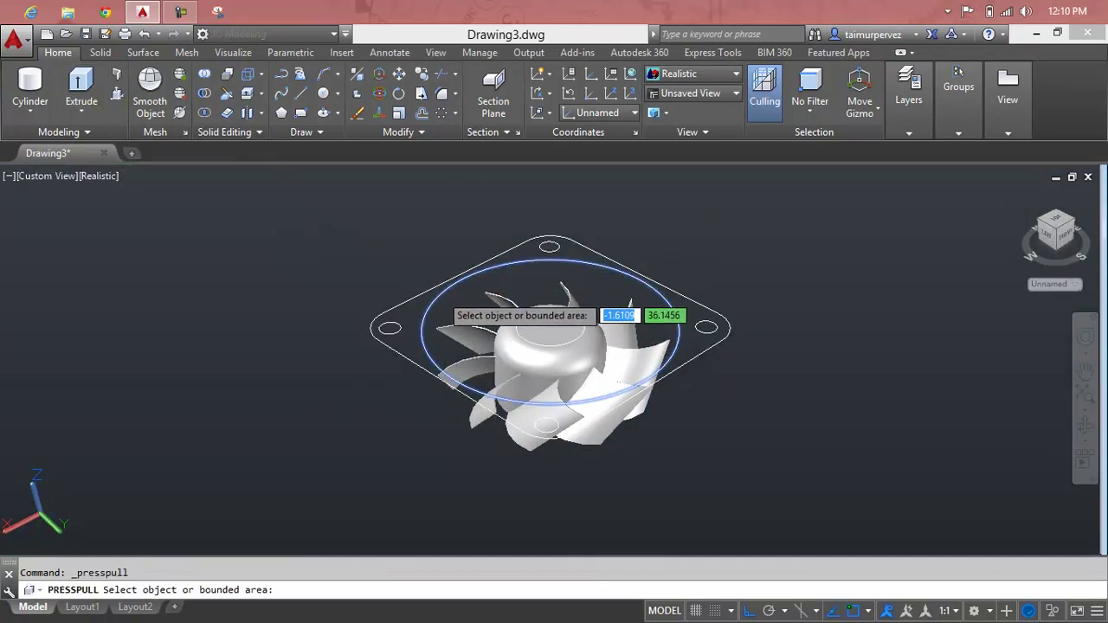
left_click(404, 344)
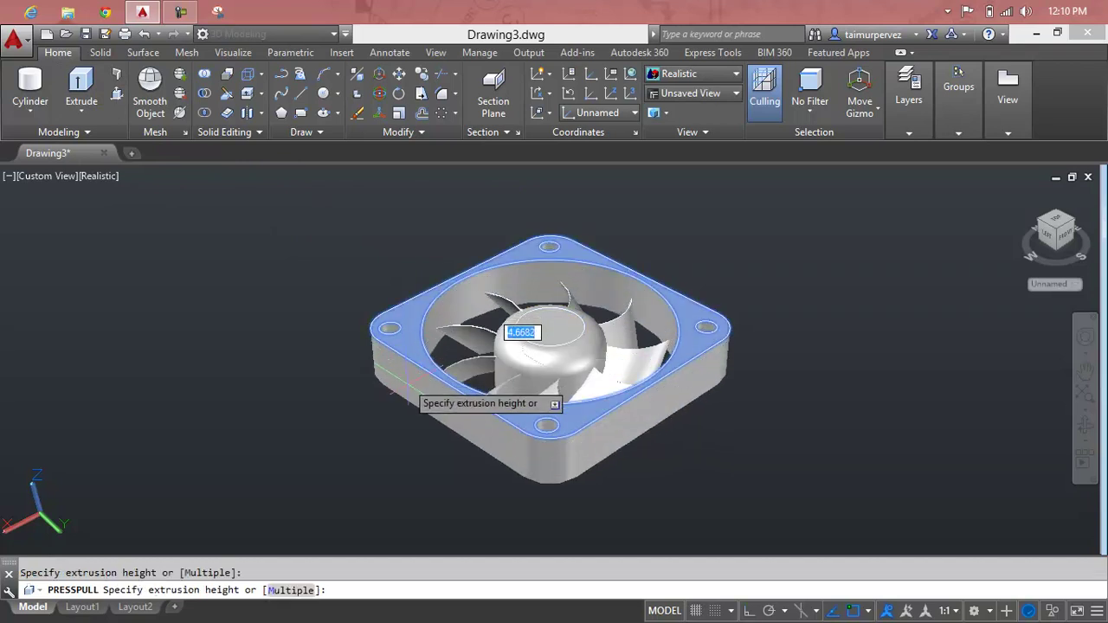
middle_click_drag(522, 353, 518, 312, "shift")
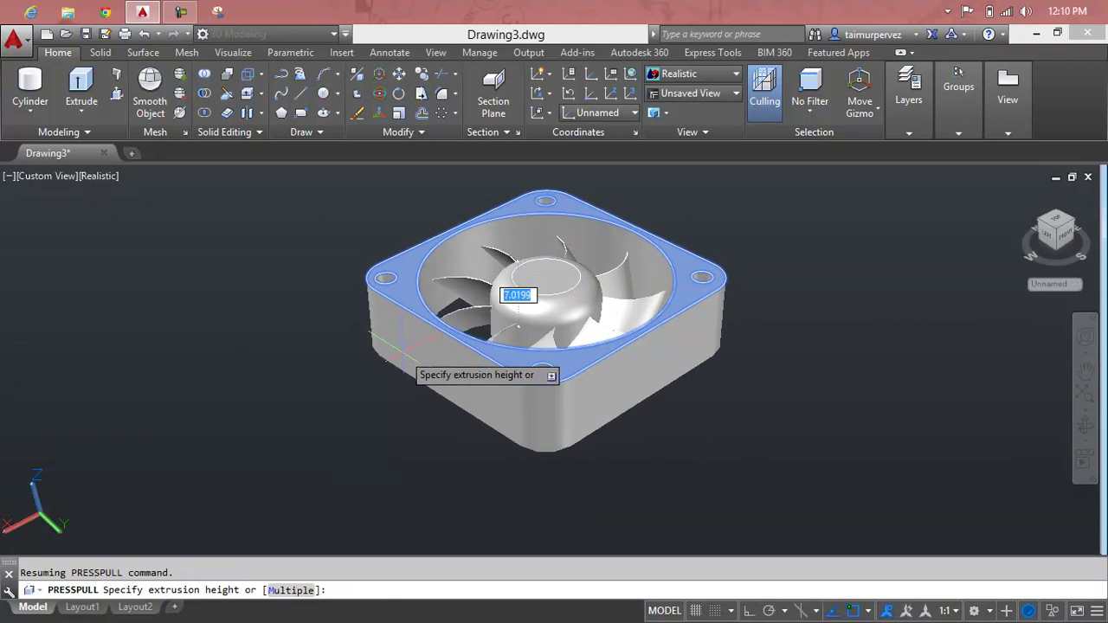
key("Return")
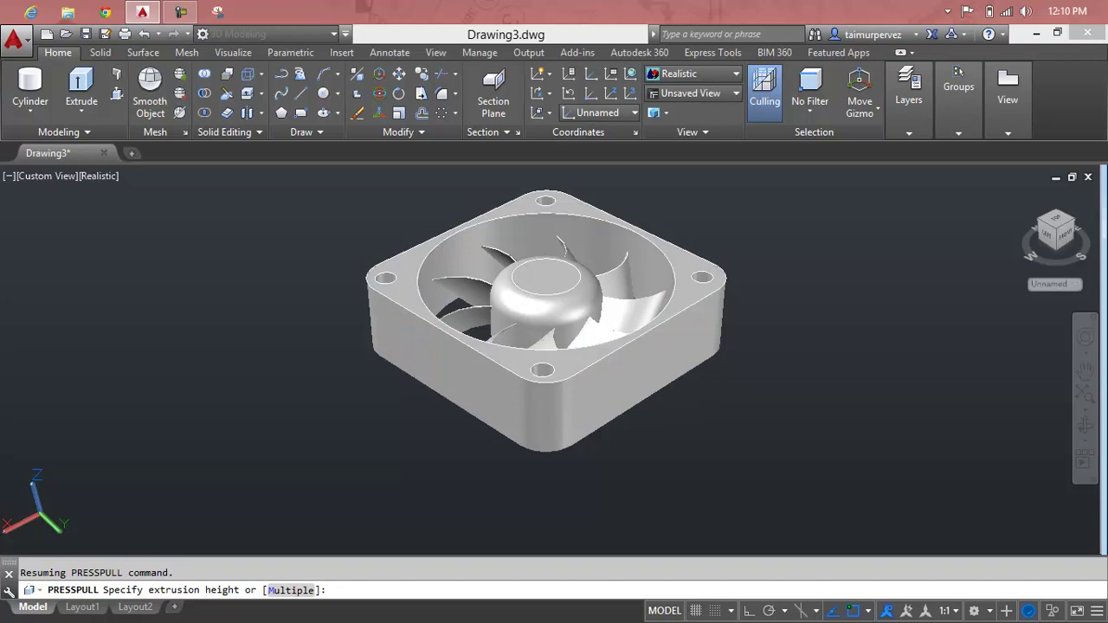
key("Return")
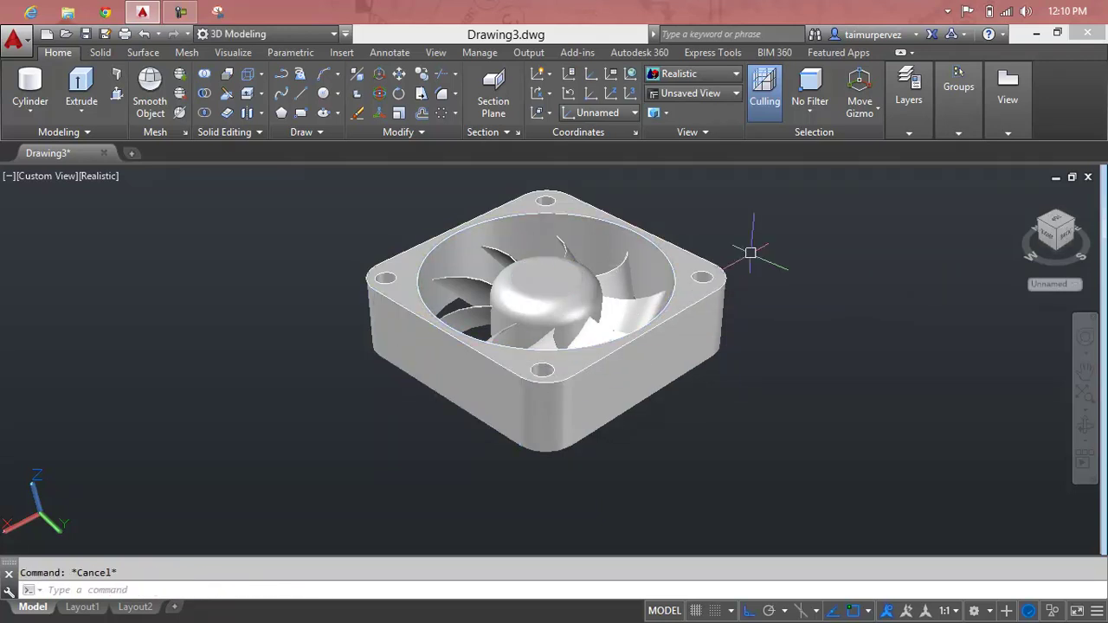
mouse_move(743, 257)
middle_mouse_down("shift")
mouse_move(419, 205)
mouse_move(412, 393)
mouse_move(272, 376)
mouse_move(260, 321)
mouse_move(329, 424)
mouse_move(368, 329)
middle_mouse_up("shift")
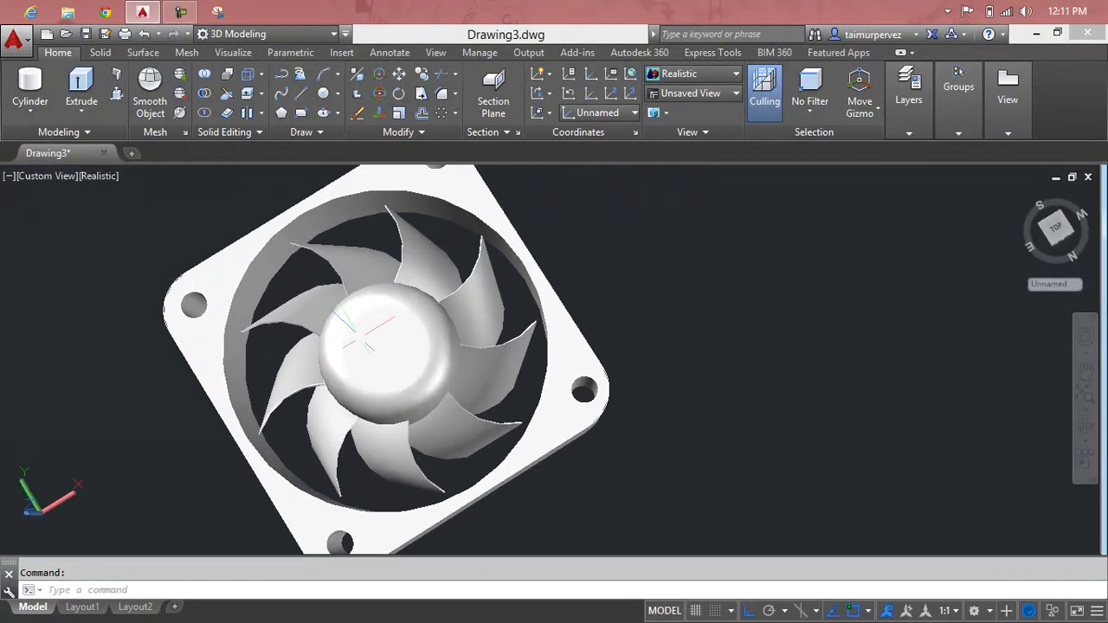
scroll(368, 329, "up", 3)
mouse_move(371, 388)
middle_mouse_down("shift")
mouse_move(364, 294)
mouse_move(465, 389)
mouse_move(292, 441)
mouse_move(250, 291)
mouse_move(311, 308)
mouse_move(445, 378)
mouse_move(344, 427)
mouse_move(270, 400)
mouse_move(289, 329)
mouse_move(354, 408)
mouse_move(245, 438)
mouse_move(300, 382)
mouse_move(312, 339)
mouse_move(422, 406)
mouse_move(470, 416)
mouse_move(441, 366)
mouse_move(664, 414)
middle_mouse_up("shift")
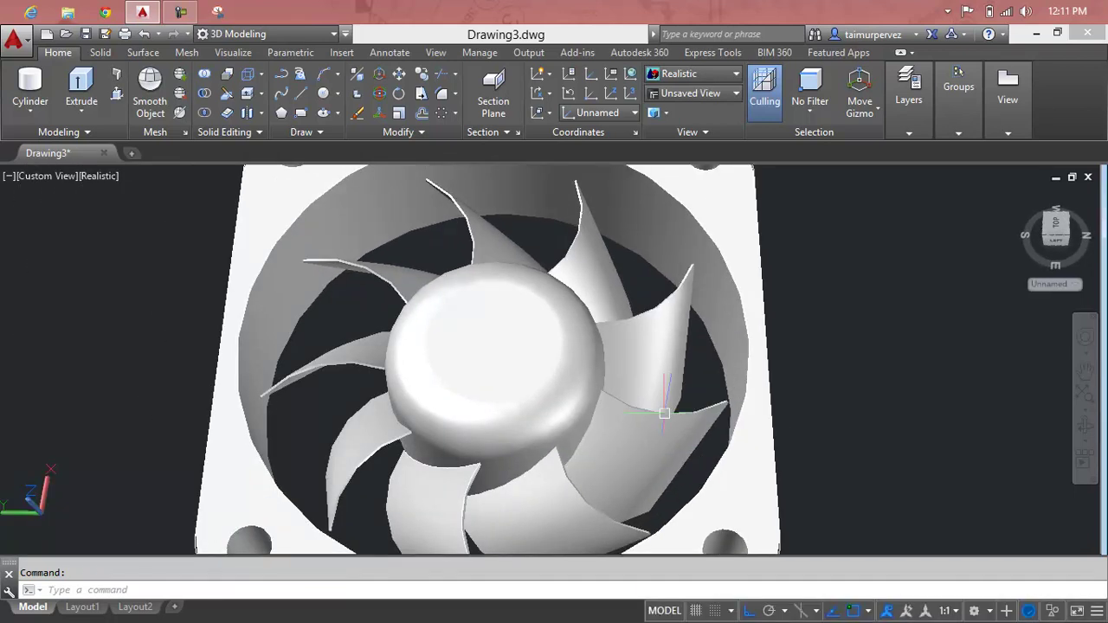